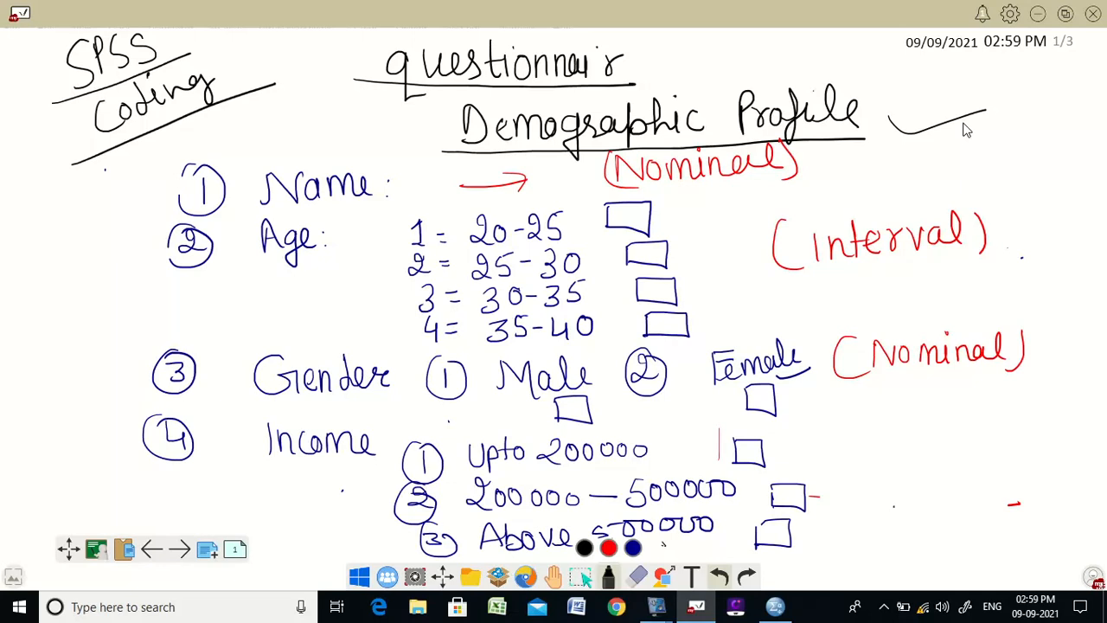
# - Draw black ticks beside the Demographic Profile heading and the age codes 1, 2 and 3
pyautogui.moveTo(396, 139); pyautogui.dragTo(446, 108)
pyautogui.moveTo(388, 231); pyautogui.dragTo(437, 219)
pyautogui.moveTo(388, 277); pyautogui.dragTo(426, 264)
pyautogui.moveTo(400, 310); pyautogui.dragTo(426, 301)
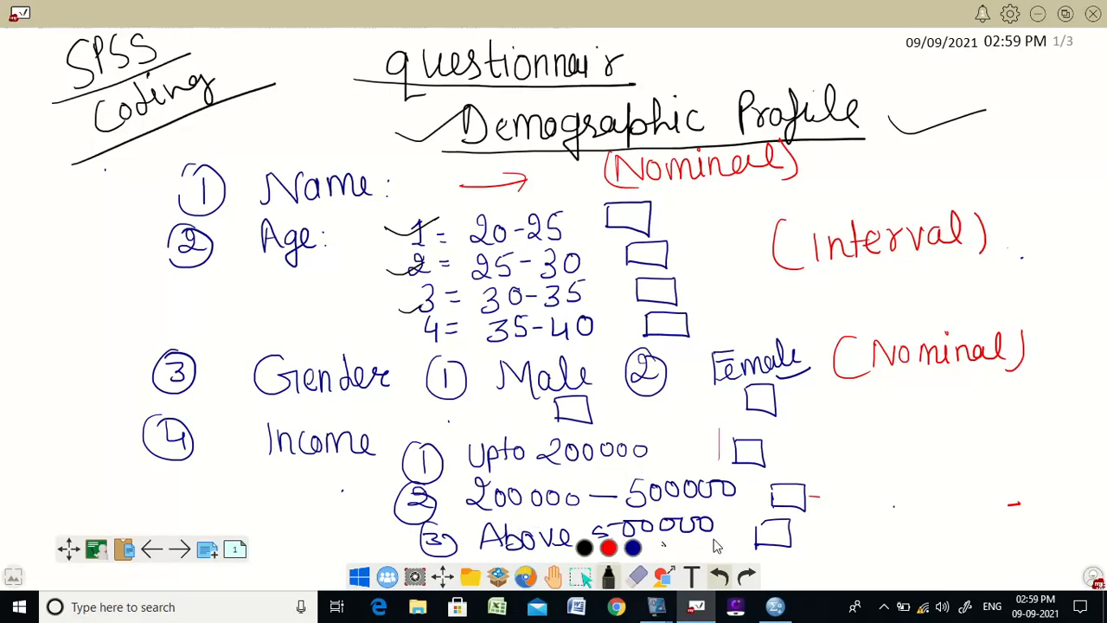
# - Open whiteboard page 3 and tick question 1 and its options Always, Mostly, Sometimes and Never in black
pyautogui.click(234, 549)
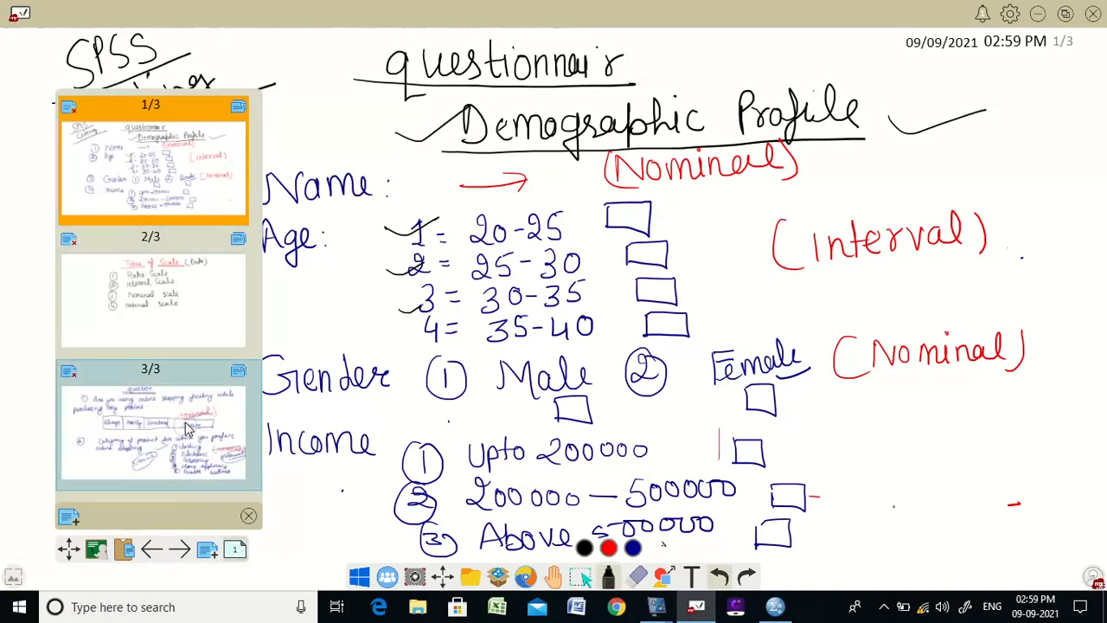
pyautogui.click(186, 429)
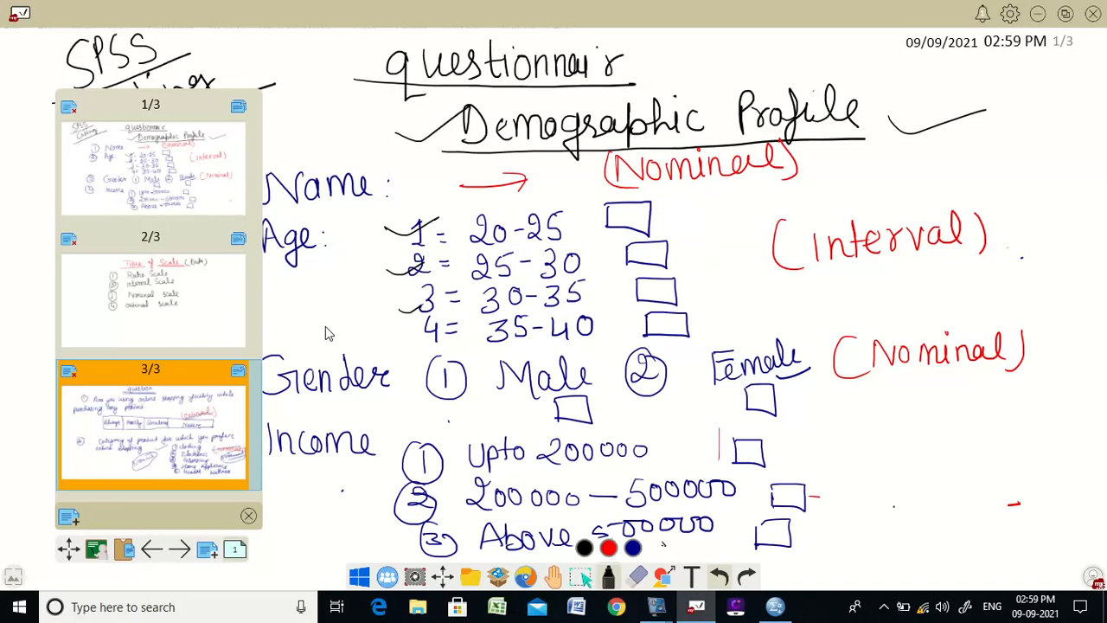
pyautogui.click(572, 191)
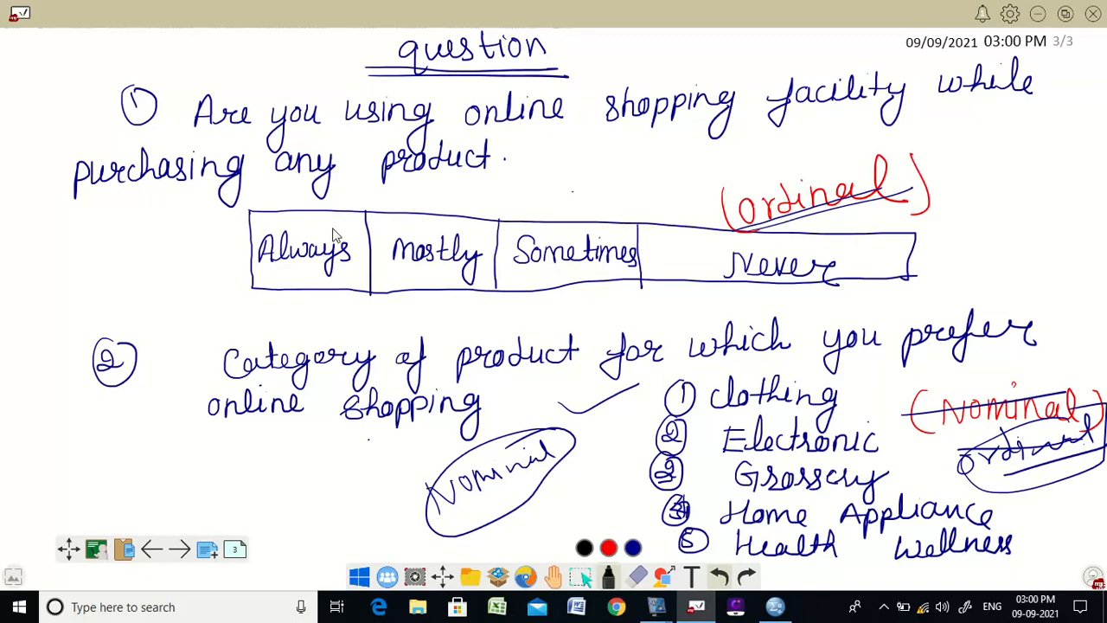
pyautogui.moveTo(559, 188); pyautogui.dragTo(582, 161)
pyautogui.moveTo(316, 216); pyautogui.dragTo(479, 213)
pyautogui.moveTo(611, 223); pyautogui.dragTo(680, 208)
pyautogui.moveTo(863, 238); pyautogui.dragTo(922, 244)
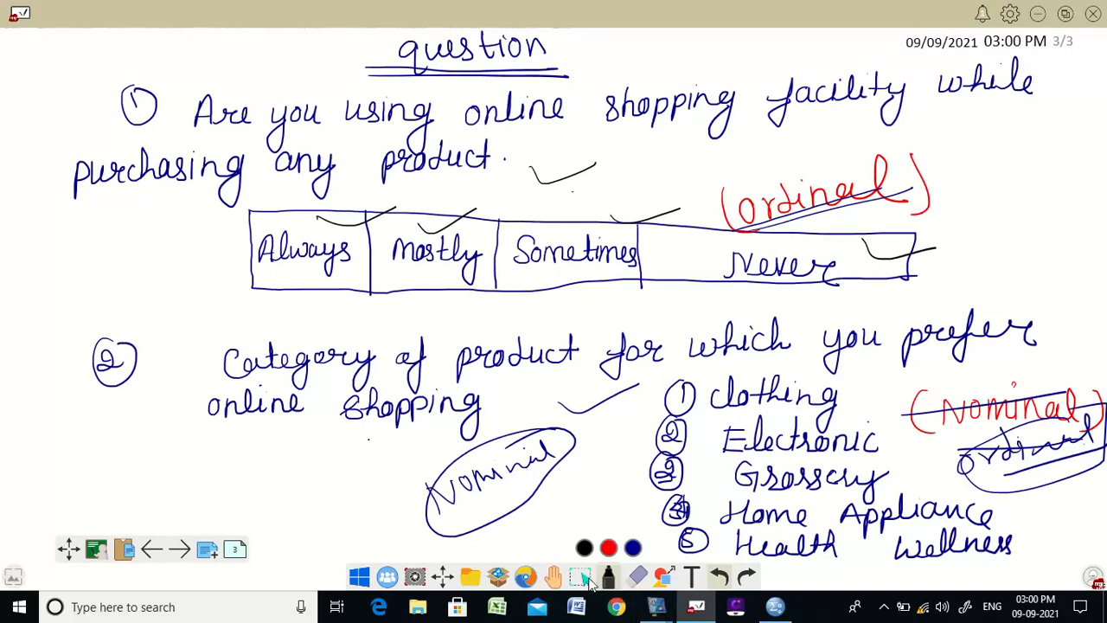
# - Erase the crossed-out Nominal note and the circled ordinal note beside the product category list
pyautogui.click(638, 576)
pyautogui.moveTo(970, 472)
pyautogui.mouseDown()
pyautogui.moveTo(995, 454)
pyautogui.moveTo(1004, 409)
pyautogui.moveTo(1025, 401)
pyautogui.moveTo(1059, 434)
pyautogui.moveTo(1027, 480)
pyautogui.moveTo(906, 404)
pyautogui.moveTo(1004, 441)
pyautogui.mouseUp()
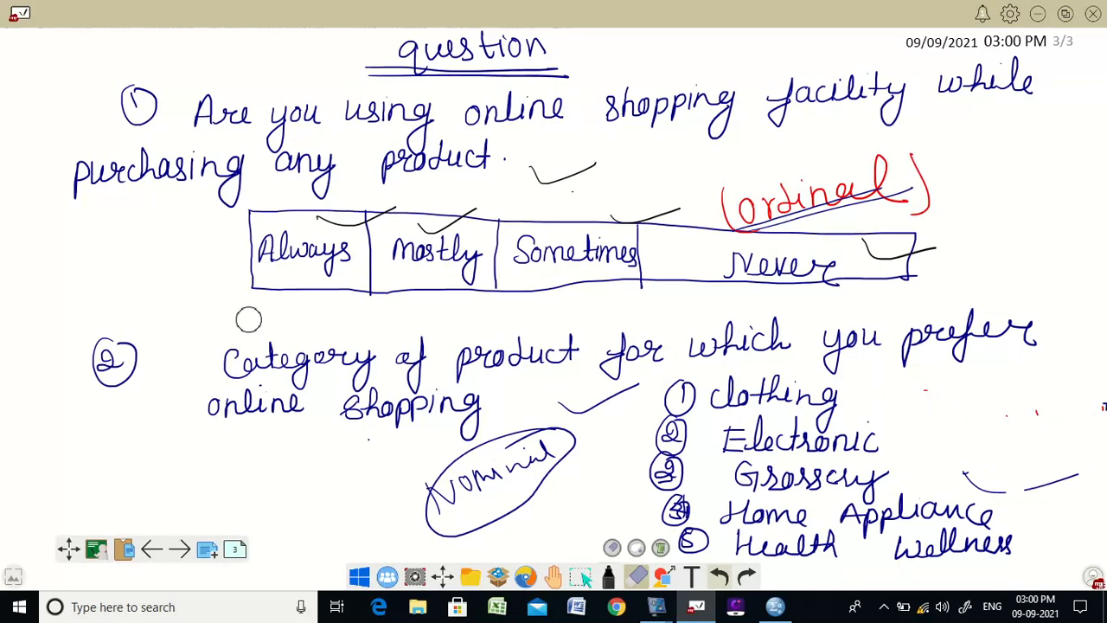
# - Annotate question 2 in red with ticks on the question and its categories, a circled 1 beside Clothing, and a stroke beside the circled Nominal
pyautogui.click(608, 576)
pyautogui.click(609, 546)
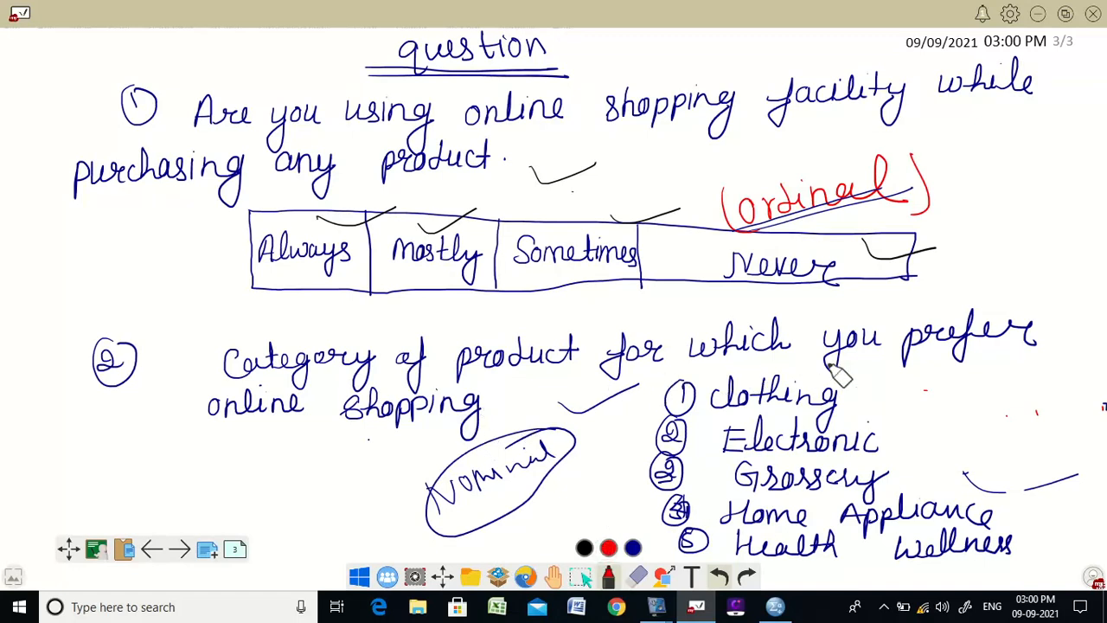
pyautogui.moveTo(511, 412); pyautogui.dragTo(563, 403)
pyautogui.moveTo(872, 401); pyautogui.dragTo(926, 394)
pyautogui.moveTo(907, 438); pyautogui.dragTo(962, 440)
pyautogui.moveTo(892, 481); pyautogui.dragTo(967, 474)
pyautogui.moveTo(912, 523); pyautogui.dragTo(1063, 538)
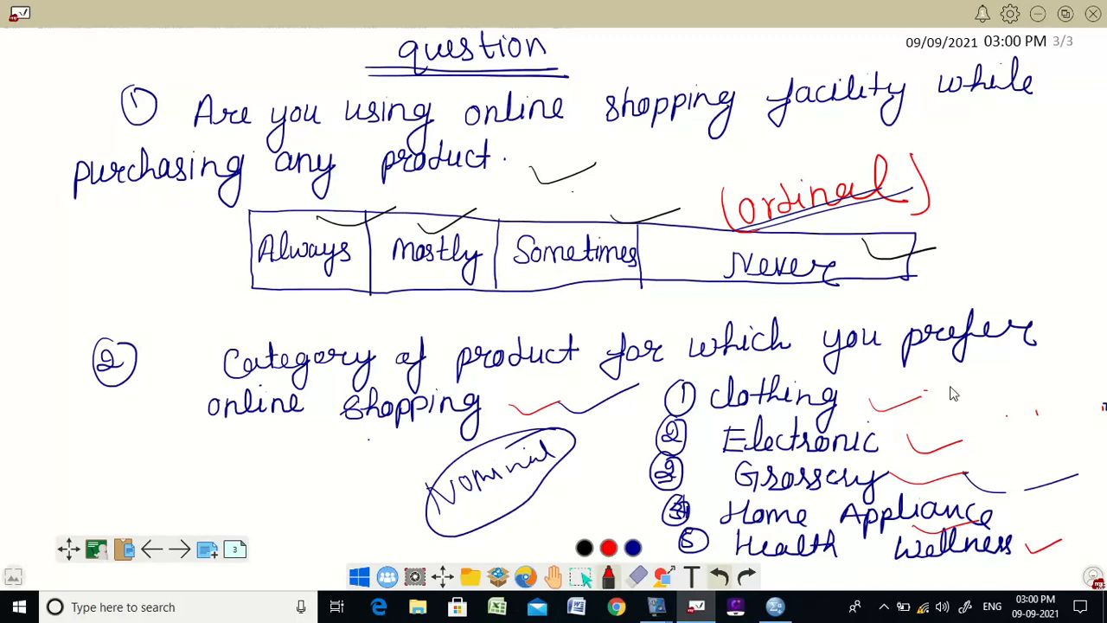
pyautogui.moveTo(1012, 385)
pyautogui.mouseDown()
pyautogui.moveTo(1014, 414)
pyautogui.moveTo(987, 390)
pyautogui.mouseUp()
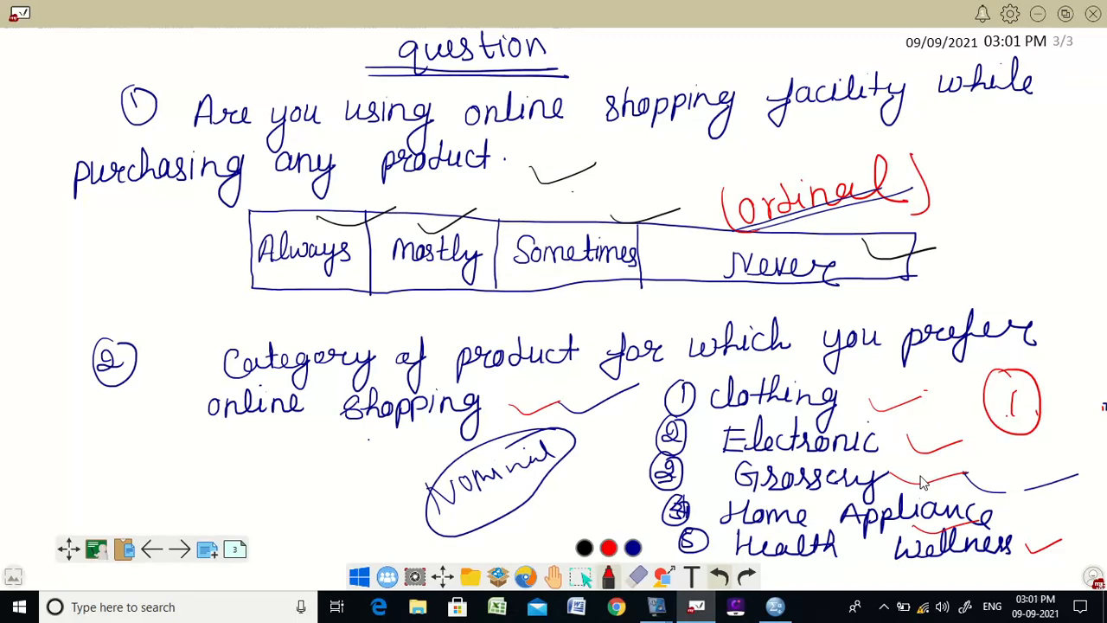
pyautogui.moveTo(537, 494); pyautogui.dragTo(608, 467)
# - Return to whiteboard page 1 and underline Name and mark its Nominal note in red
pyautogui.click(234, 550)
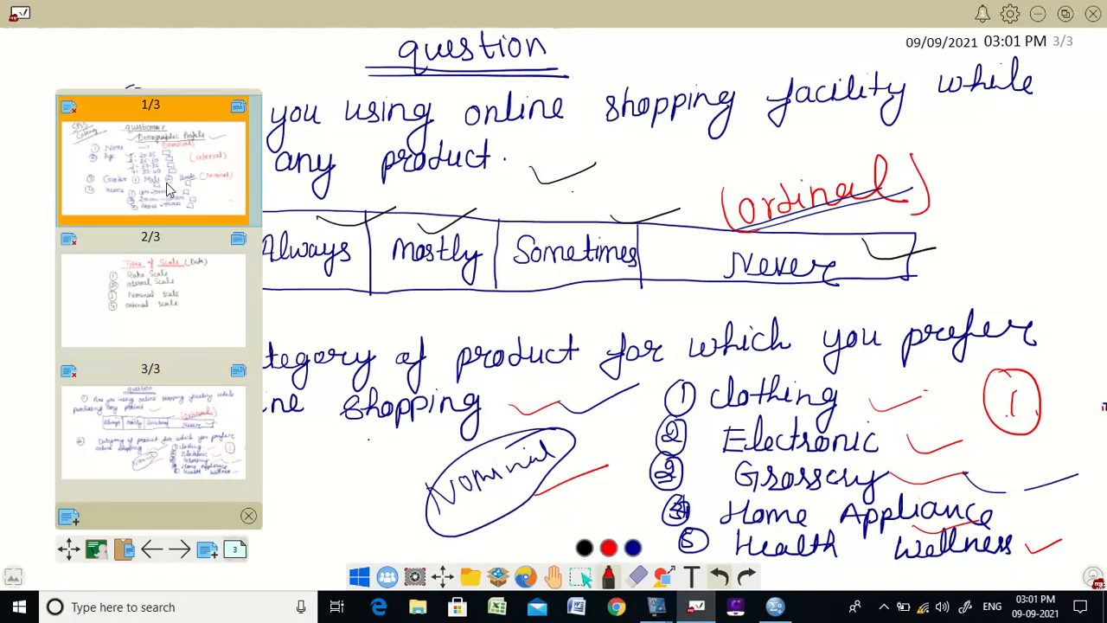
pyautogui.click(184, 189)
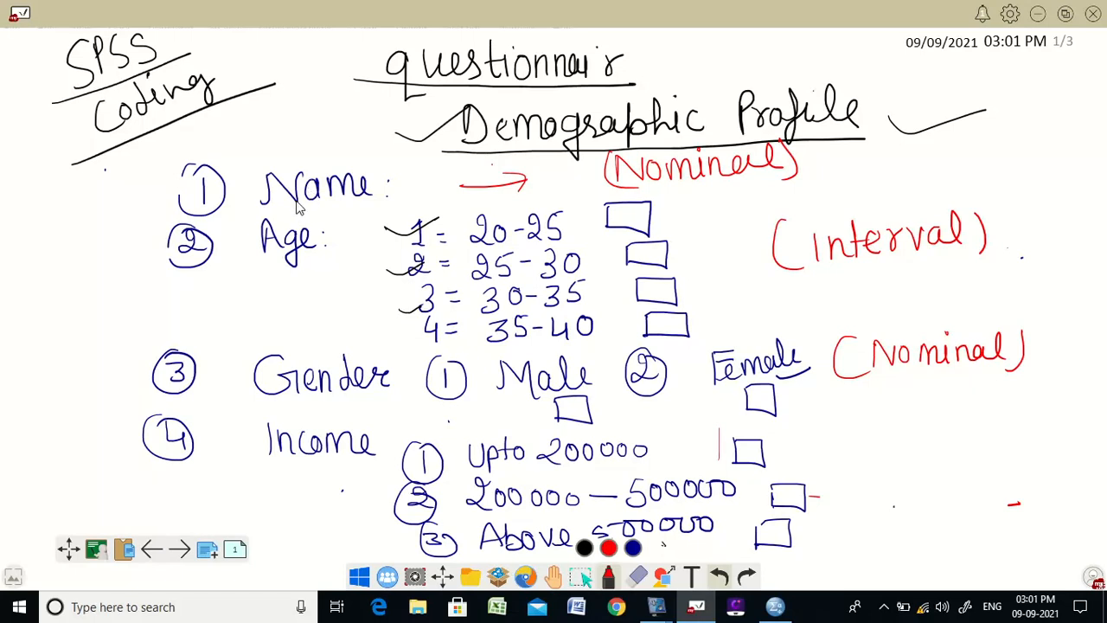
pyautogui.moveTo(264, 205); pyautogui.dragTo(383, 202)
pyautogui.click(789, 180)
# - Write a red example list in the page margin pairing 1, 2 and 3 with 40, 50 and 60, with ticks
pyautogui.moveTo(49, 268); pyautogui.dragTo(54, 296)
pyautogui.moveTo(43, 199)
pyautogui.mouseDown()
pyautogui.moveTo(52, 217)
pyautogui.moveTo(67, 201)
pyautogui.moveTo(76, 242)
pyautogui.mouseUp()
pyautogui.moveTo(90, 222)
pyautogui.mouseDown()
pyautogui.moveTo(95, 273)
pyautogui.moveTo(114, 252)
pyautogui.mouseUp()
pyautogui.moveTo(12, 216)
pyautogui.mouseDown()
pyautogui.moveTo(5, 260)
pyautogui.moveTo(40, 253)
pyautogui.mouseUp()
pyautogui.moveTo(19, 307); pyautogui.dragTo(64, 282)
pyautogui.moveTo(90, 186); pyautogui.dragTo(121, 185)
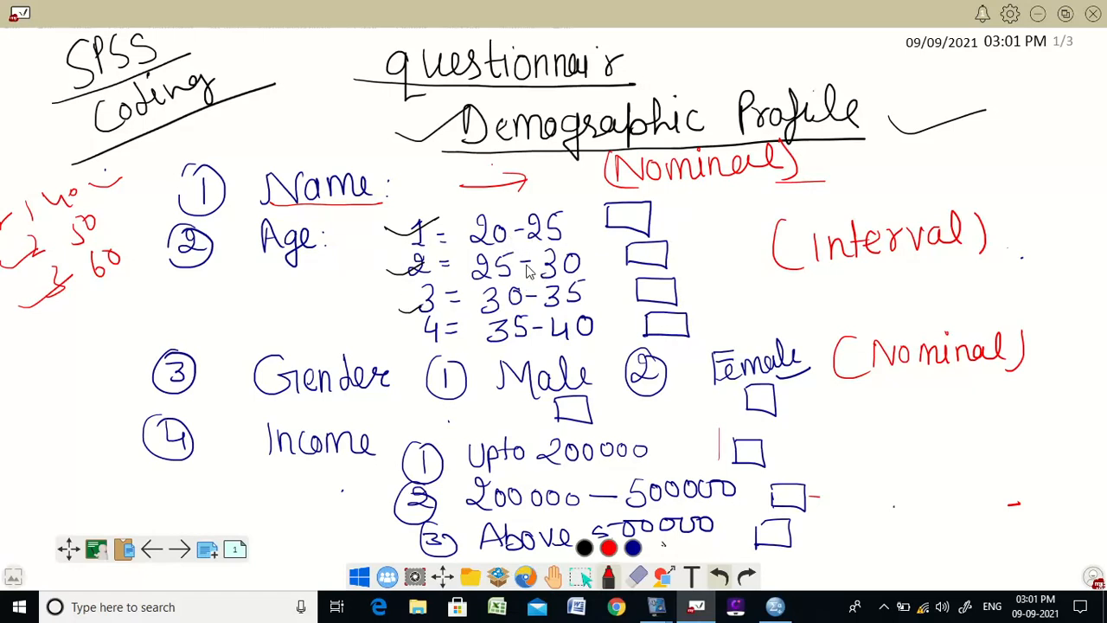
# - Underline the age Interval note, the gender Nominal note and Income in red, and write Interval beside the income options
pyautogui.moveTo(765, 270); pyautogui.dragTo(971, 255)
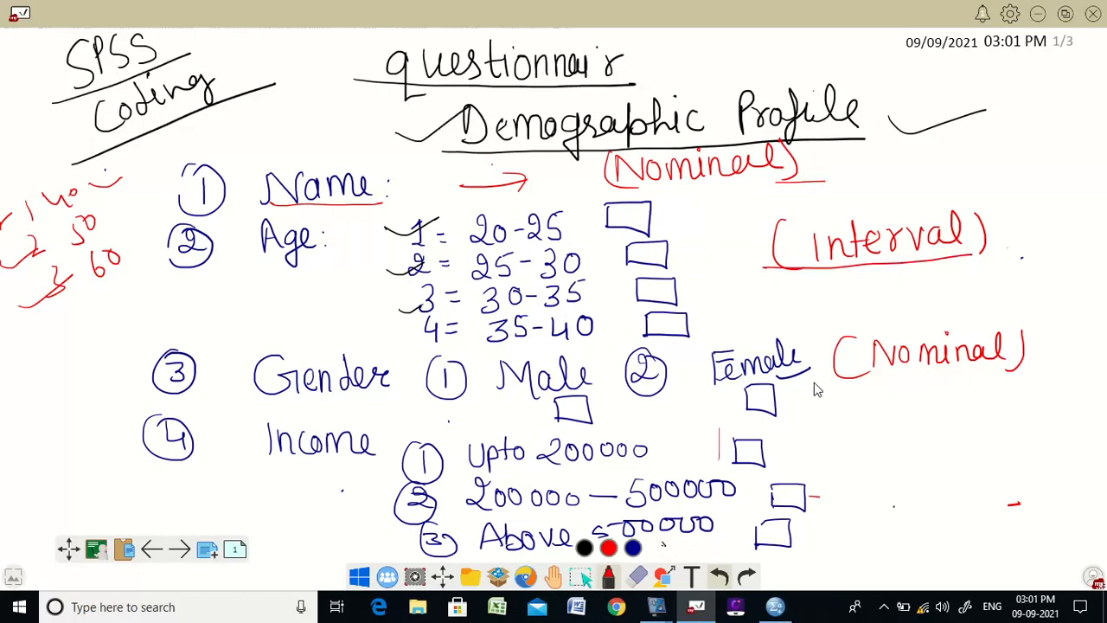
pyautogui.moveTo(837, 379); pyautogui.dragTo(1023, 370)
pyautogui.moveTo(269, 475); pyautogui.dragTo(345, 471)
pyautogui.moveTo(893, 490); pyautogui.dragTo(917, 484)
pyautogui.moveTo(920, 436)
pyautogui.mouseDown()
pyautogui.moveTo(927, 478)
pyautogui.moveTo(951, 483)
pyautogui.moveTo(973, 459)
pyautogui.moveTo(1009, 446)
pyautogui.moveTo(1056, 466)
pyautogui.mouseUp()
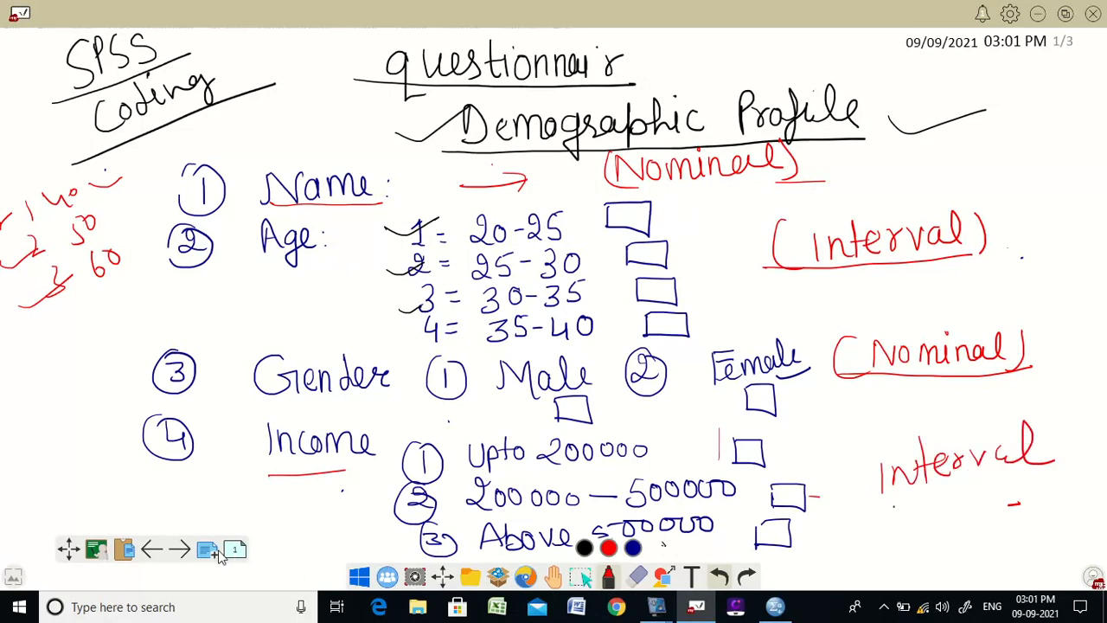
# - Open whiteboard page 3 and add red ticks beside the ordinal note of question 1 and the circled Nominal of question 2
pyautogui.click(233, 550)
pyautogui.click(156, 445)
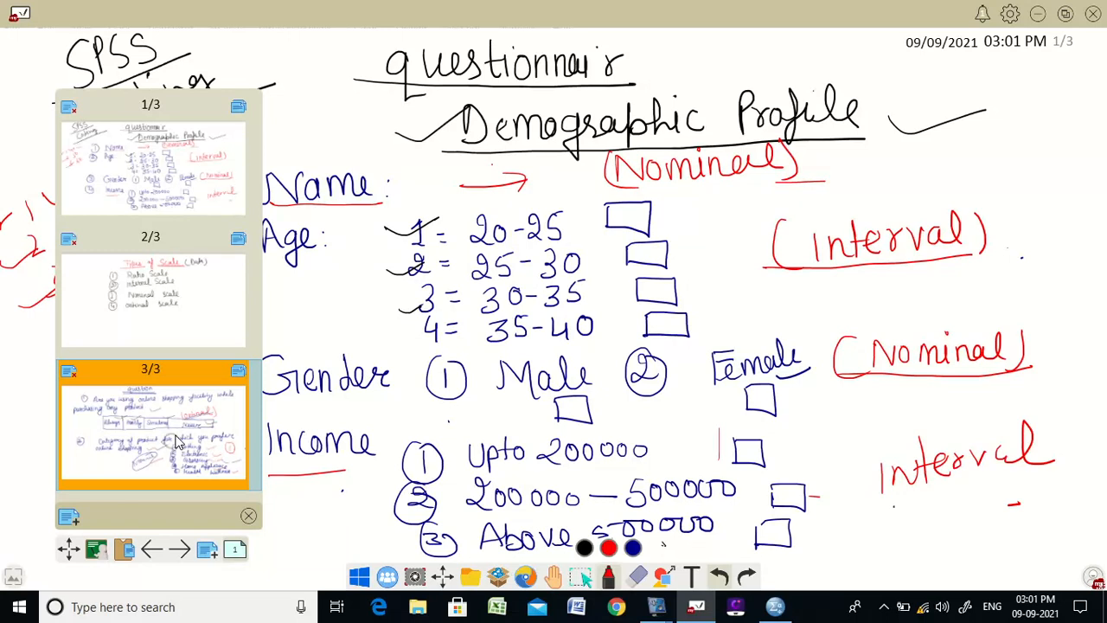
pyautogui.click(247, 409)
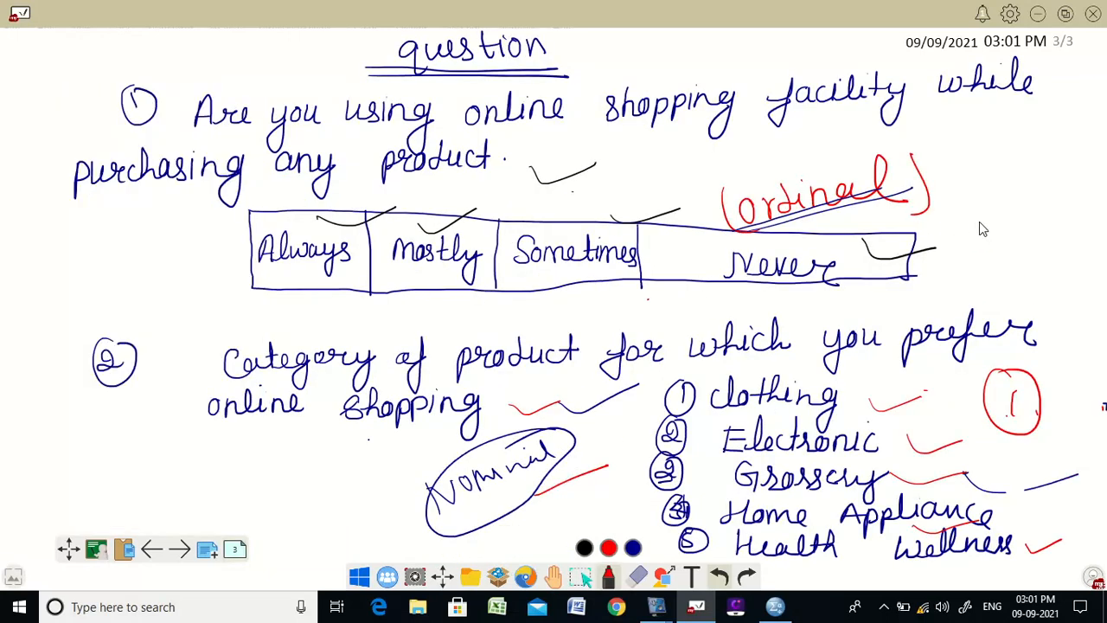
pyautogui.moveTo(952, 201); pyautogui.dragTo(1054, 212)
pyautogui.moveTo(588, 450); pyautogui.dragTo(642, 441)
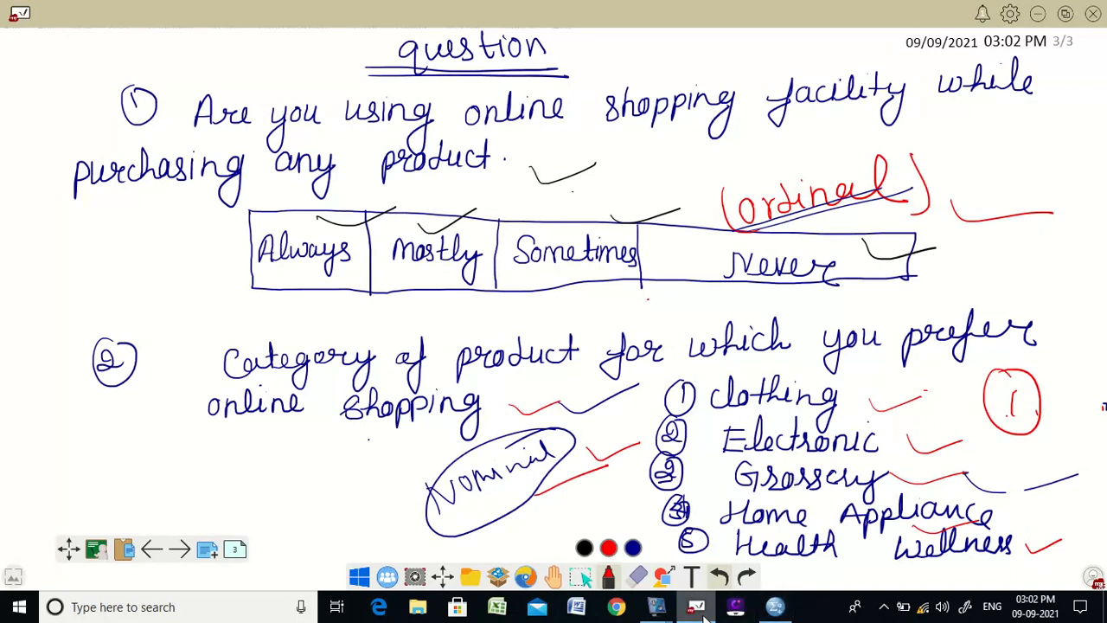
# - Switch to IBM SPSS Statistics and show the Variable View of the empty dataset
pyautogui.click(775, 607)
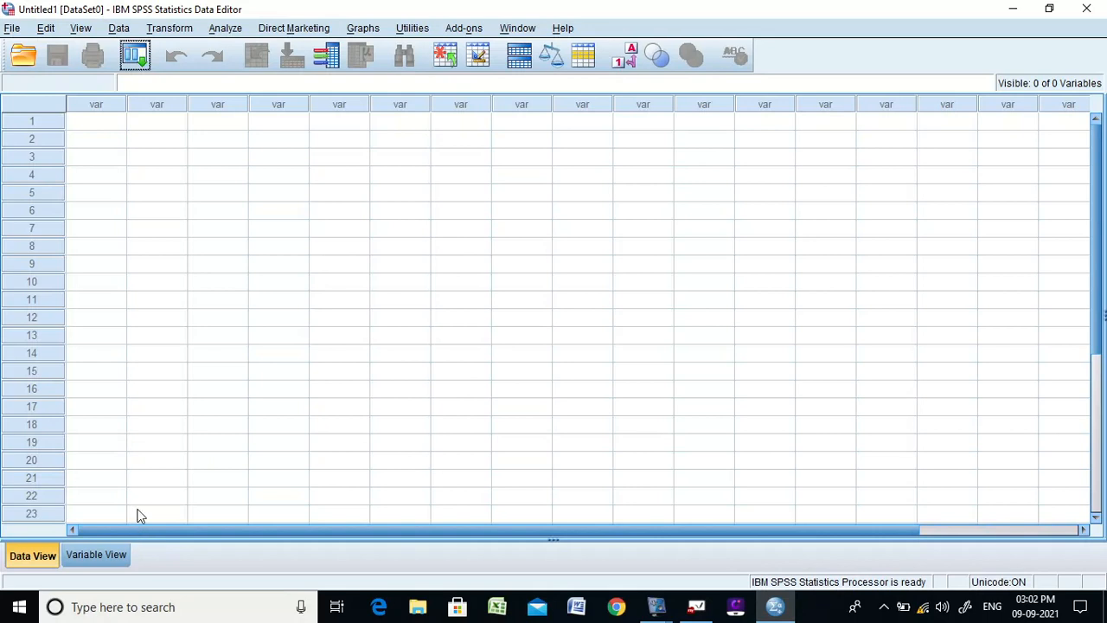
pyautogui.click(104, 556)
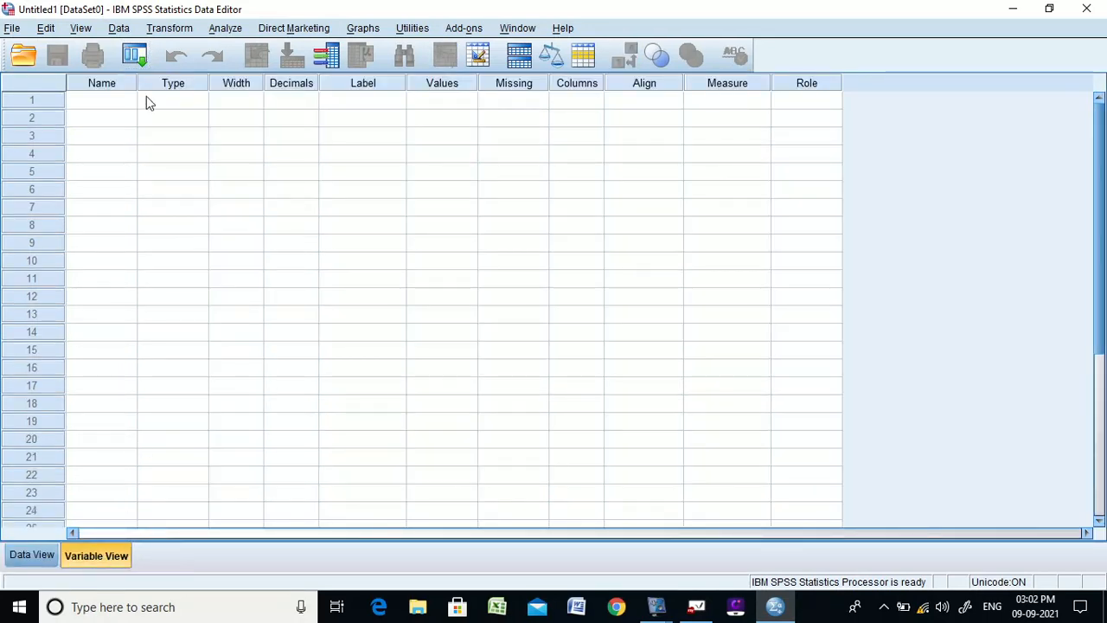
# - Try to name the variable in row 1, and dismiss the message
pyautogui.click(122, 105)
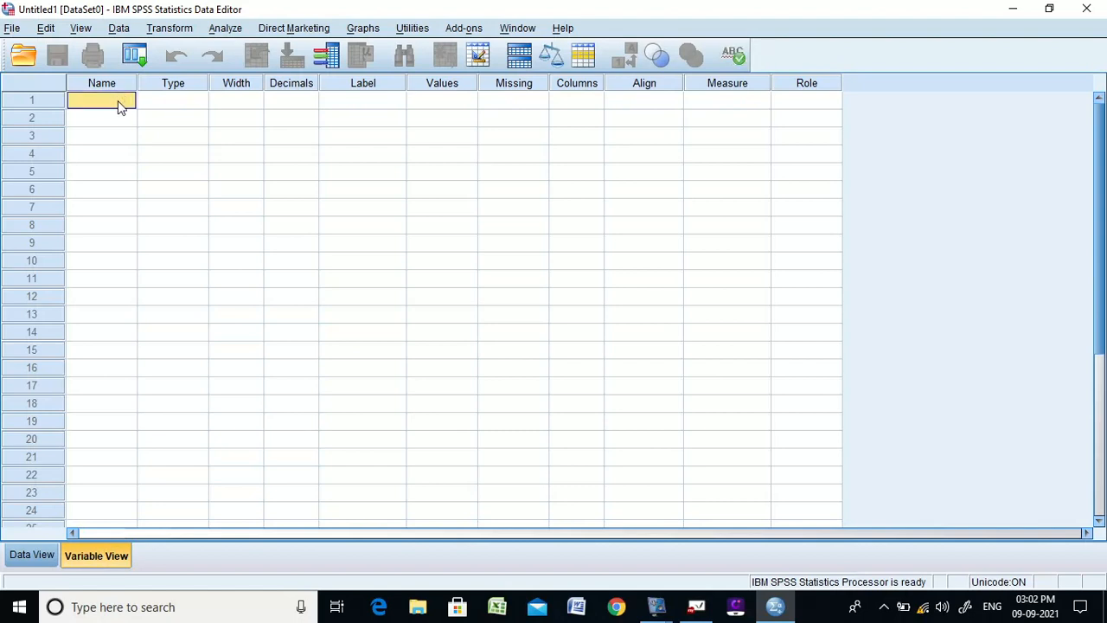
pyautogui.write('age')
pyautogui.press('Return')
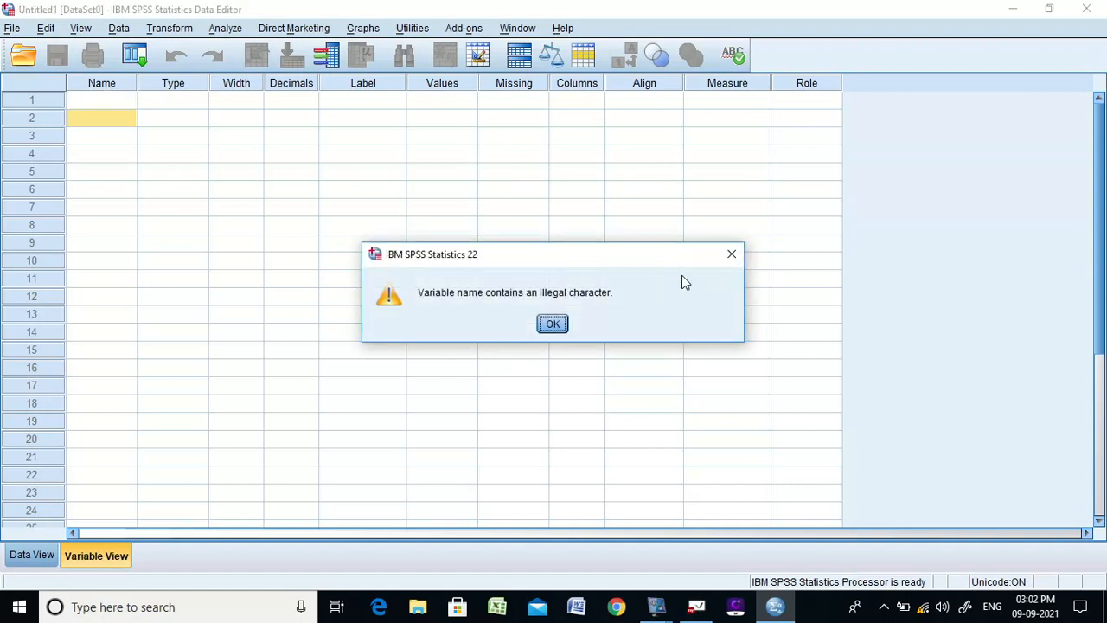
pyautogui.click(731, 254)
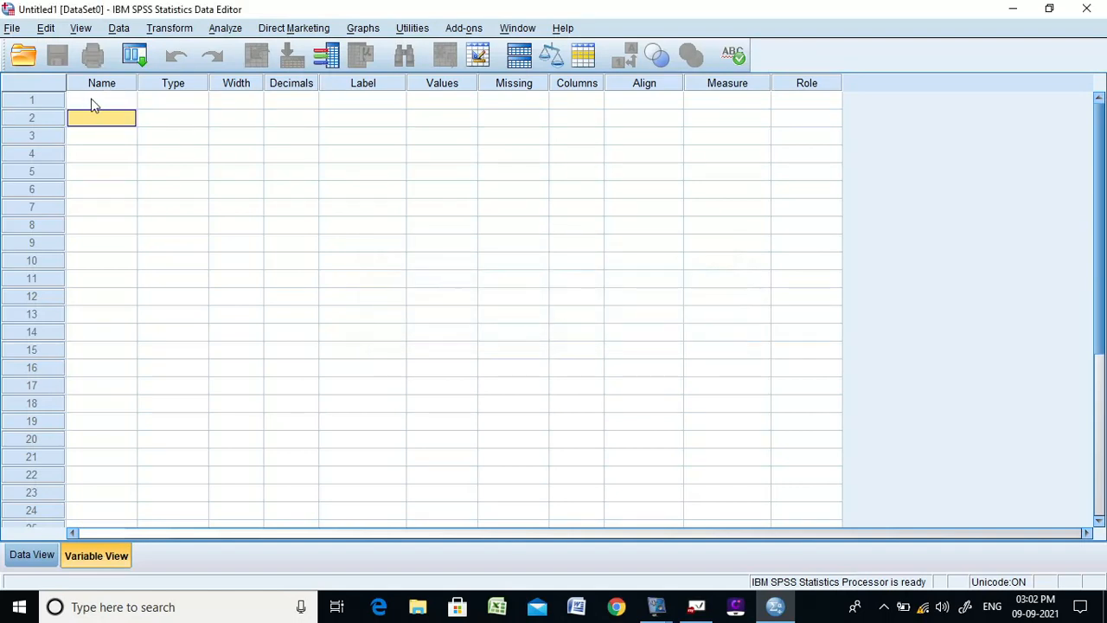
# - Create a variable named age in row 1
pyautogui.click(95, 102)
pyautogui.write('a')
pyautogui.press('Return')
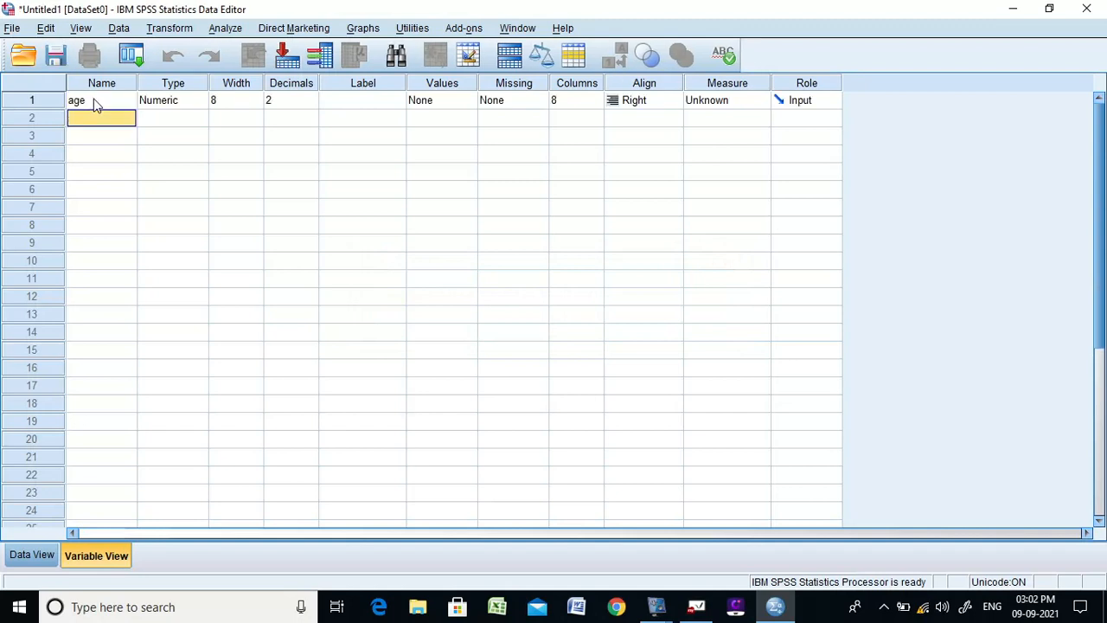
# - Set the label of the age variable to "age of respondent" and open its Value Labels dialog
pyautogui.click(167, 101)
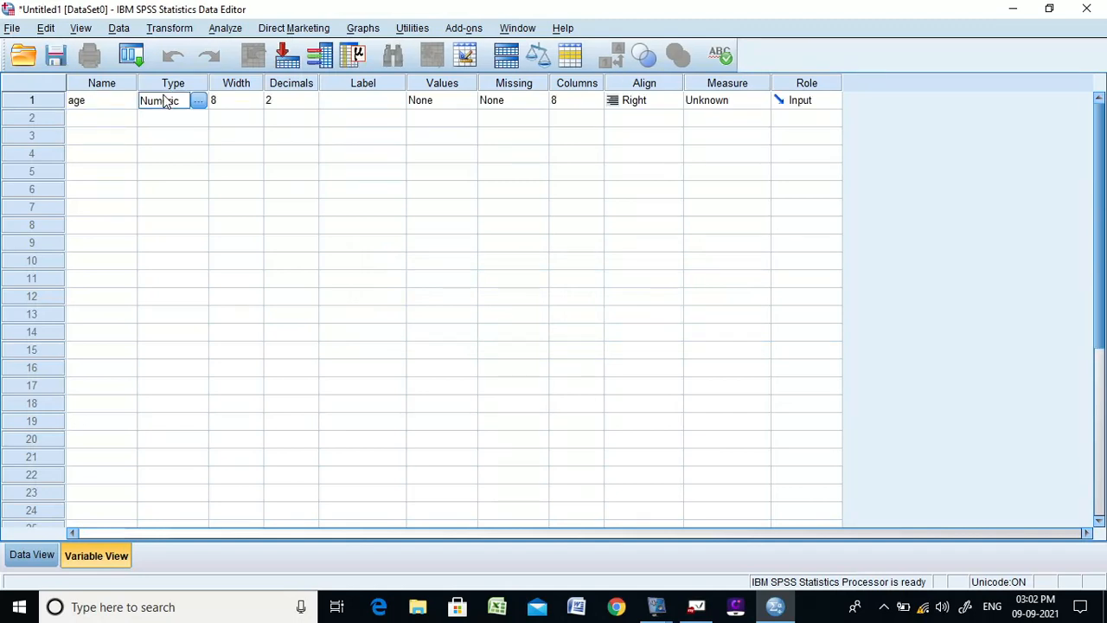
pyautogui.click(237, 99)
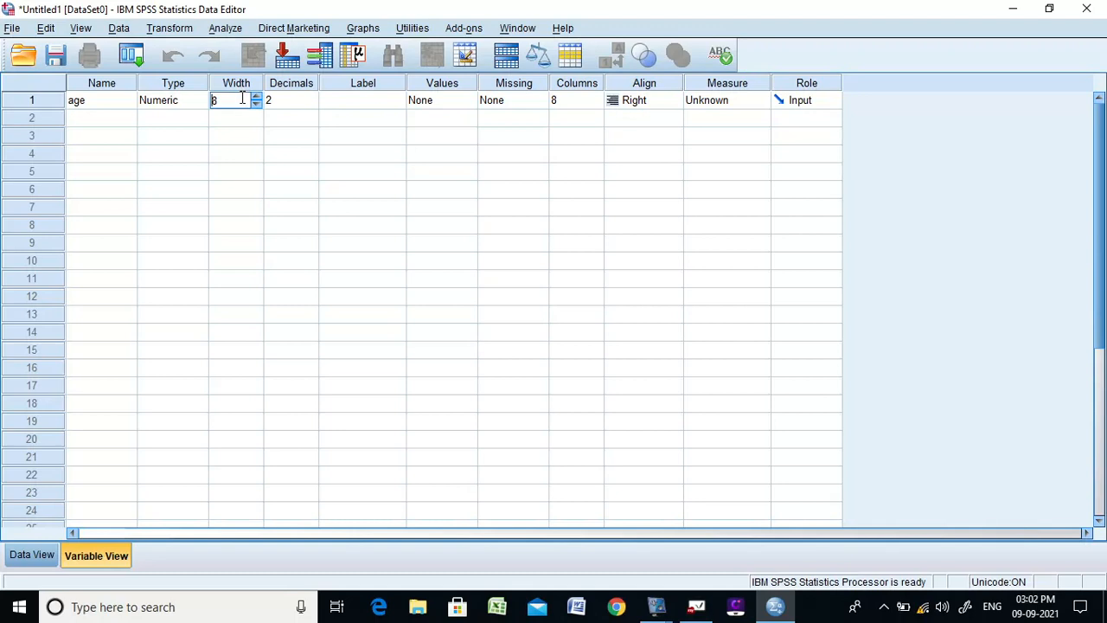
pyautogui.click(360, 104)
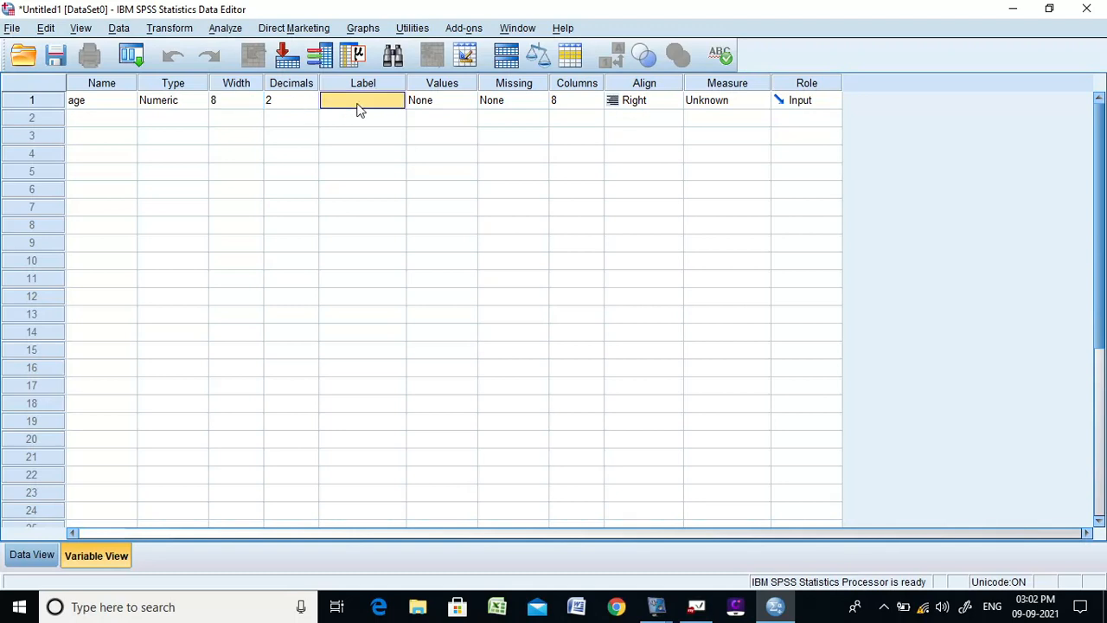
pyautogui.write('age of responden')
pyautogui.write('t')
pyautogui.click(447, 102)
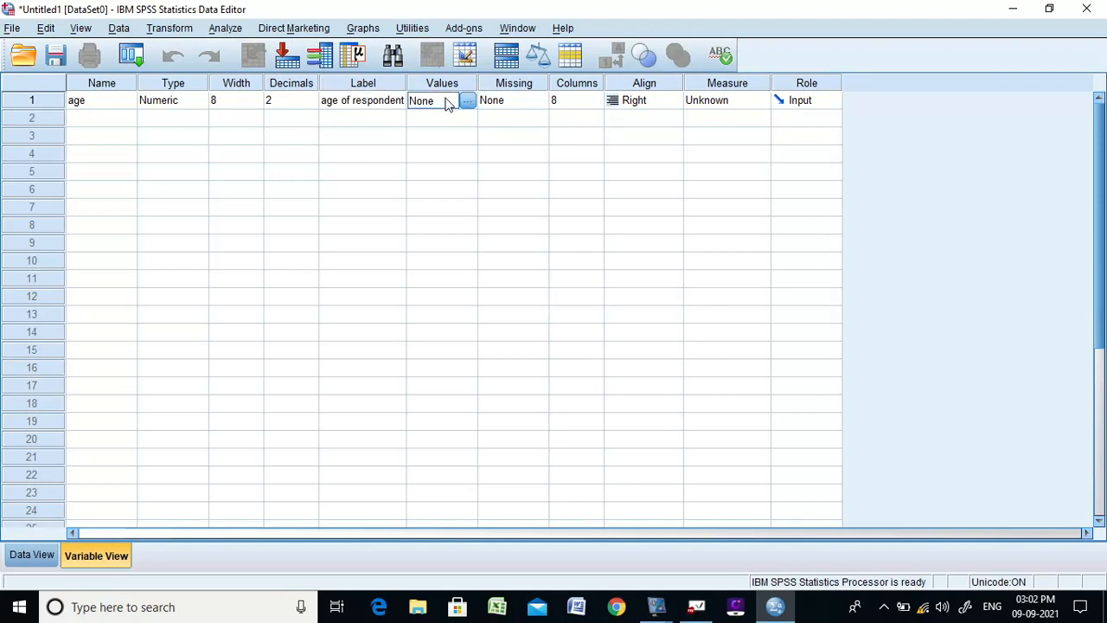
pyautogui.click(467, 101)
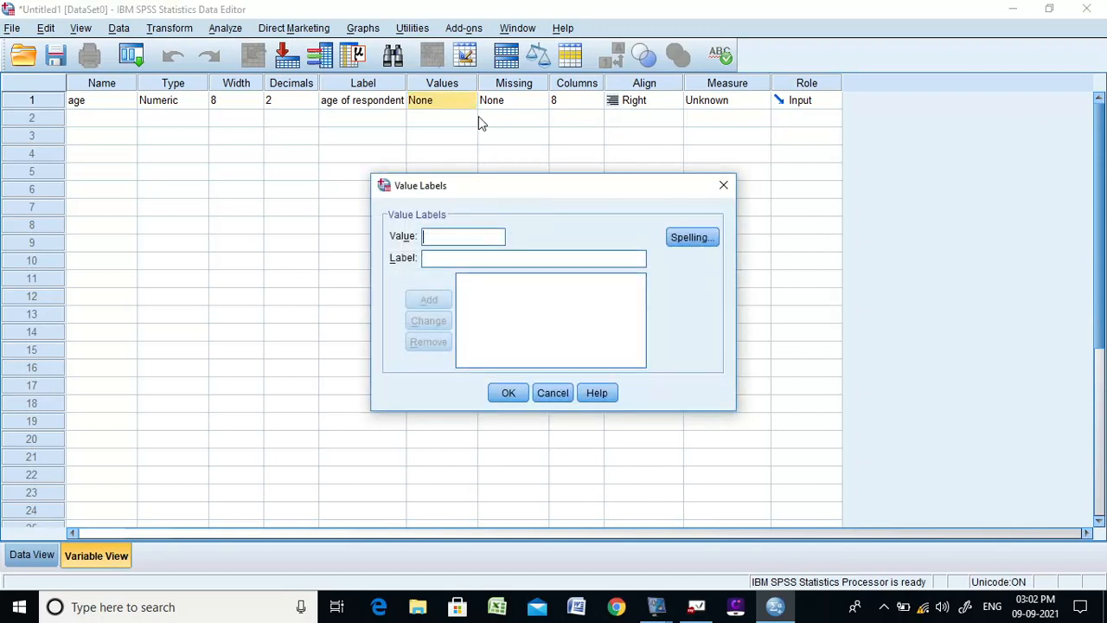
# - Look up the age group codes on page 1 of the whiteboard, and return to SPSS
pyautogui.moveTo(698, 610)
pyautogui.click(697, 562)
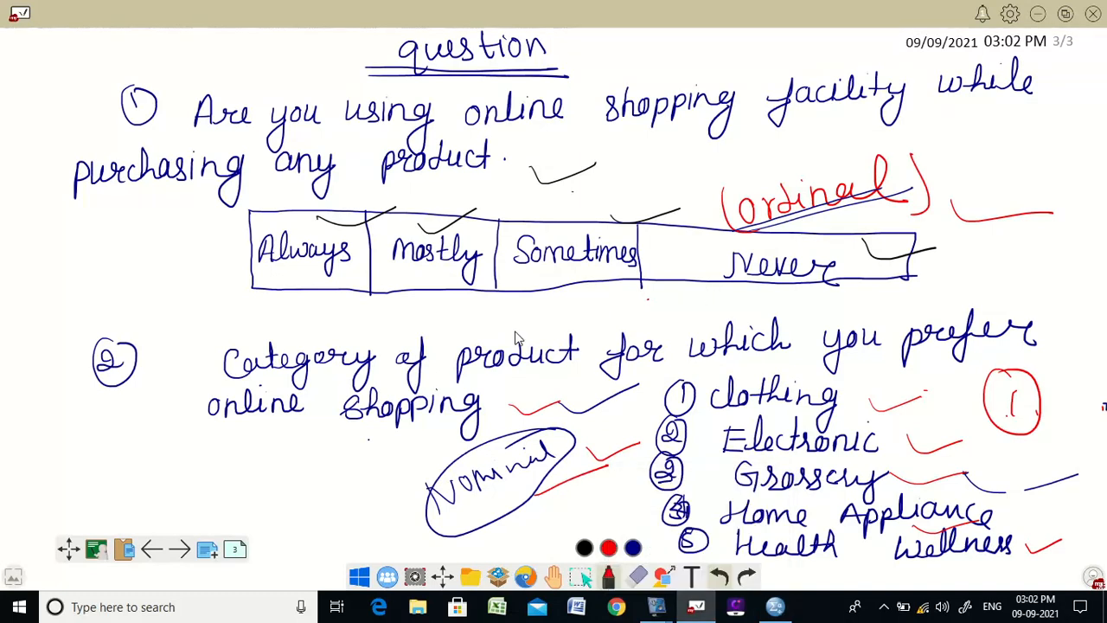
pyautogui.click(233, 552)
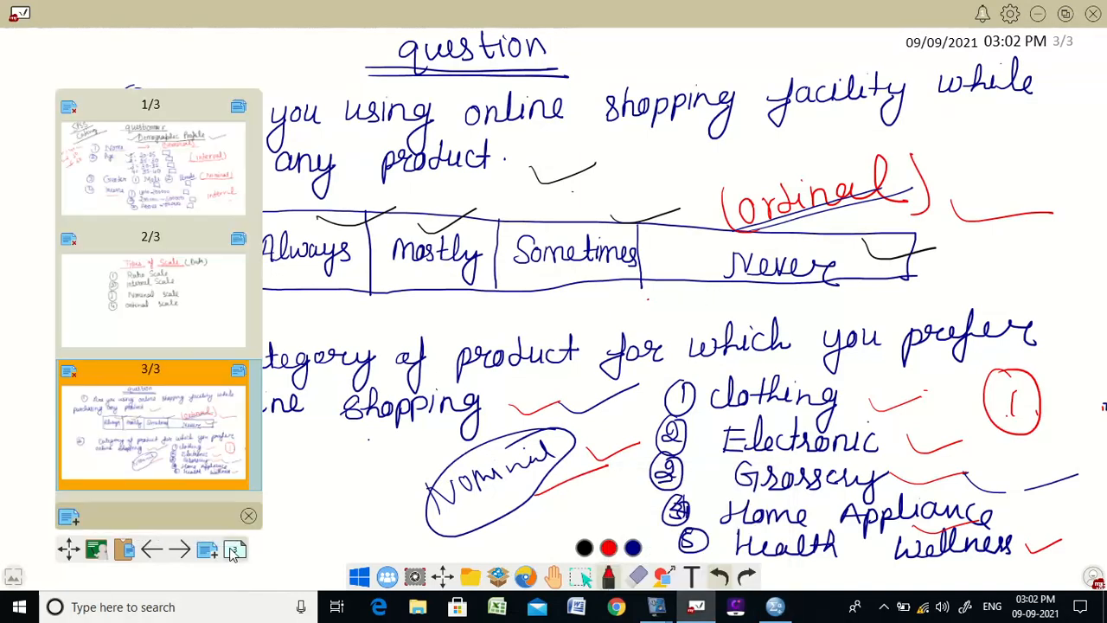
pyautogui.click(172, 177)
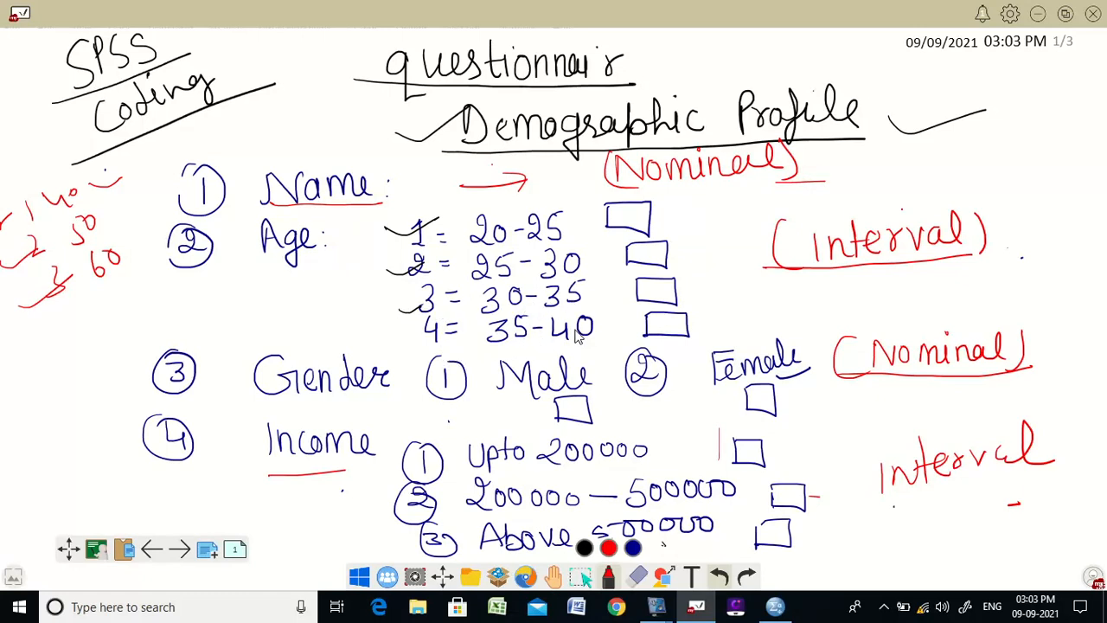
pyautogui.click(779, 612)
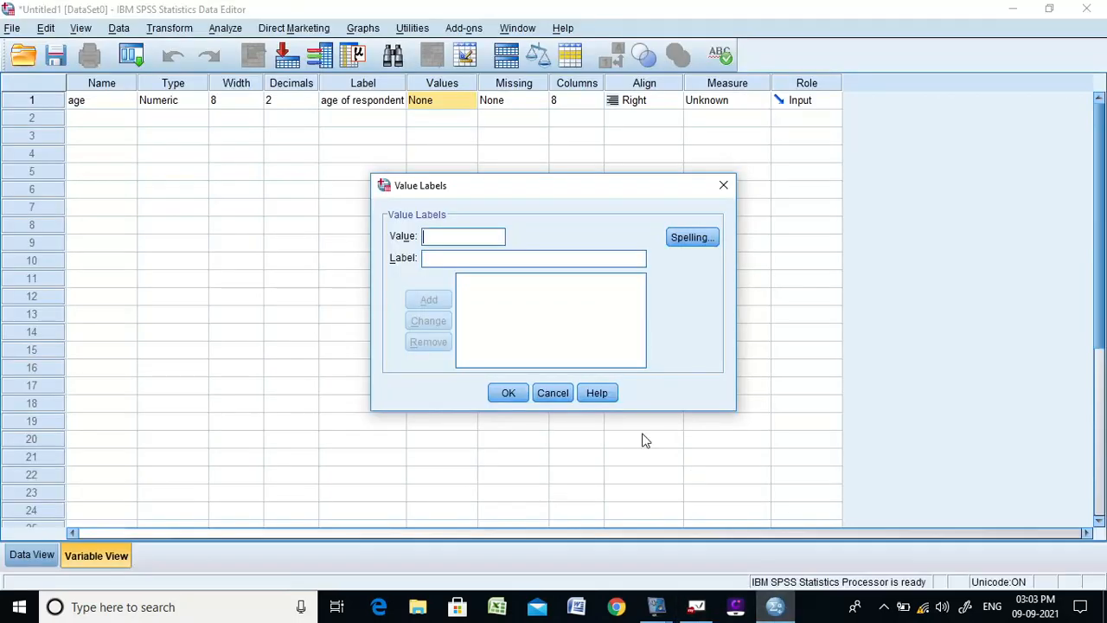
# - Shrink and move the whiteboard window so its age codes show alongside the SPSS Value Labels dialog, and shift the dialog clear of it
pyautogui.click(697, 608)
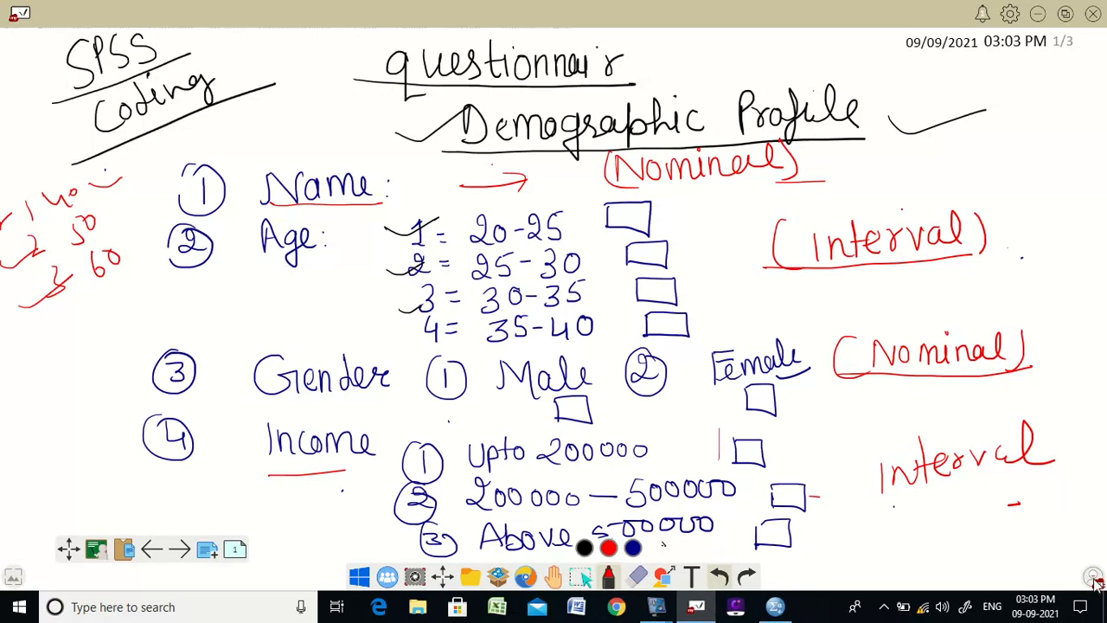
pyautogui.moveTo(1103, 588); pyautogui.dragTo(575, 248)
pyautogui.moveTo(373, 14); pyautogui.dragTo(162, 96)
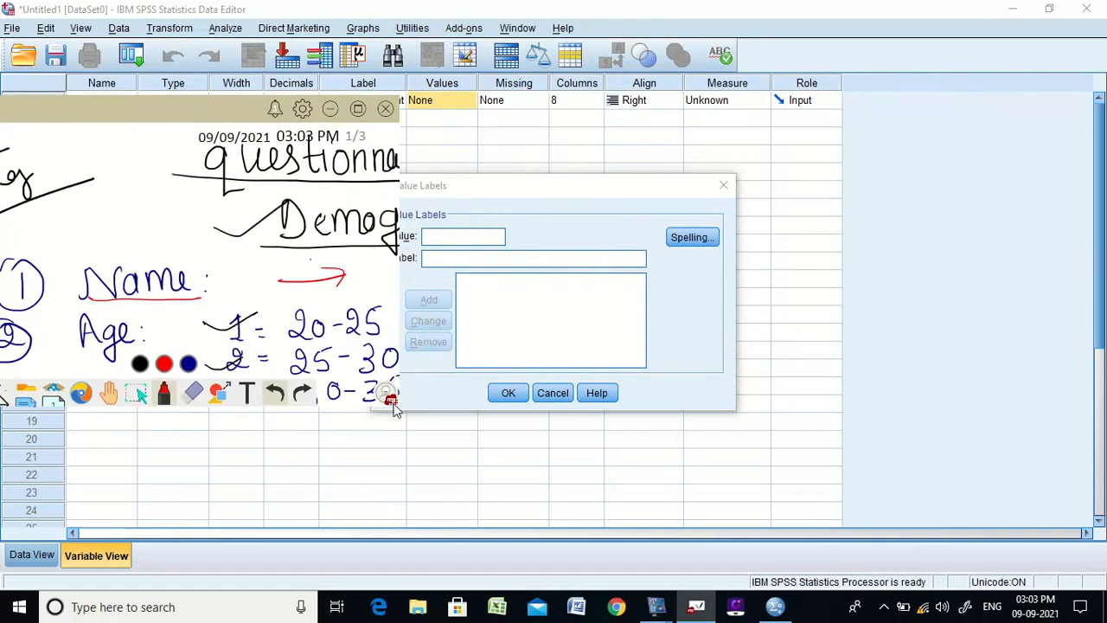
pyautogui.moveTo(391, 398)
pyautogui.mouseDown()
pyautogui.moveTo(406, 395)
pyautogui.moveTo(414, 478)
pyautogui.mouseUp()
pyautogui.moveTo(600, 186); pyautogui.dragTo(840, 154)
pyautogui.click(697, 606)
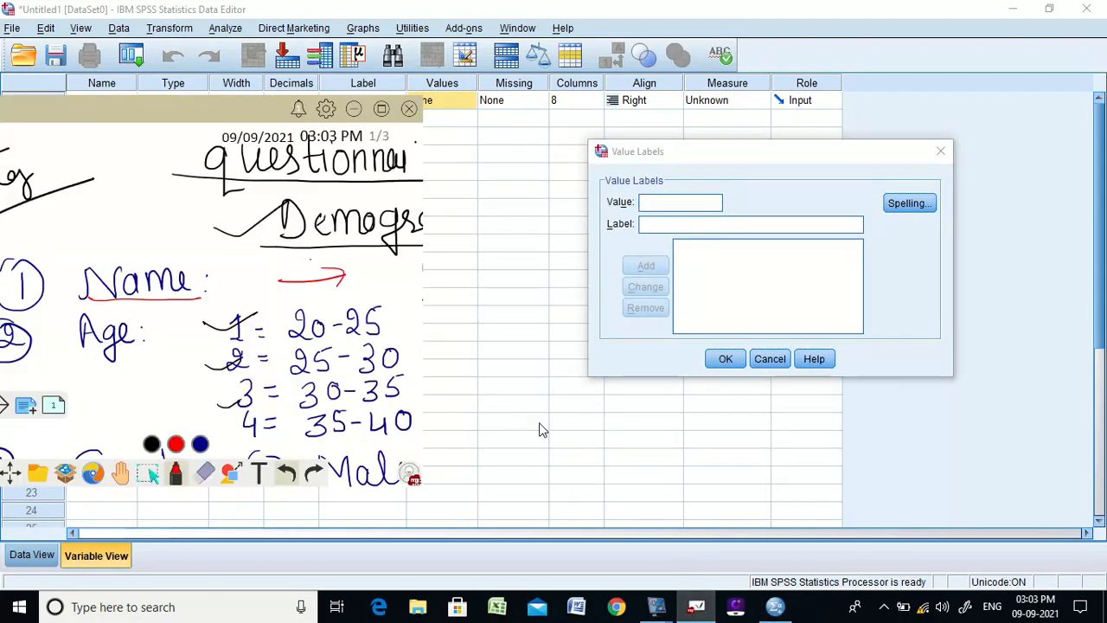
# - Check the first age group on the whiteboard and add the value label 1 = "20-25" for the age variable
pyautogui.click(673, 202)
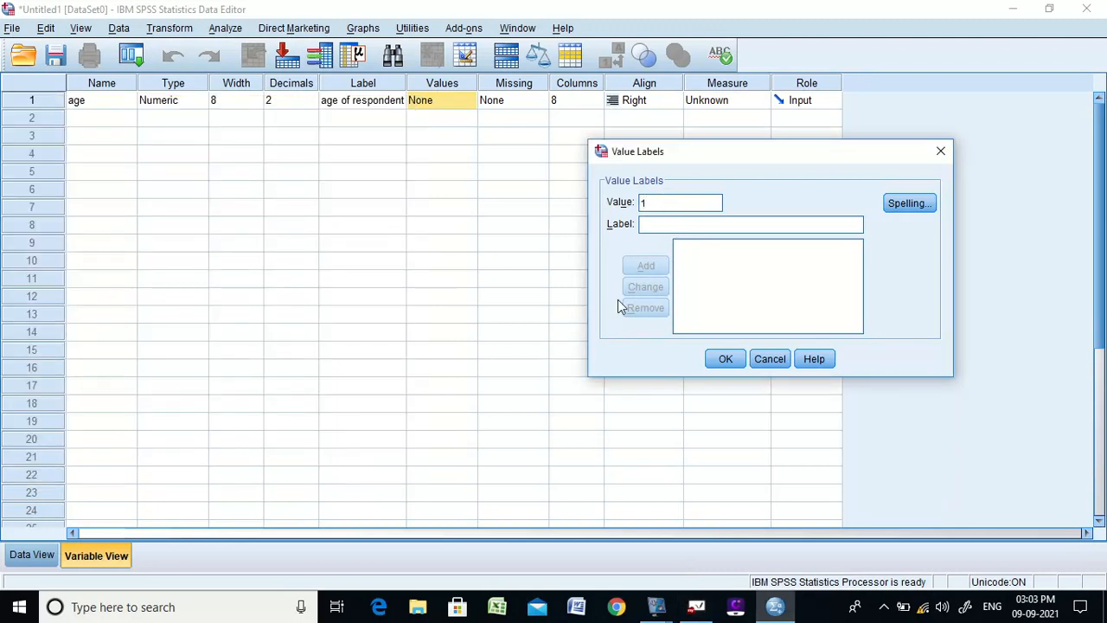
pyautogui.click(684, 225)
pyautogui.click(697, 607)
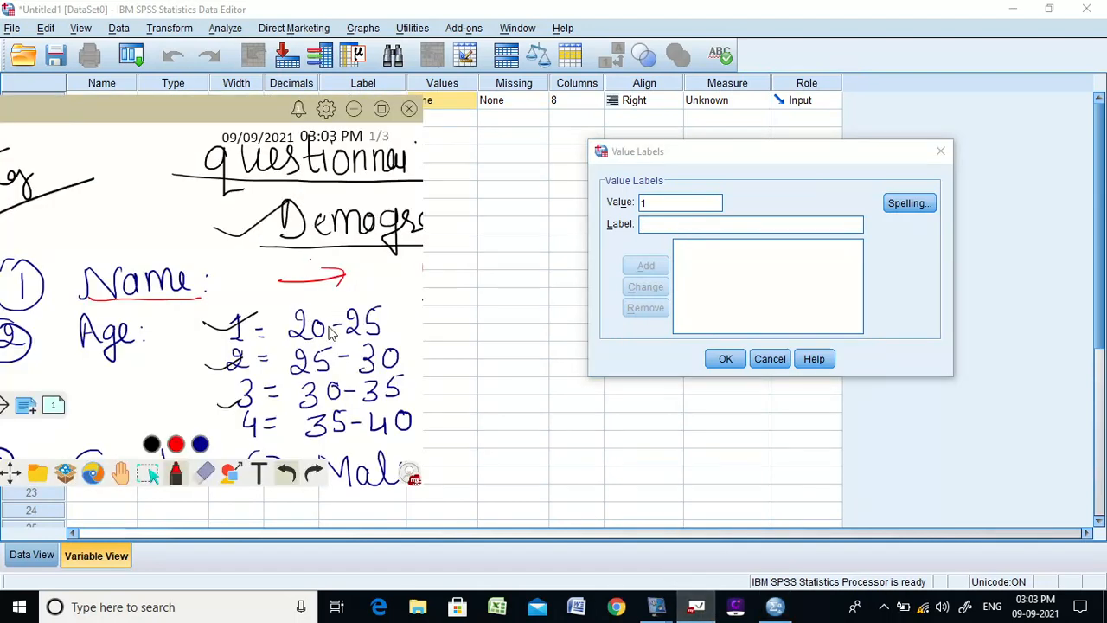
pyautogui.click(732, 226)
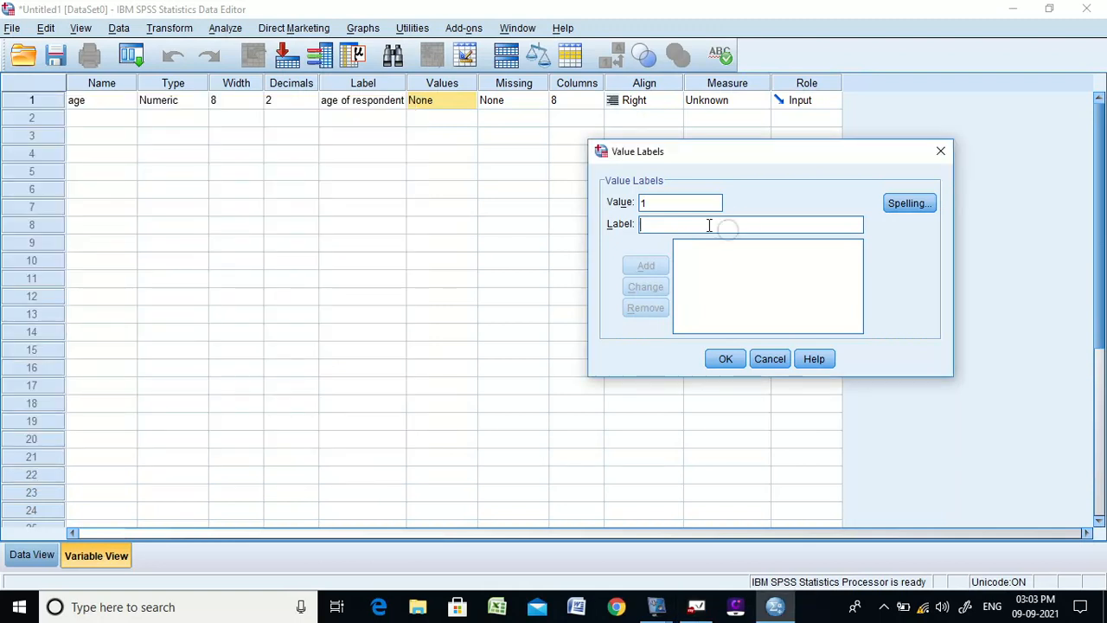
pyautogui.write('20-25')
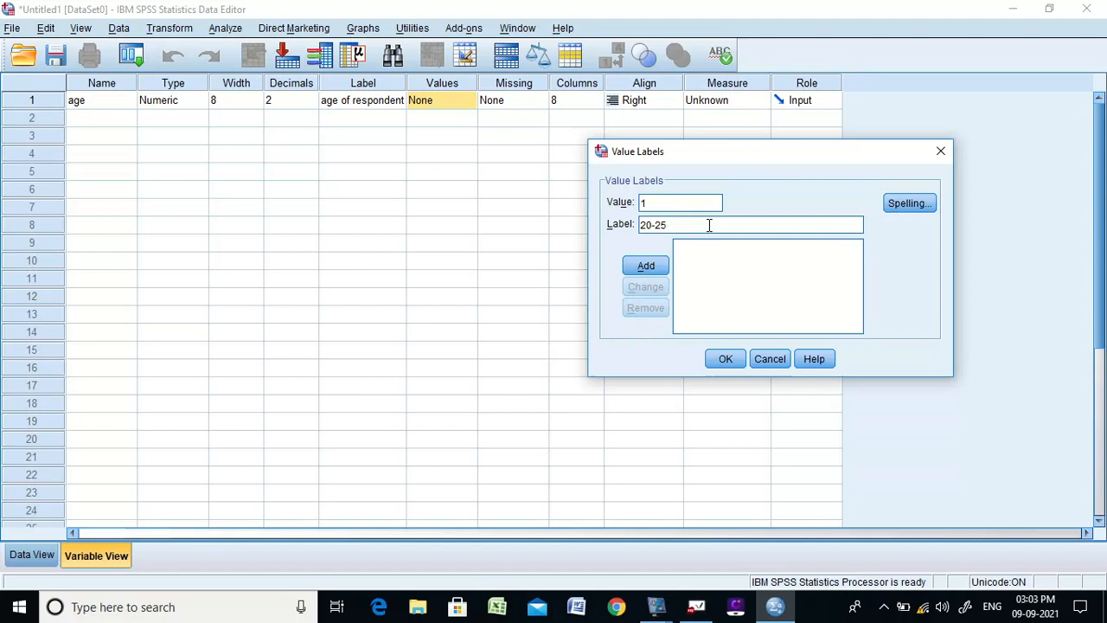
pyautogui.click(646, 267)
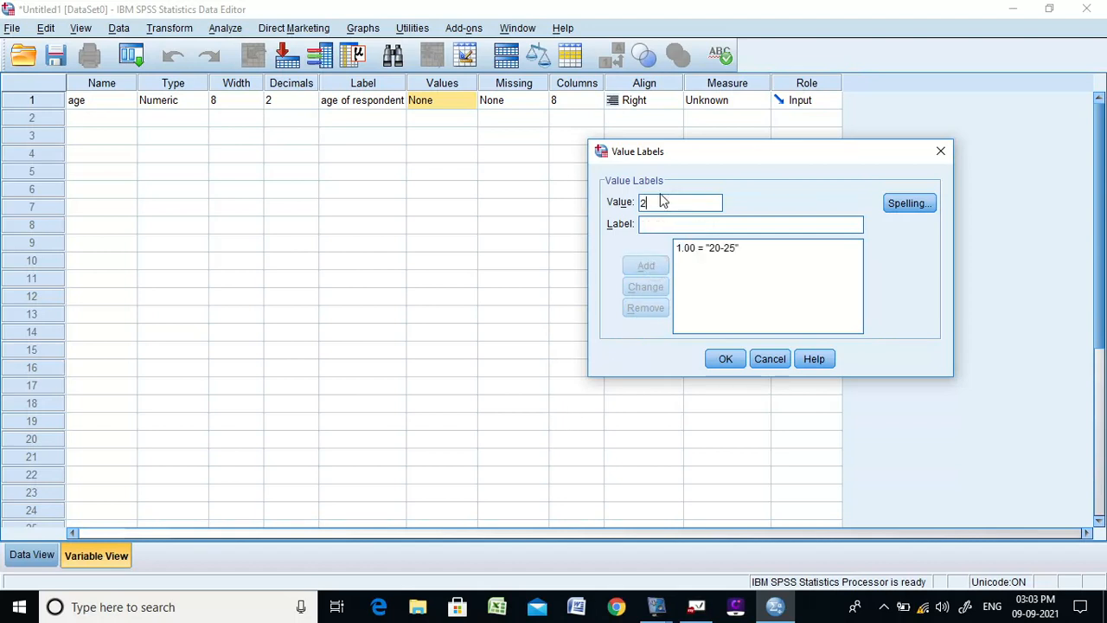
# - Check the second age group on the whiteboard and add the value label 2 = "25-30" for the age variable
pyautogui.click(782, 609)
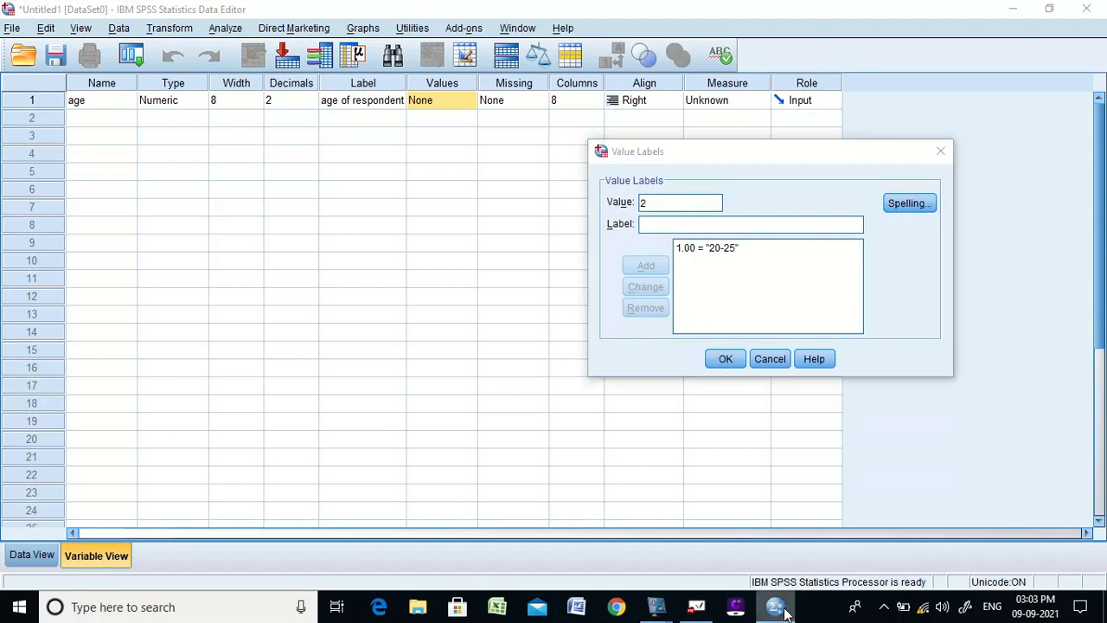
pyautogui.click(698, 609)
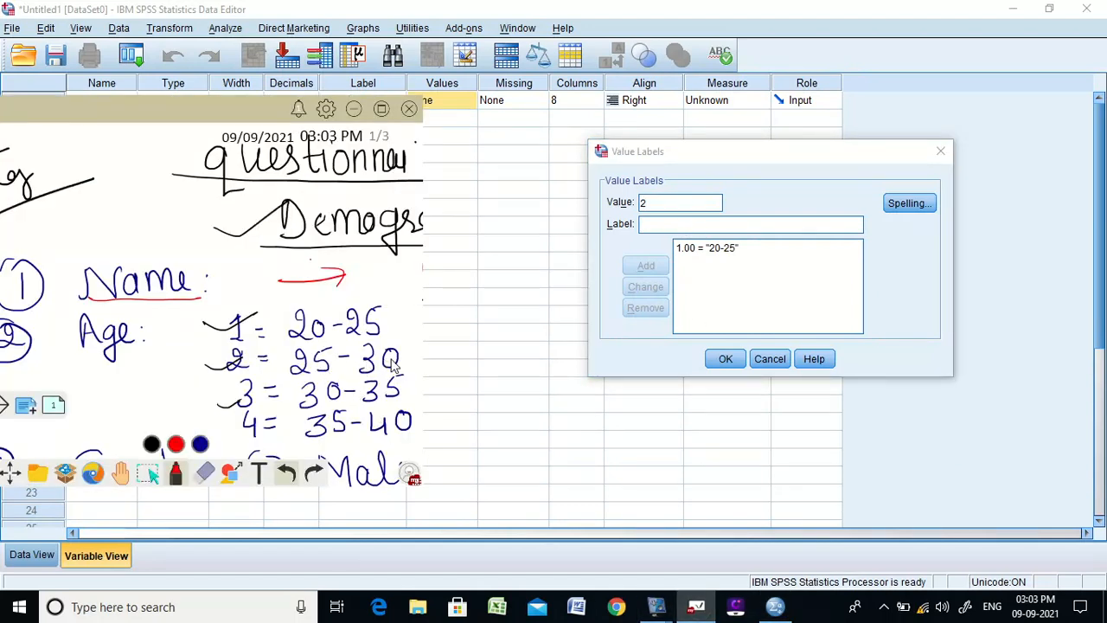
pyautogui.click(699, 227)
pyautogui.write('25-30')
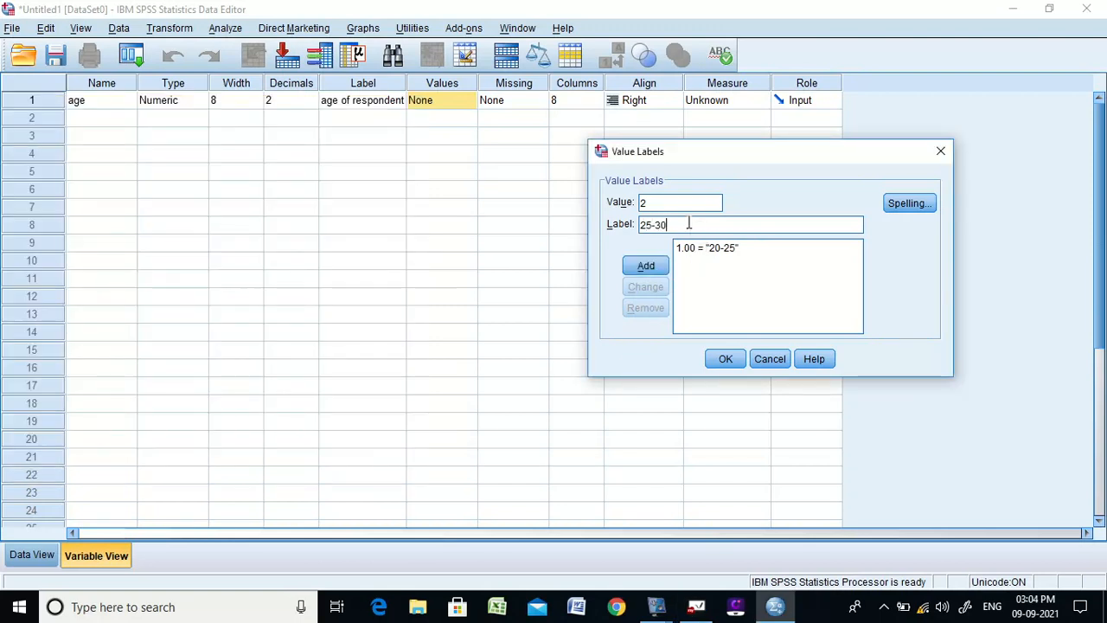
pyautogui.click(646, 266)
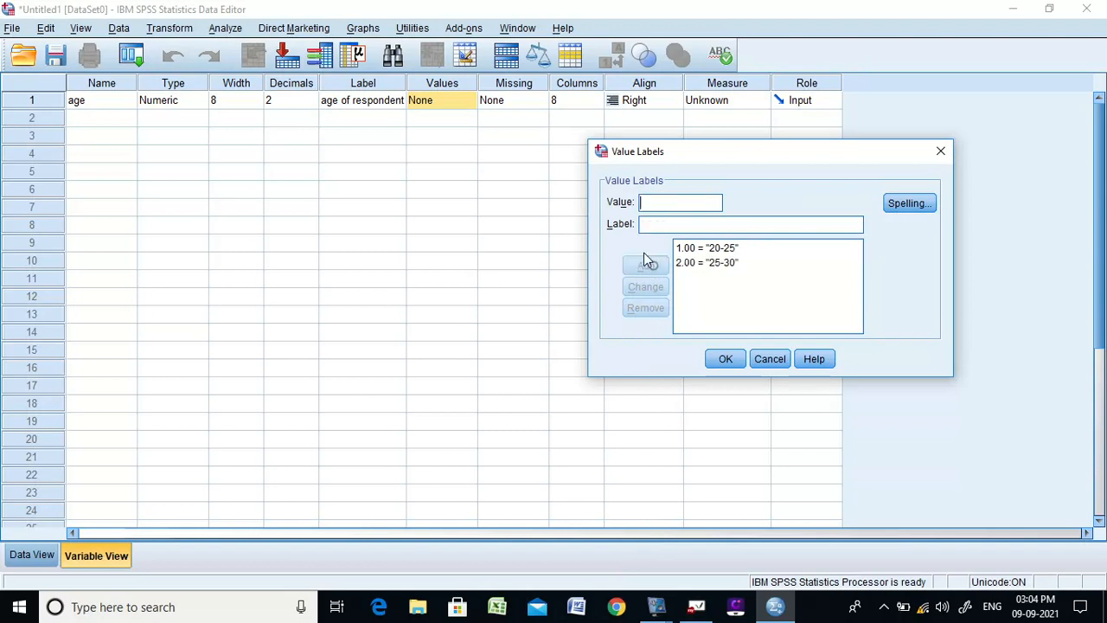
# - Check the third age group on the whiteboard and add the value label 3 = "30-35" for the age variable
pyautogui.click(684, 202)
pyautogui.click(697, 606)
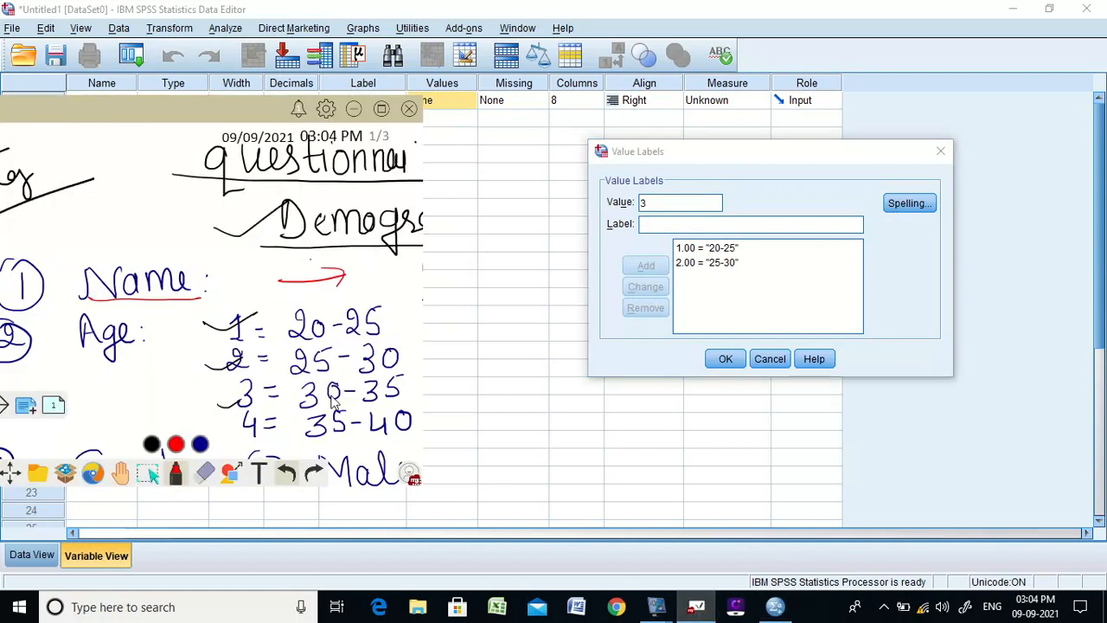
pyautogui.click(707, 227)
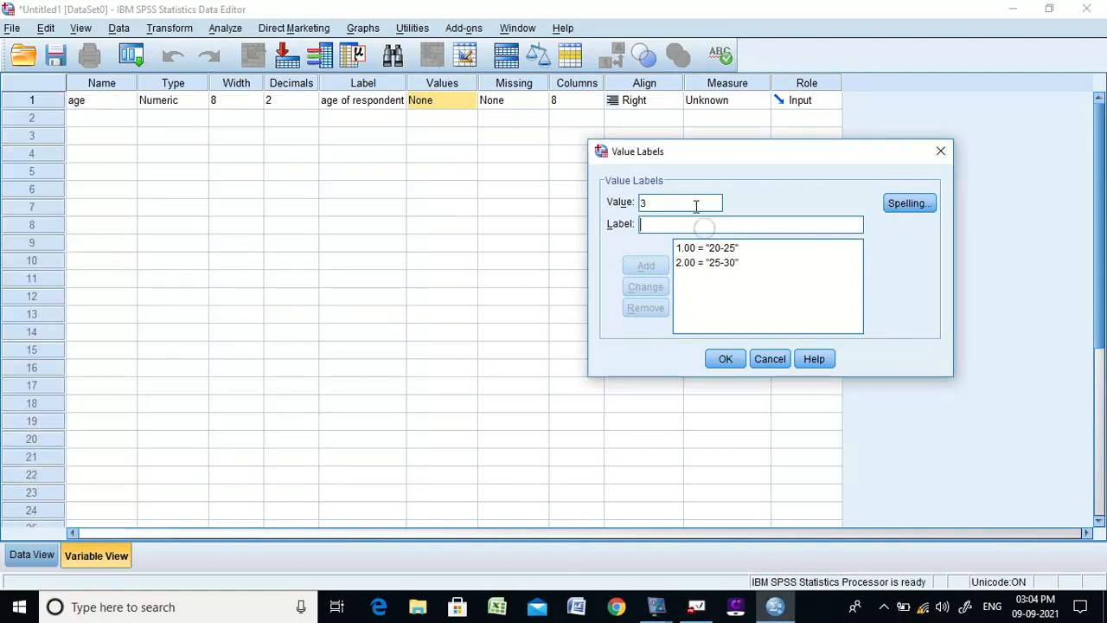
pyautogui.write('30-35')
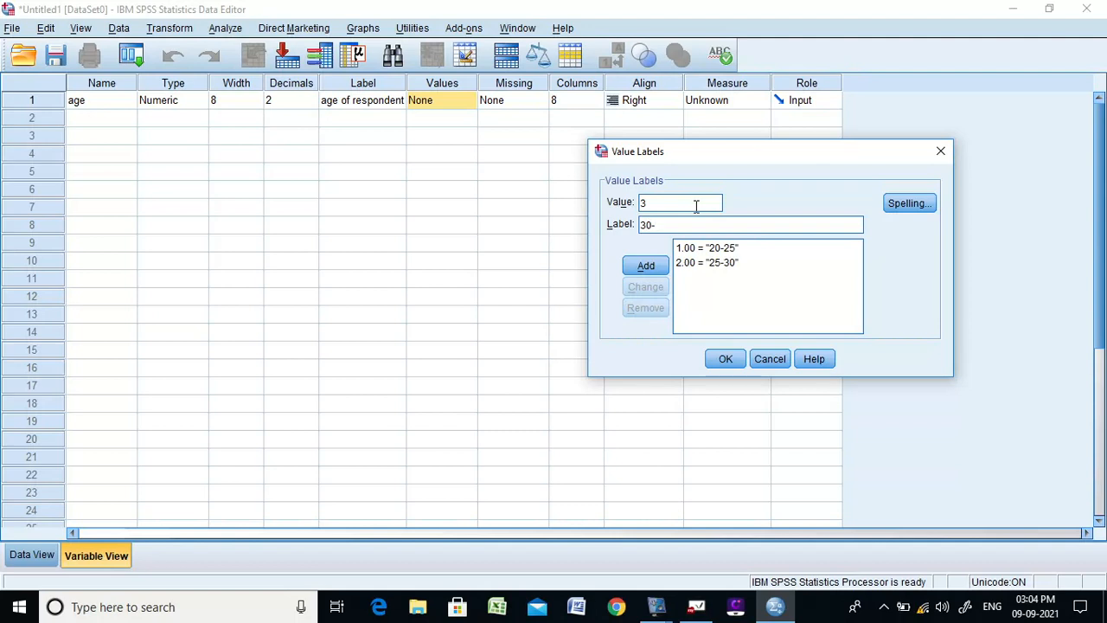
pyautogui.click(659, 269)
# - Add the value label 4 = "35-40" for the age variable and apply the value labels
pyautogui.click(675, 201)
pyautogui.write('4')
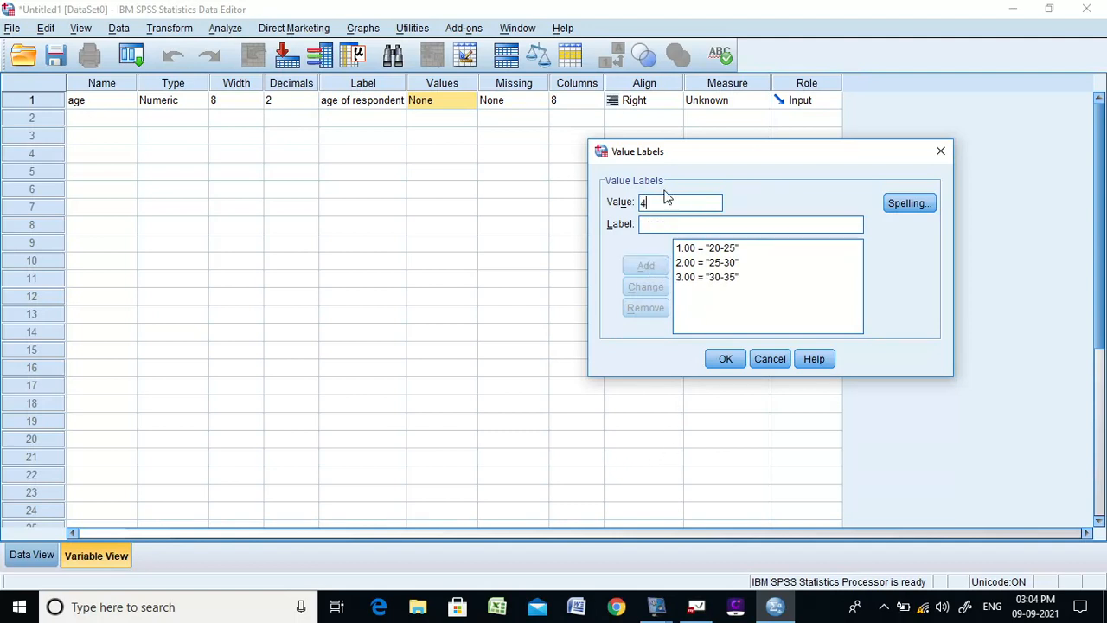
pyautogui.click(702, 219)
pyautogui.write('35-')
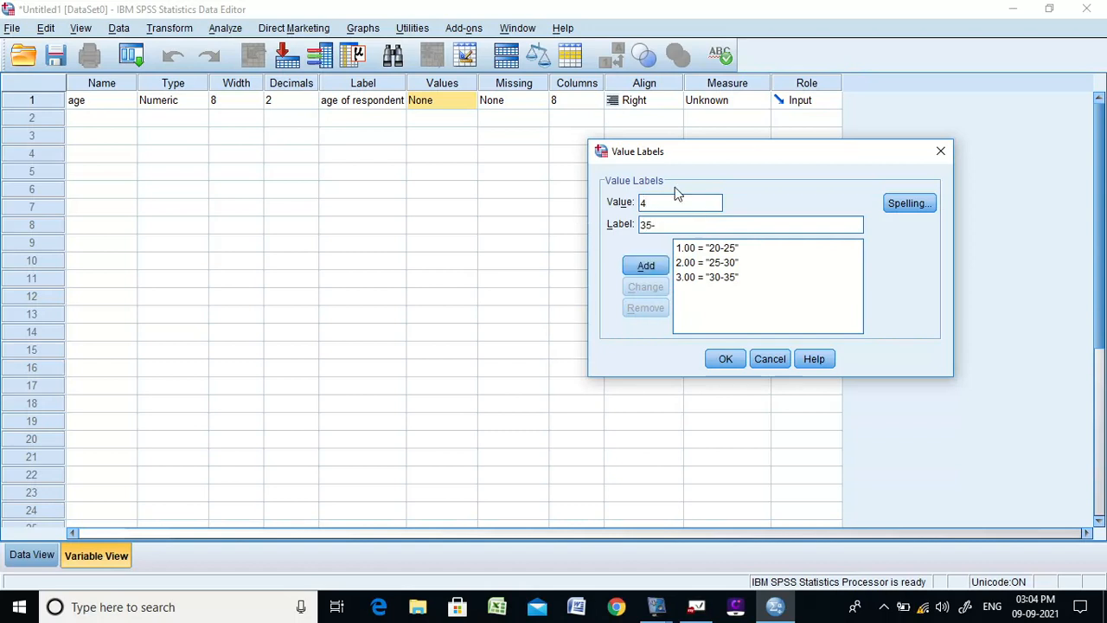
pyautogui.write('40')
pyautogui.click(658, 268)
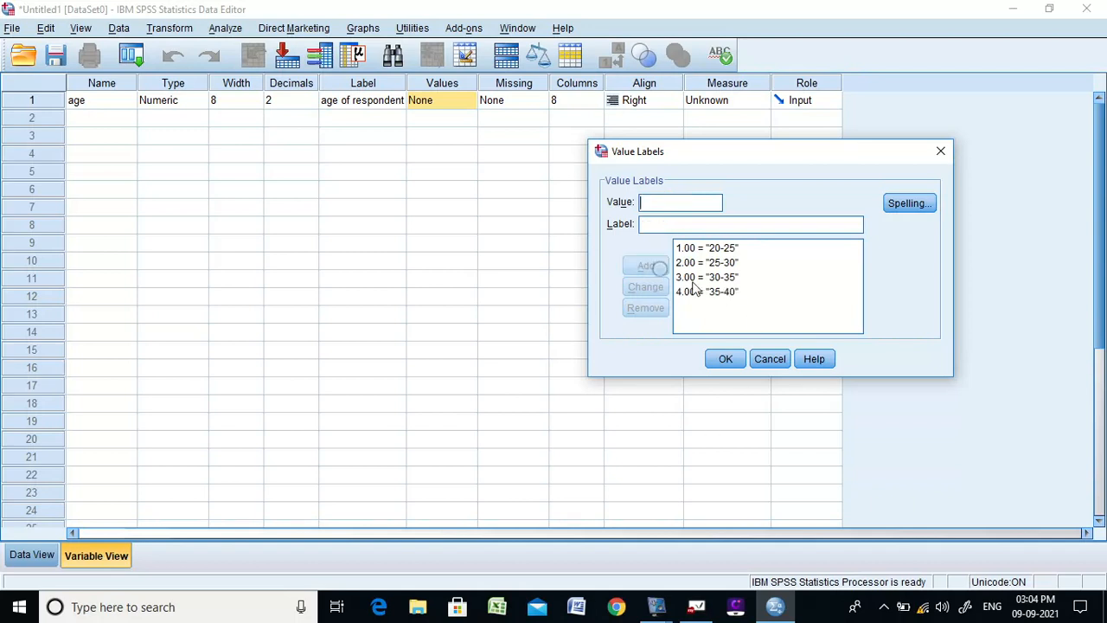
pyautogui.click(723, 358)
# - View the missing values options of the age variable and close them without making a change
pyautogui.click(537, 104)
pyautogui.click(538, 101)
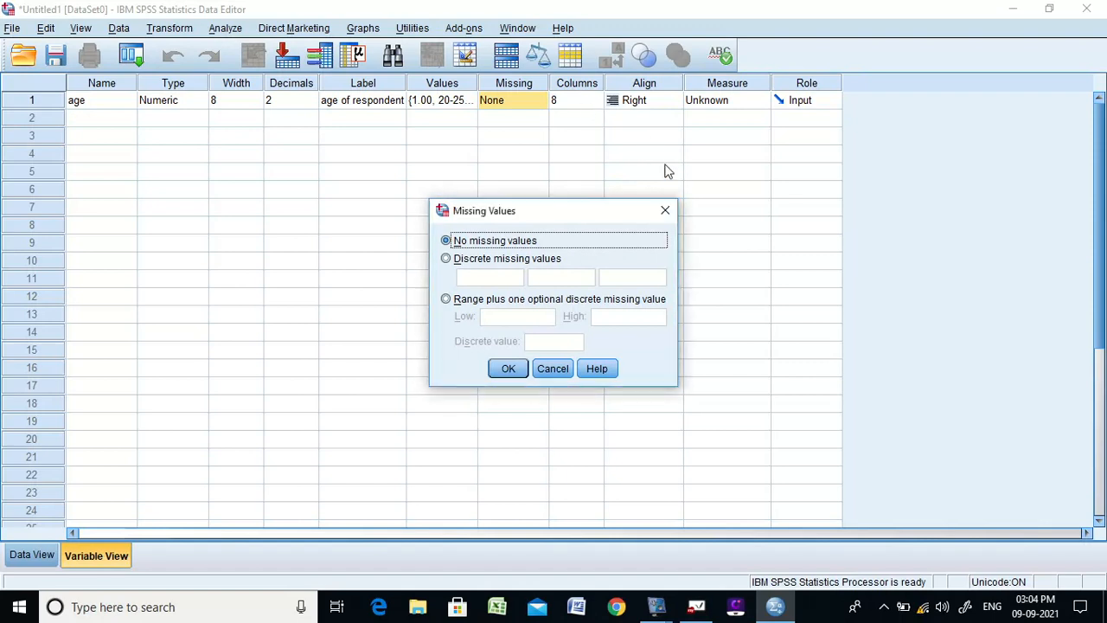
pyautogui.click(665, 210)
# - Try the alignment options of the age variable and set it to Left
pyautogui.click(670, 101)
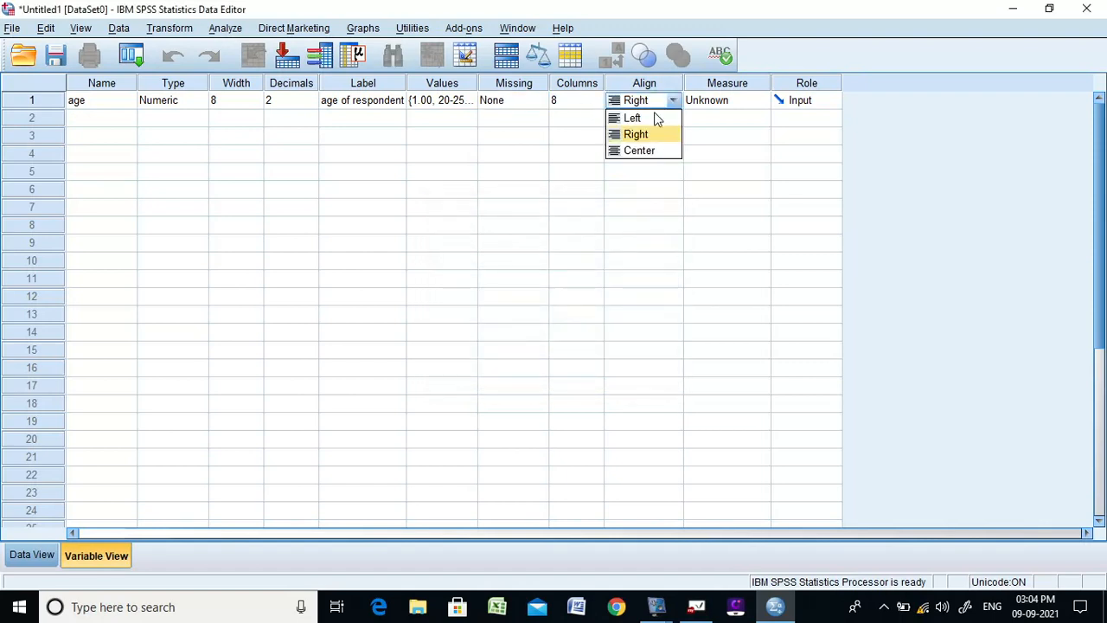
pyautogui.click(634, 117)
pyautogui.click(645, 105)
pyautogui.click(645, 150)
pyautogui.click(655, 102)
pyautogui.click(646, 121)
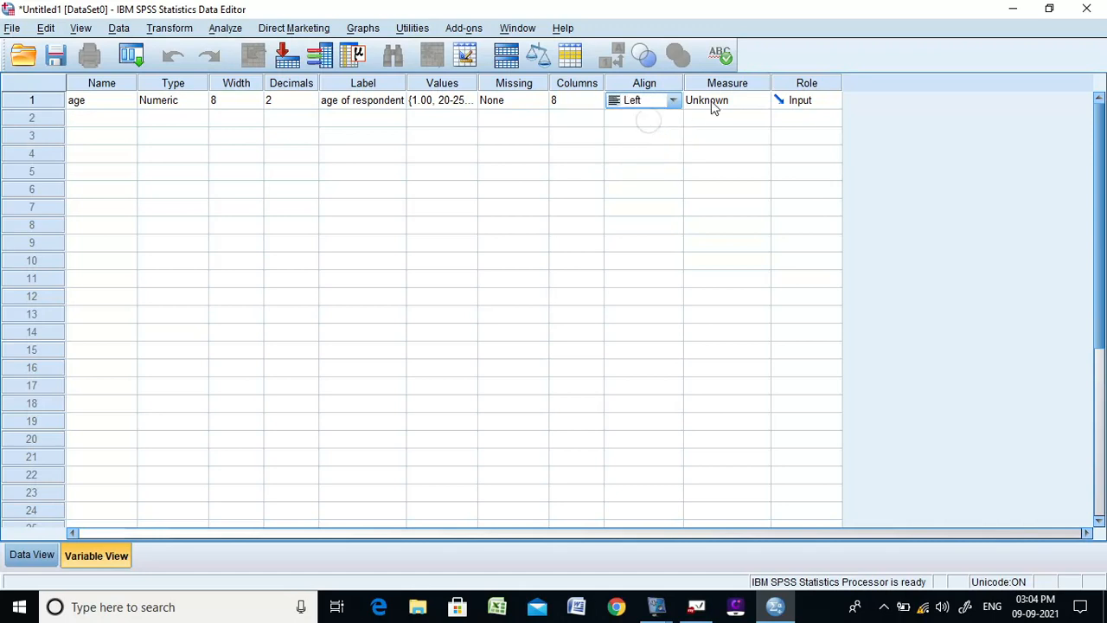
# - Set the measurement level of the age variable to Nominal
pyautogui.click(696, 101)
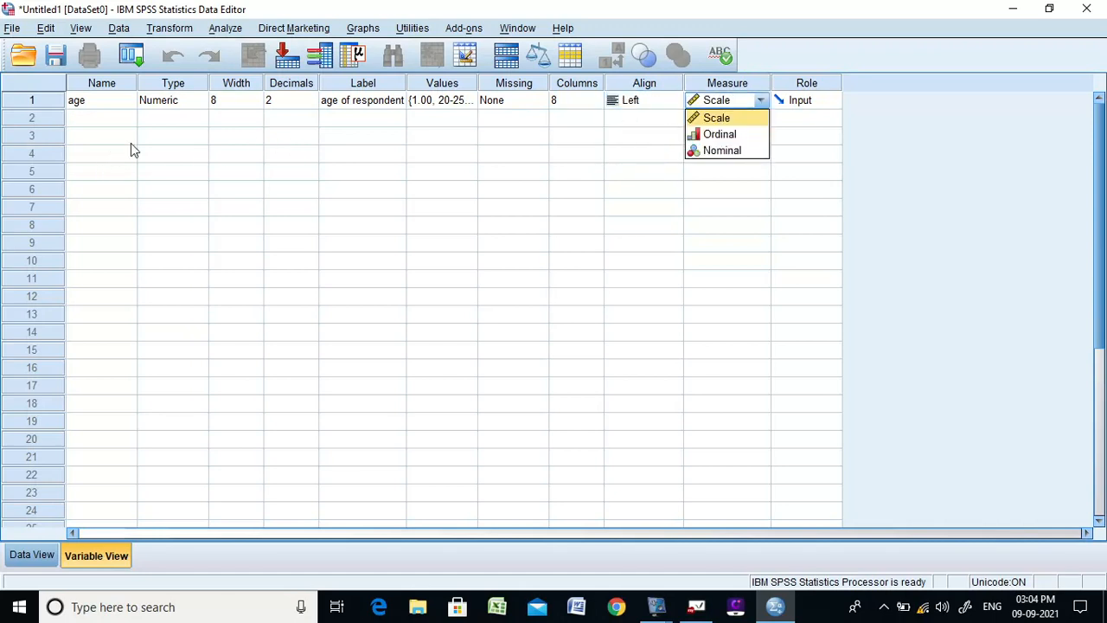
pyautogui.click(735, 153)
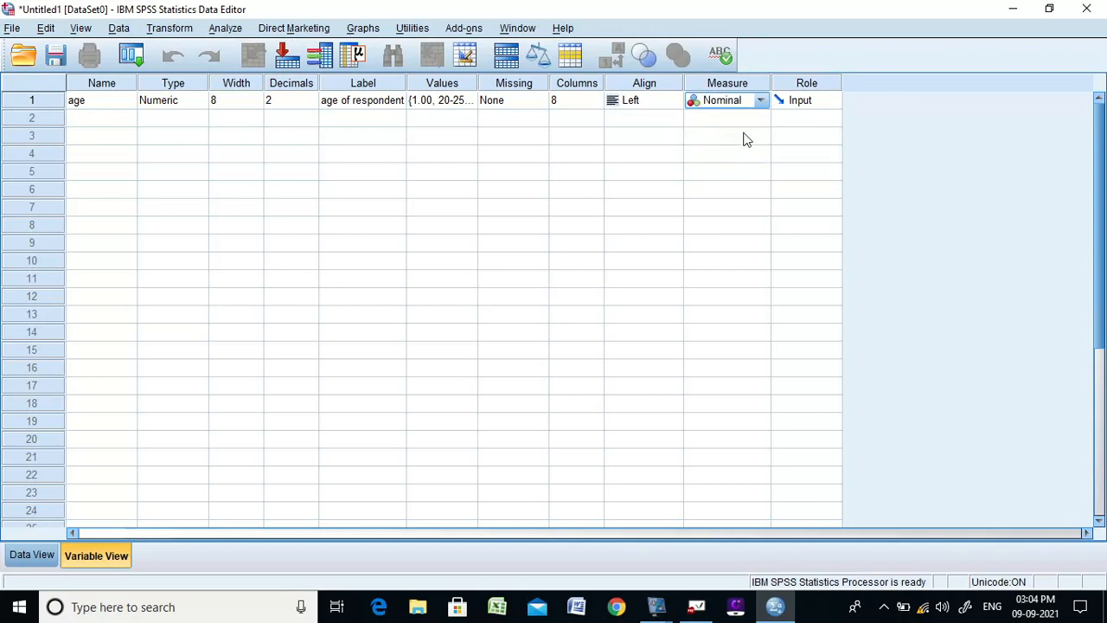
pyautogui.click(761, 103)
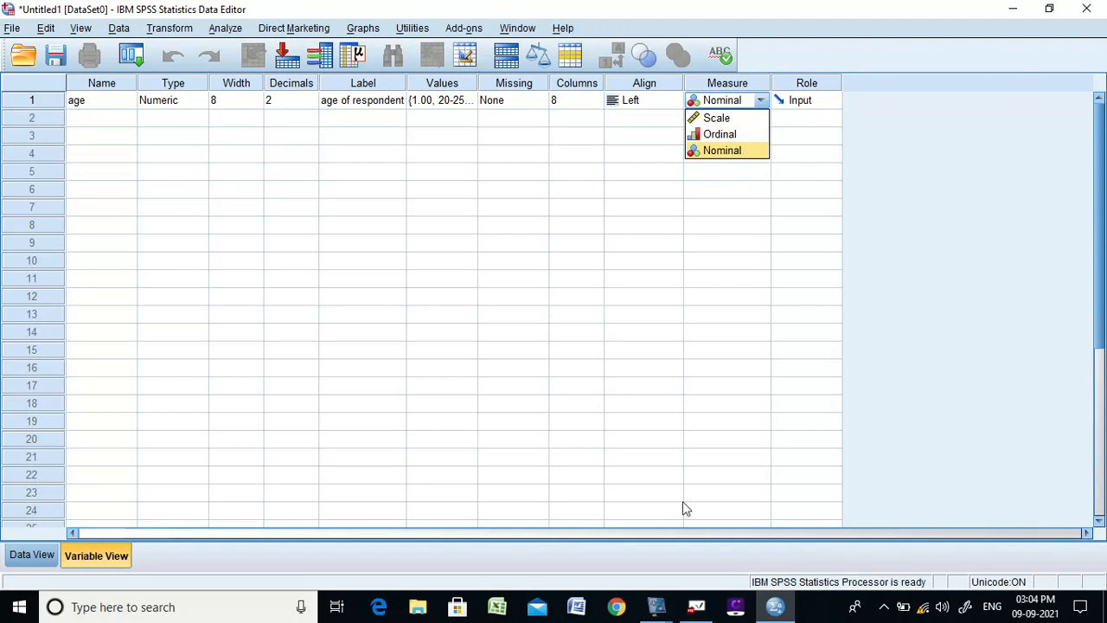
# - Check the scale type of age on the whiteboard, enlarging its window, and set the age variable's measurement level to Scale in SPSS
pyautogui.click(666, 616)
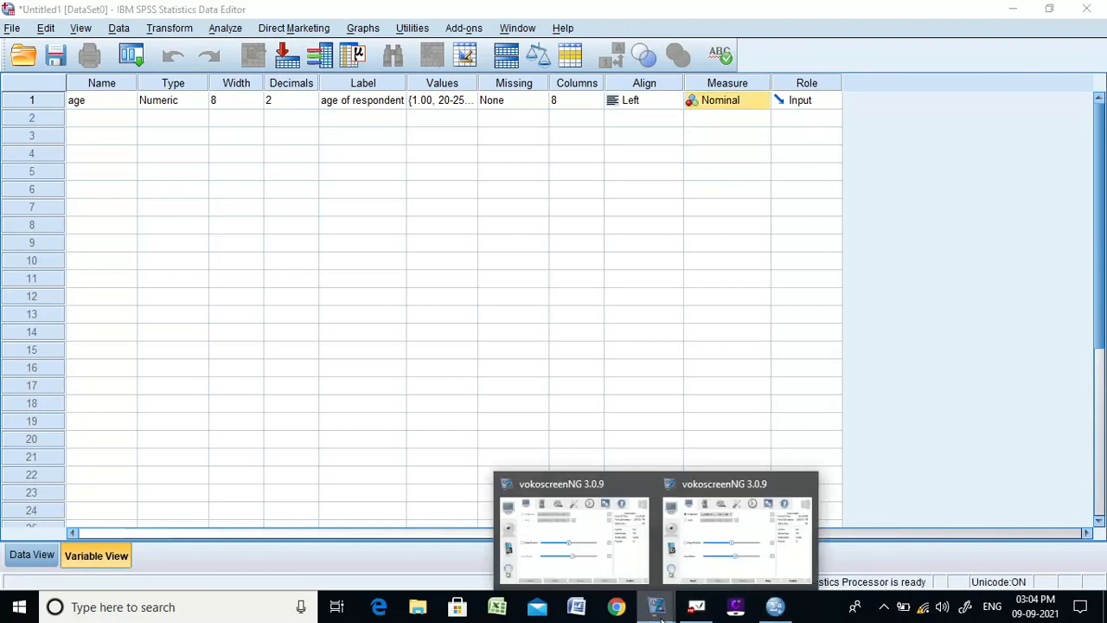
pyautogui.click(709, 613)
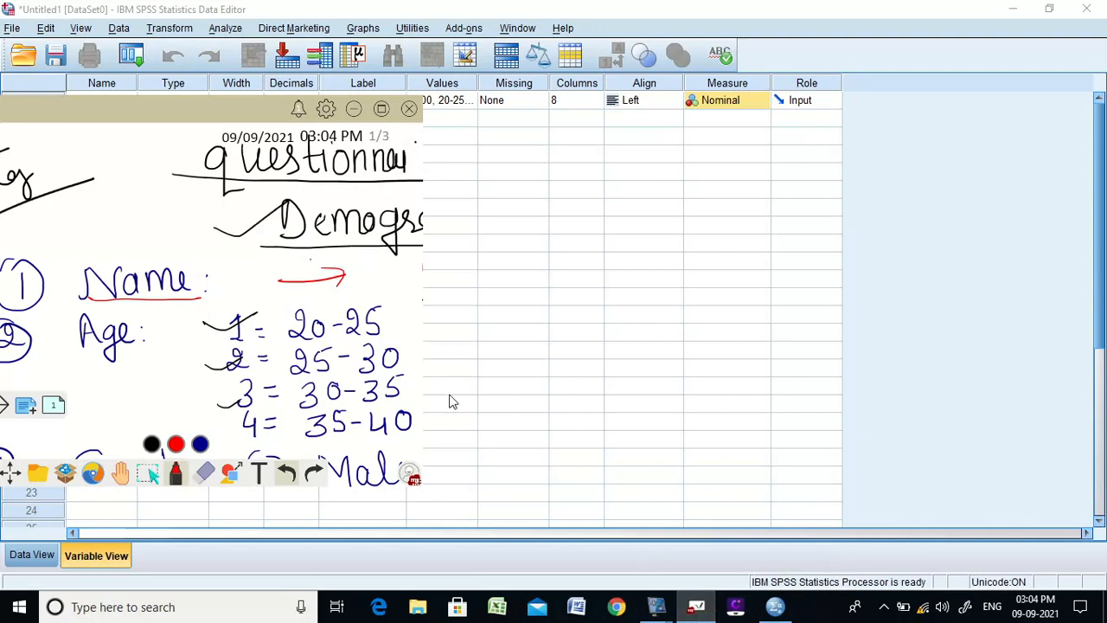
pyautogui.moveTo(413, 481); pyautogui.dragTo(783, 550)
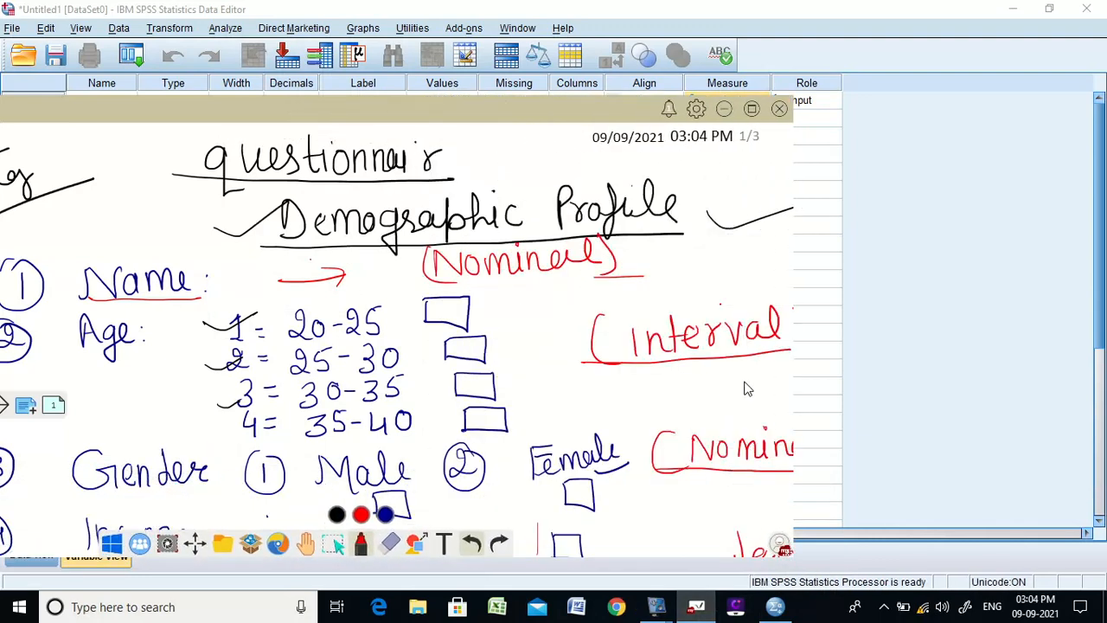
pyautogui.click(728, 113)
pyautogui.click(749, 104)
pyautogui.click(749, 104)
pyautogui.click(736, 122)
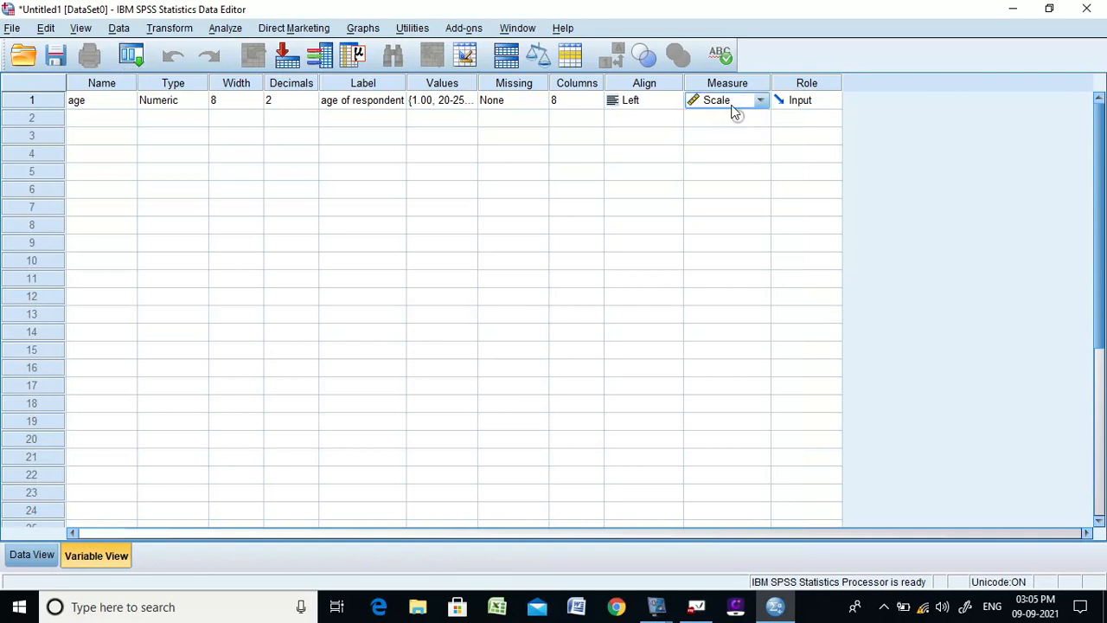
# - Look up the next demographic question on the whiteboard and create a variable named gender in row 2
pyautogui.click(111, 117)
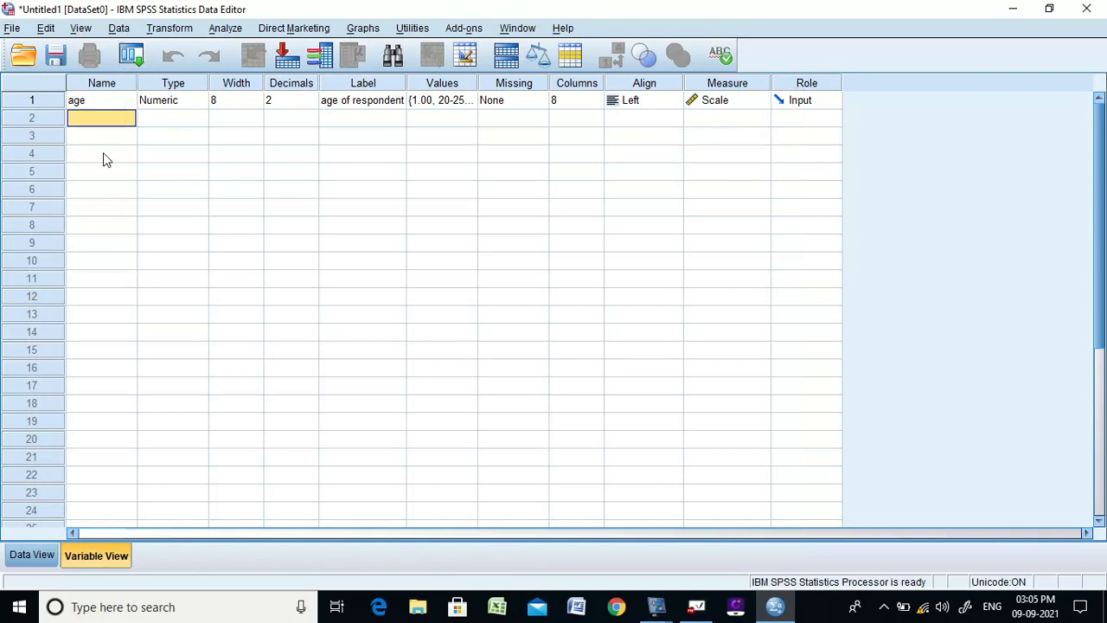
pyautogui.click(699, 609)
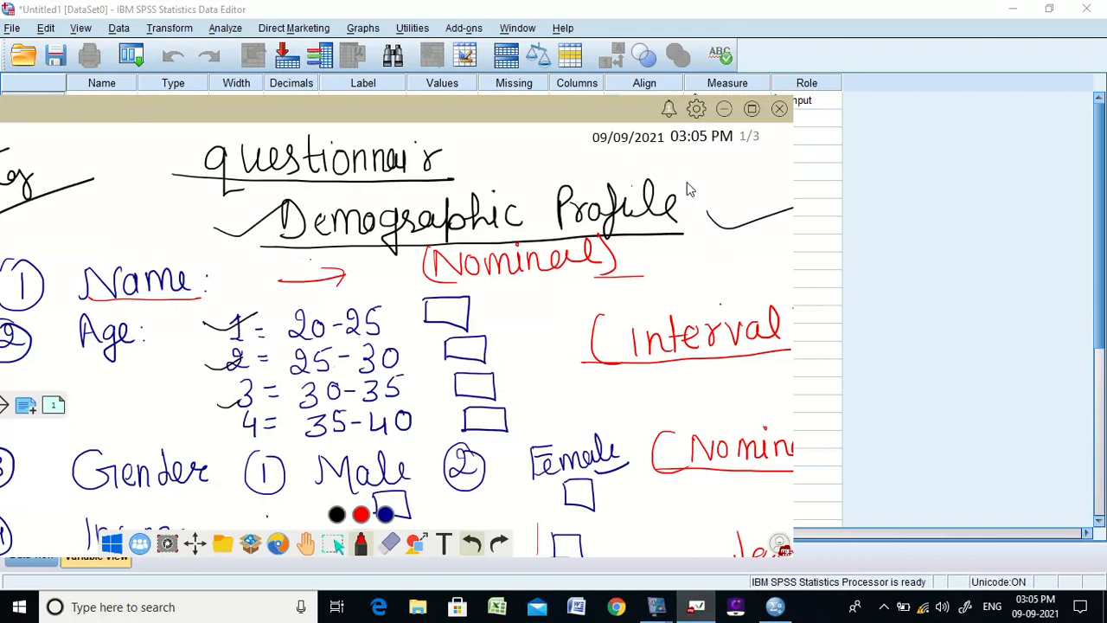
pyautogui.click(725, 110)
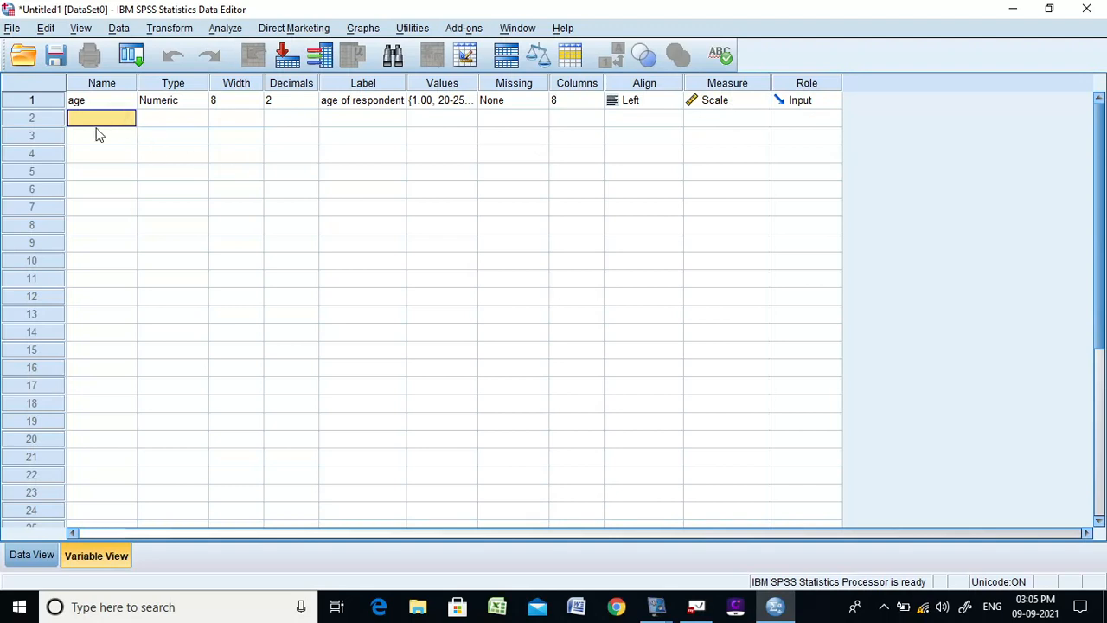
pyautogui.write('gr')
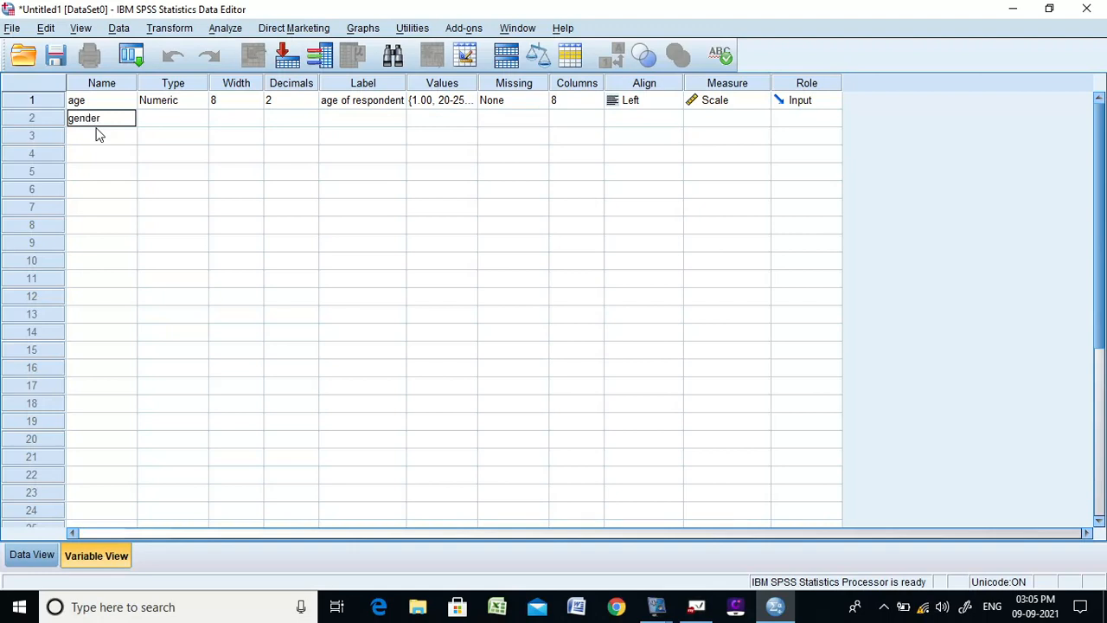
pyautogui.write('nder')
pyautogui.press('Return')
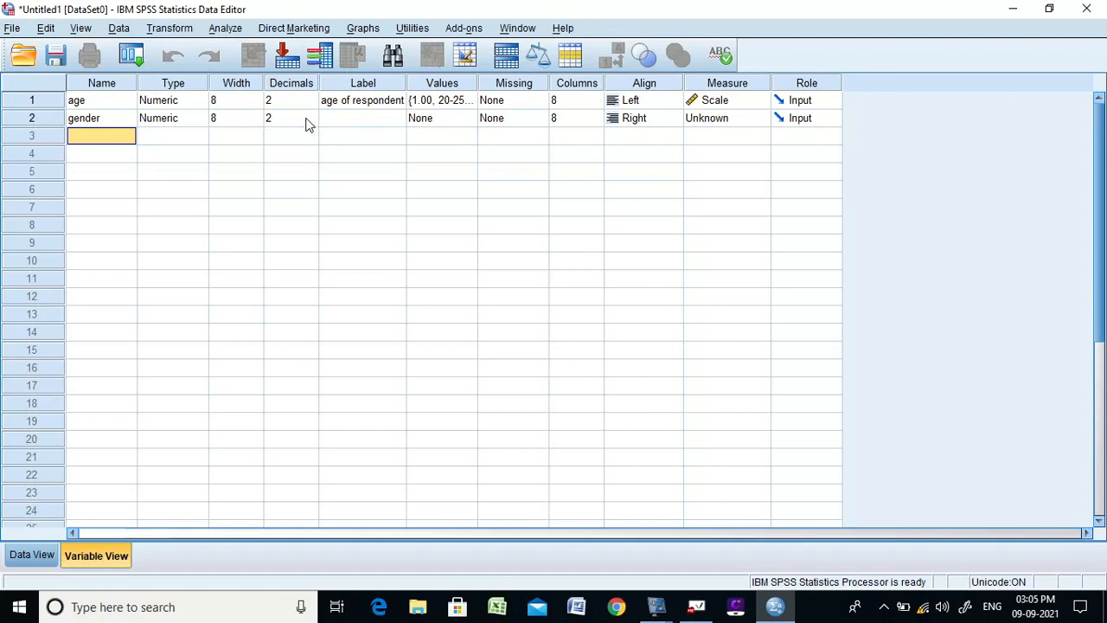
# - Enter a gender information label for the gender variable
pyautogui.click(364, 119)
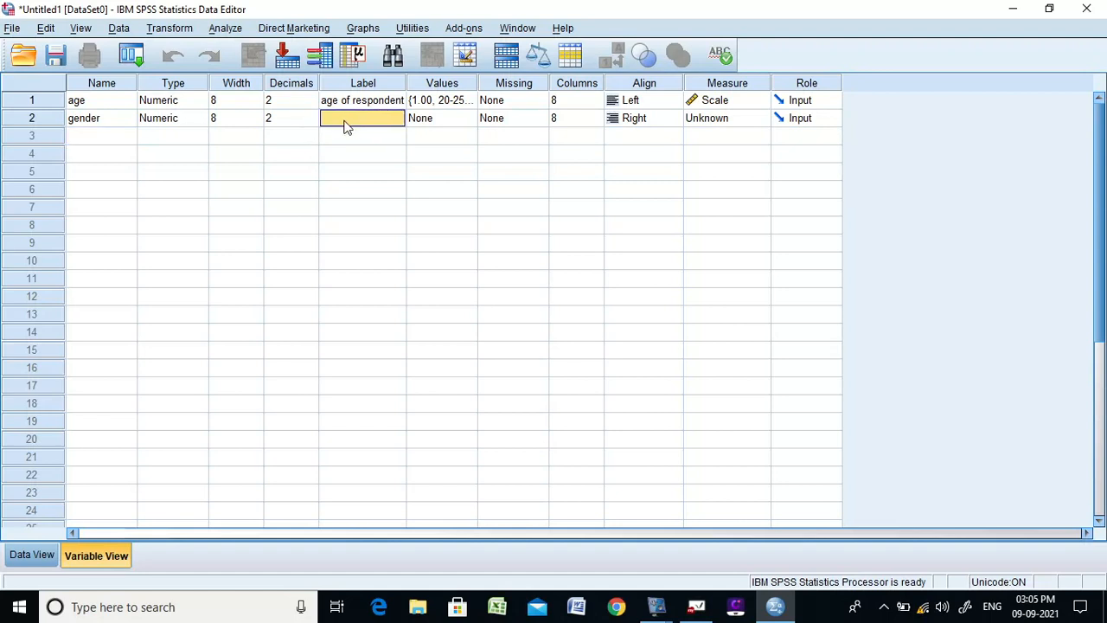
pyautogui.write('g')
pyautogui.write('nder informat...')
pyautogui.press('Return')
# - Define value labels for the gender variable: 1 = male and 2 = female
pyautogui.click(471, 121)
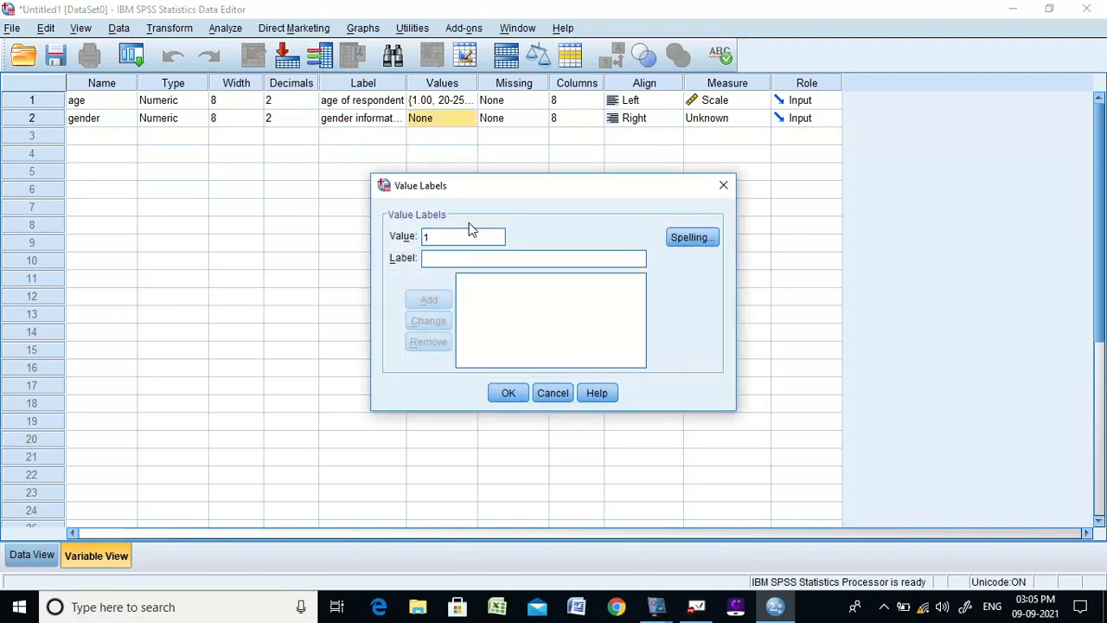
pyautogui.click(511, 261)
pyautogui.write('male')
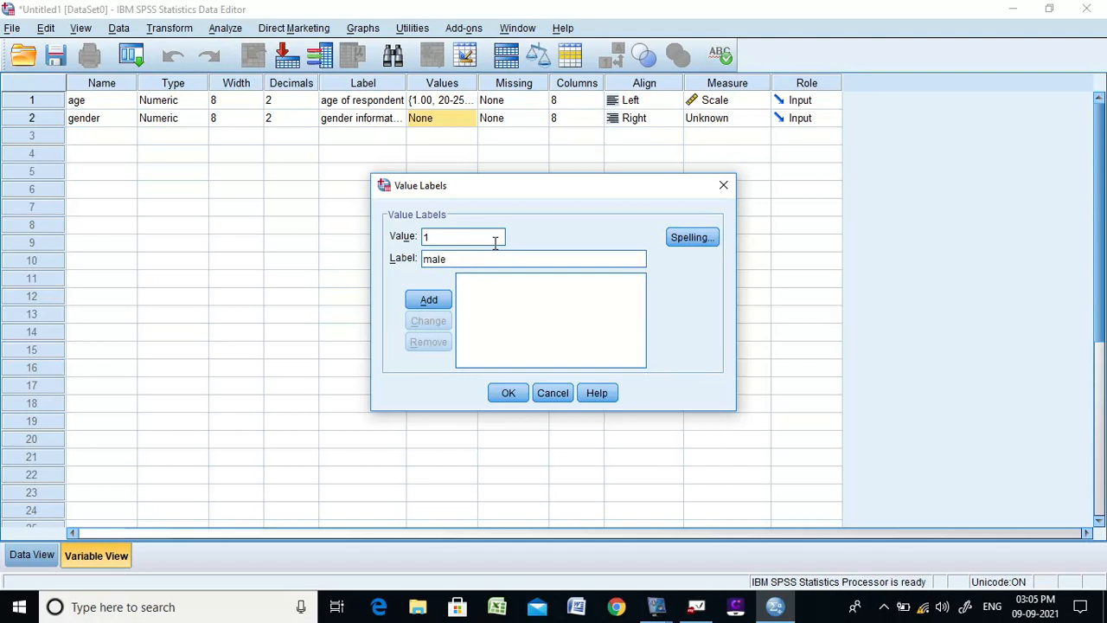
pyautogui.click(437, 303)
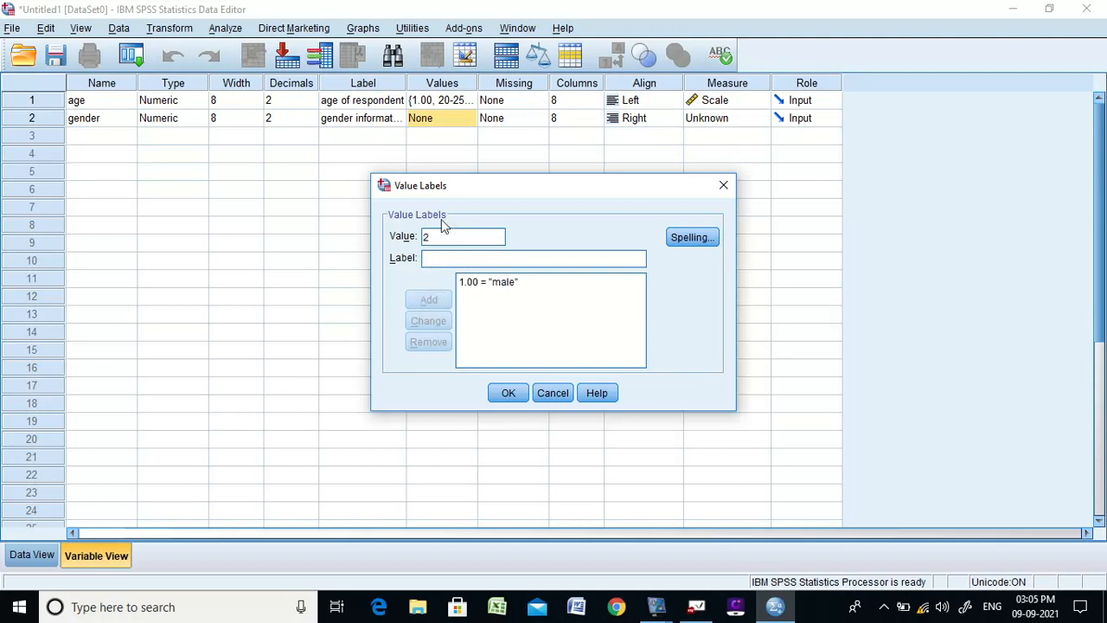
pyautogui.press('Tab')
pyautogui.write('f')
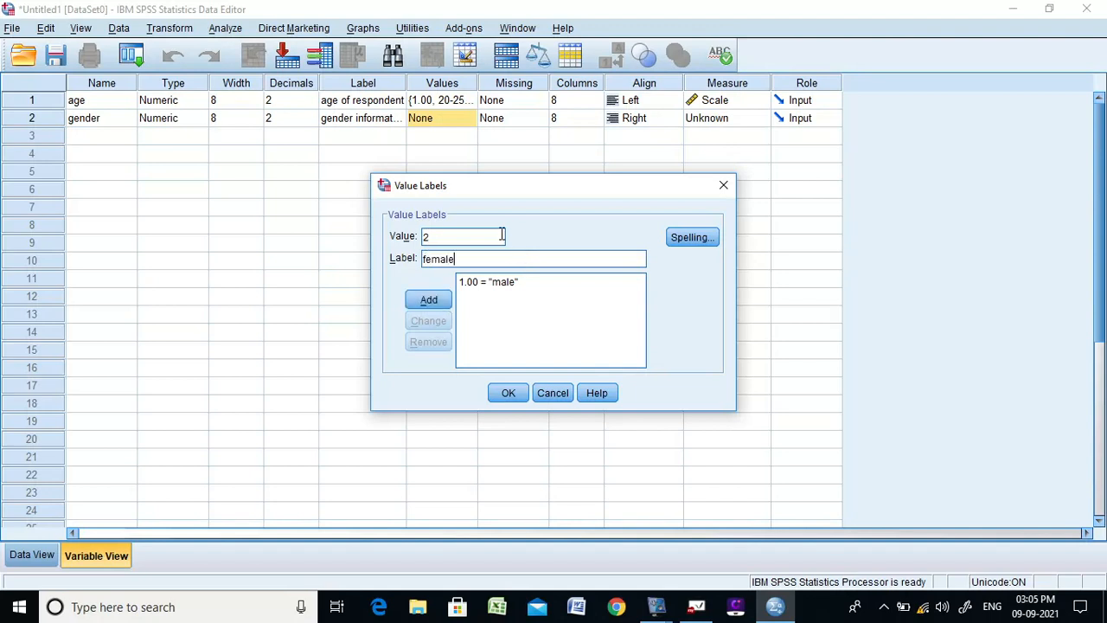
pyautogui.click(445, 303)
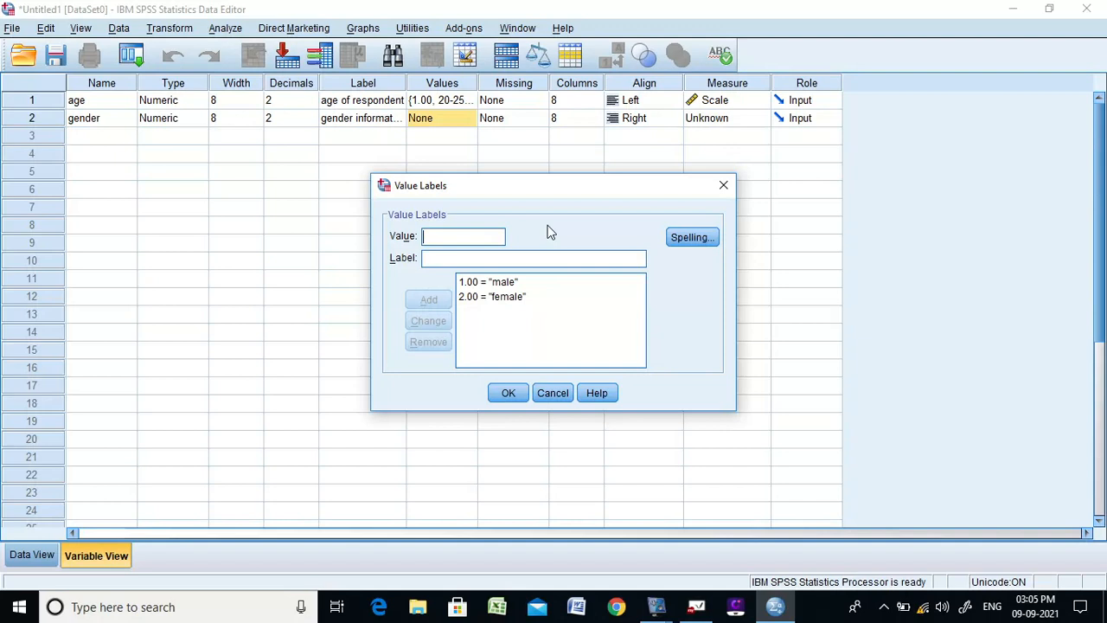
pyautogui.click(509, 396)
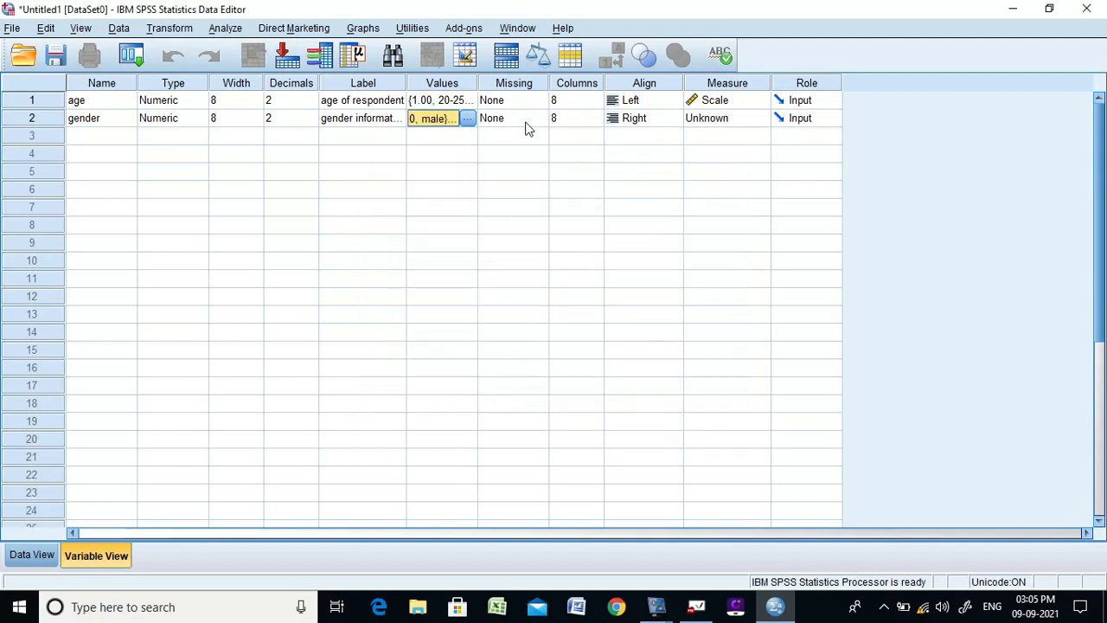
# - Set the gender variable's alignment to Left and its measurement level to Nominal
pyautogui.click(664, 121)
pyautogui.click(636, 136)
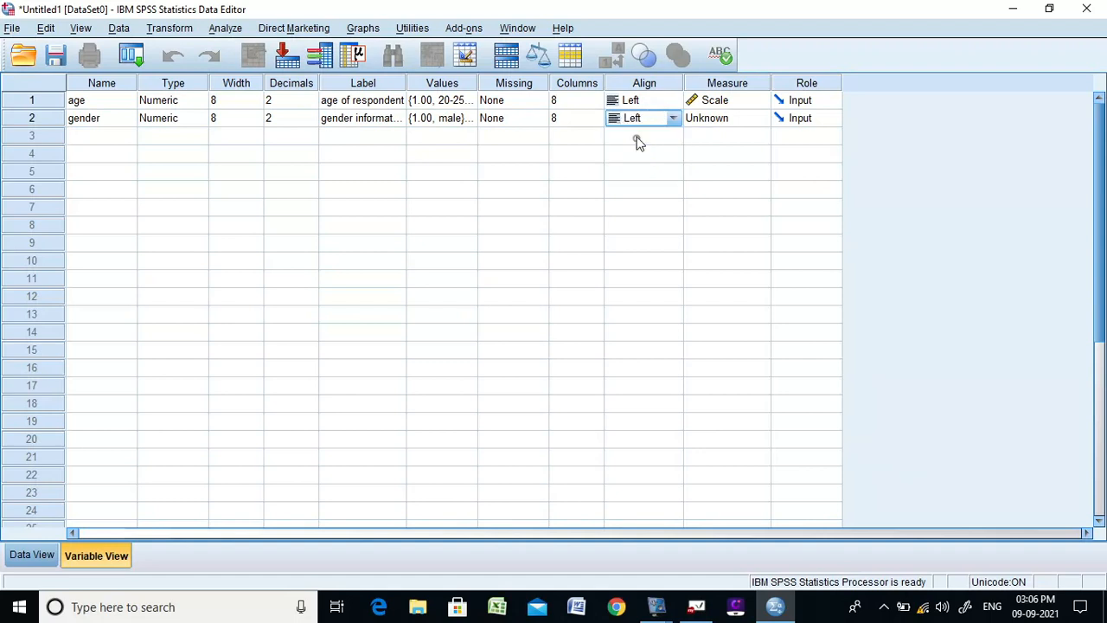
pyautogui.click(724, 121)
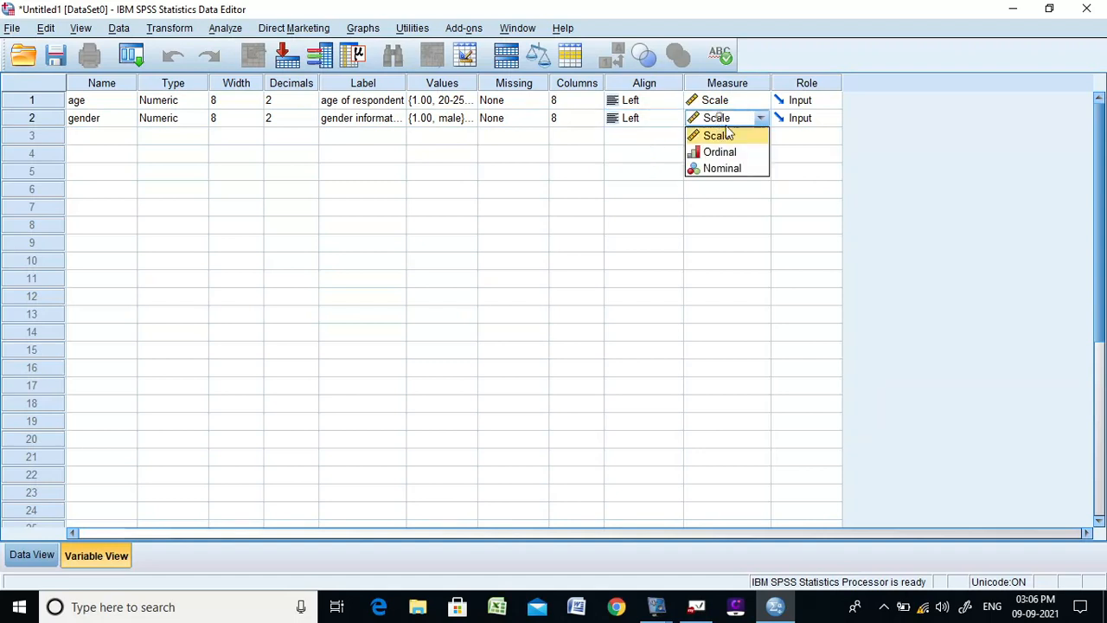
pyautogui.click(734, 168)
# - Switch to the whiteboard, enlarge its window to read the income question and its answer ranges, and return to SPSS
pyautogui.click(113, 135)
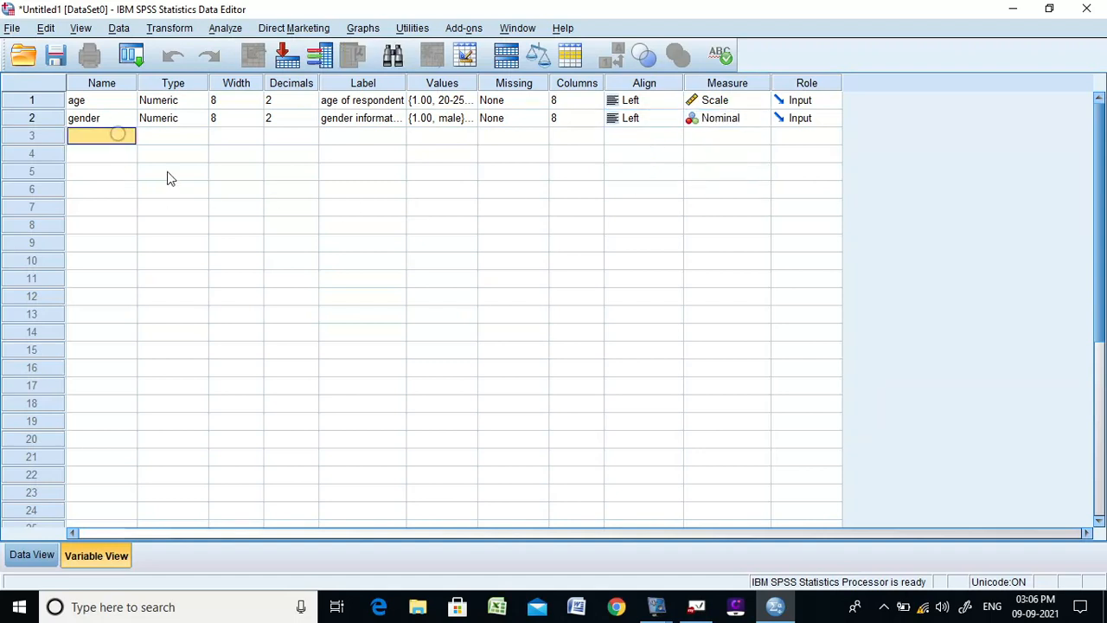
pyautogui.click(696, 607)
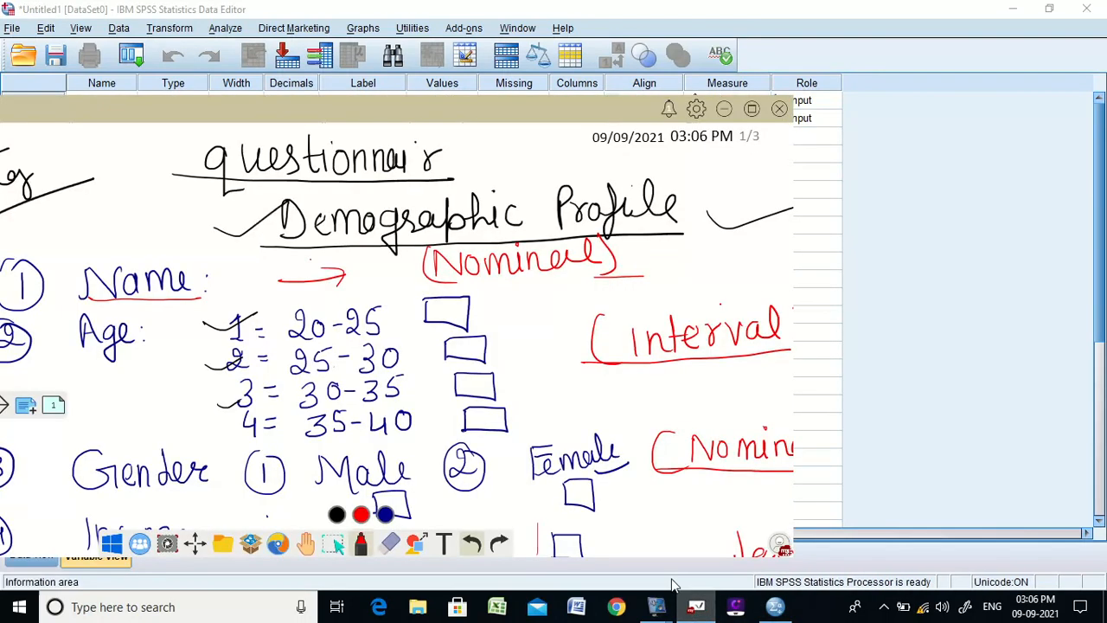
pyautogui.moveTo(710, 471); pyautogui.dragTo(708, 353)
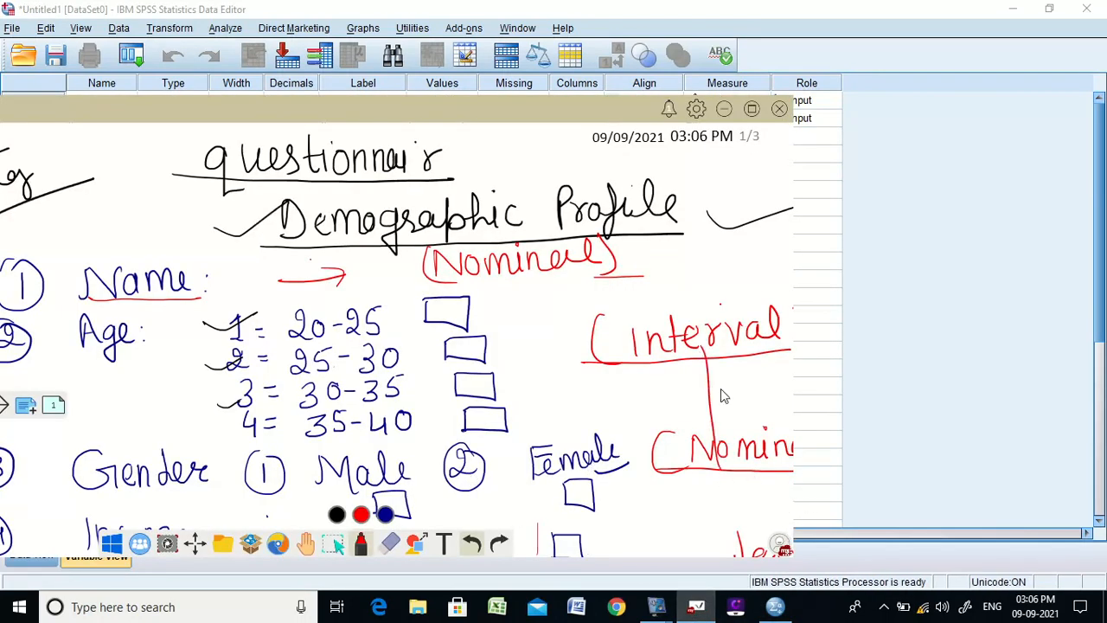
pyautogui.moveTo(792, 558); pyautogui.dragTo(899, 594)
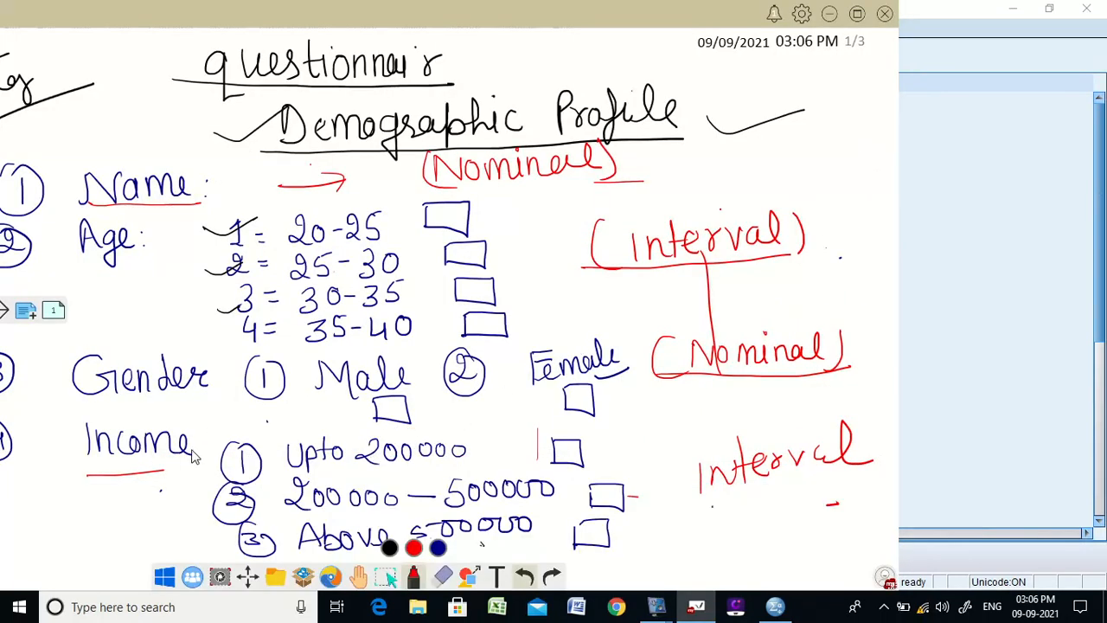
pyautogui.click(775, 606)
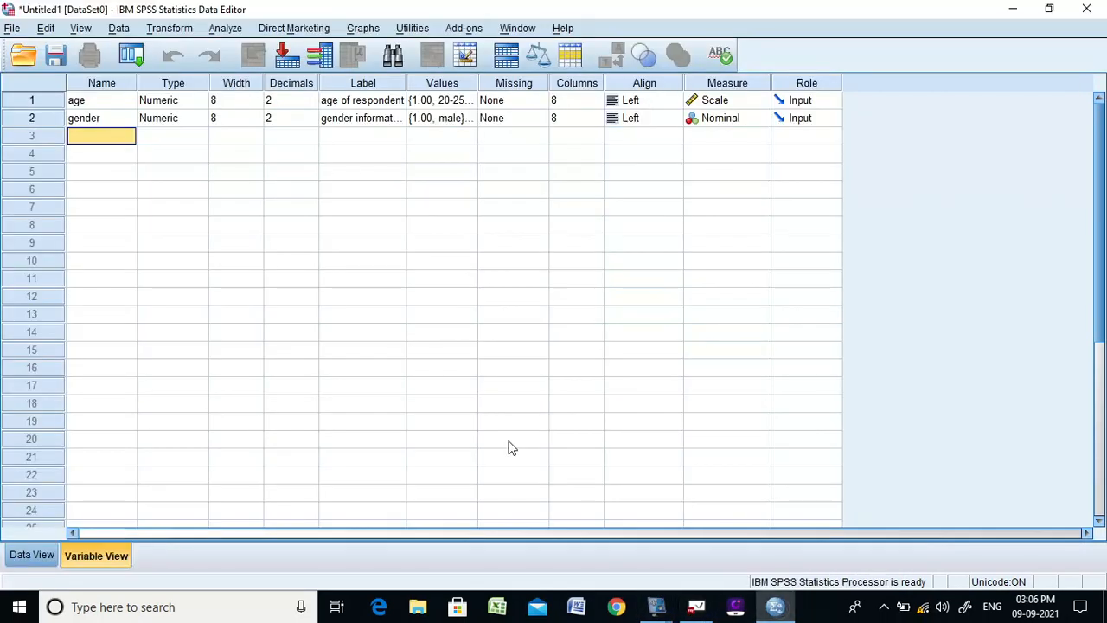
# - Create a variable named income in row 3 and give it the label income information
pyautogui.doubleClick(102, 131)
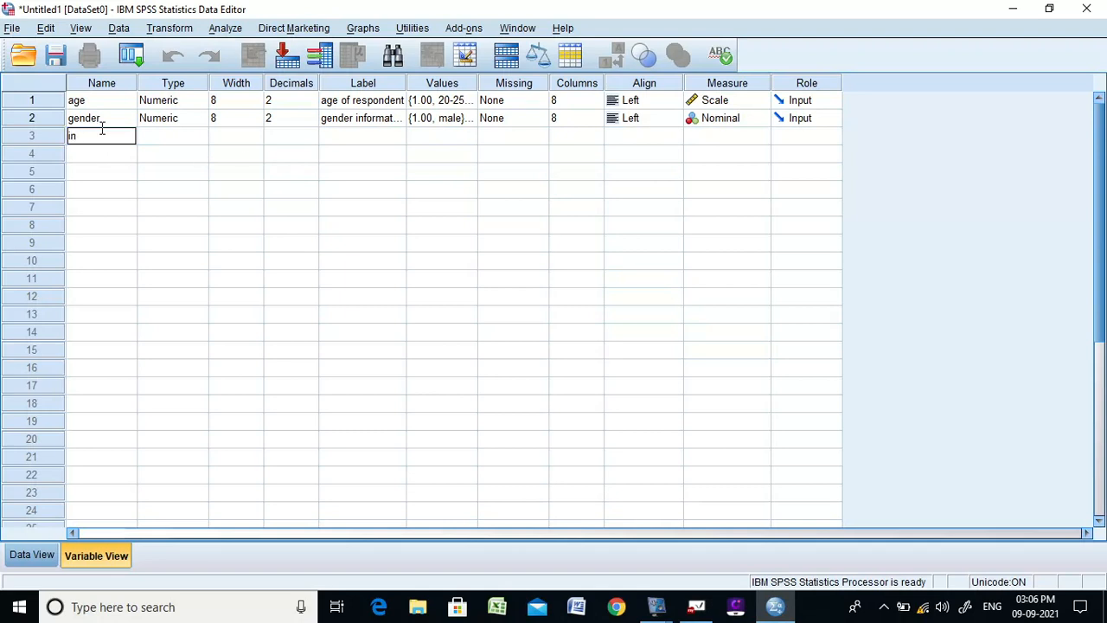
pyautogui.write('income')
pyautogui.press('Return')
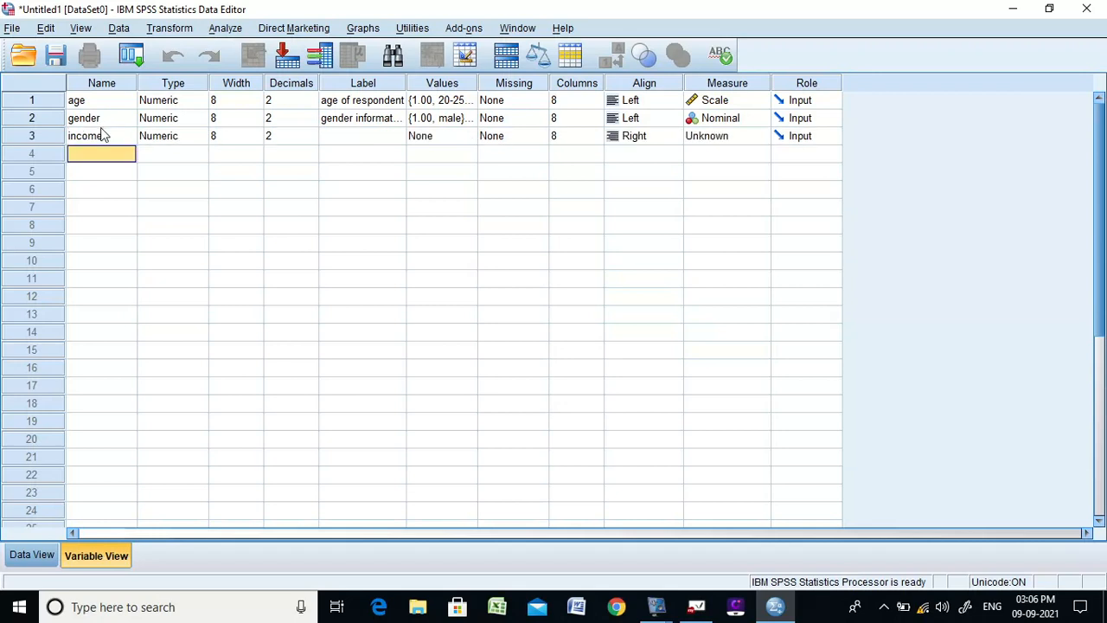
pyautogui.click(360, 134)
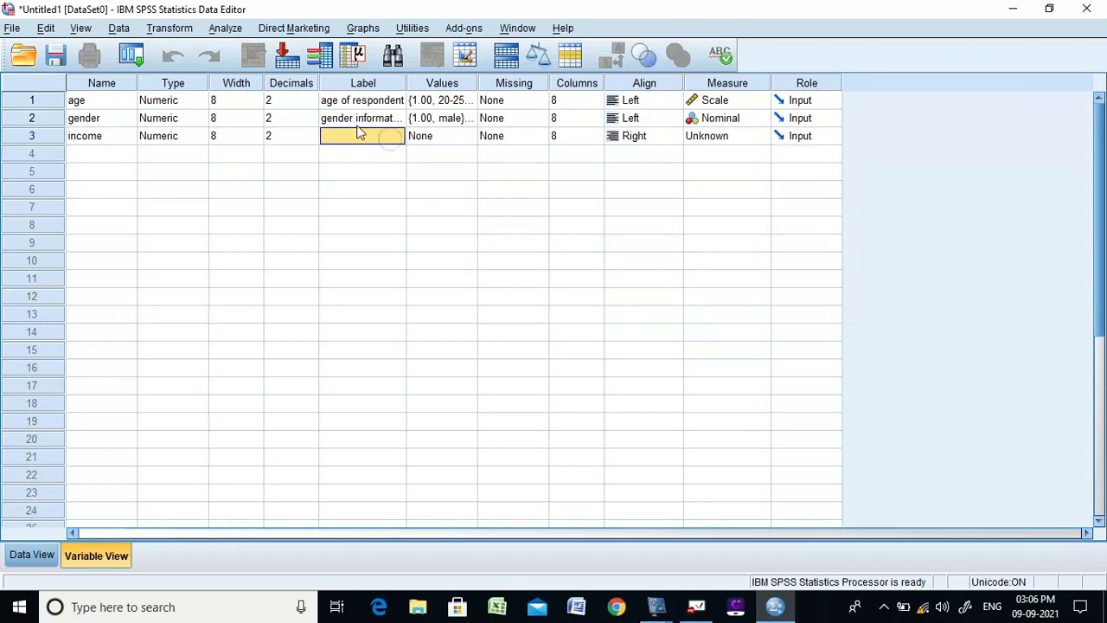
pyautogui.write('information')
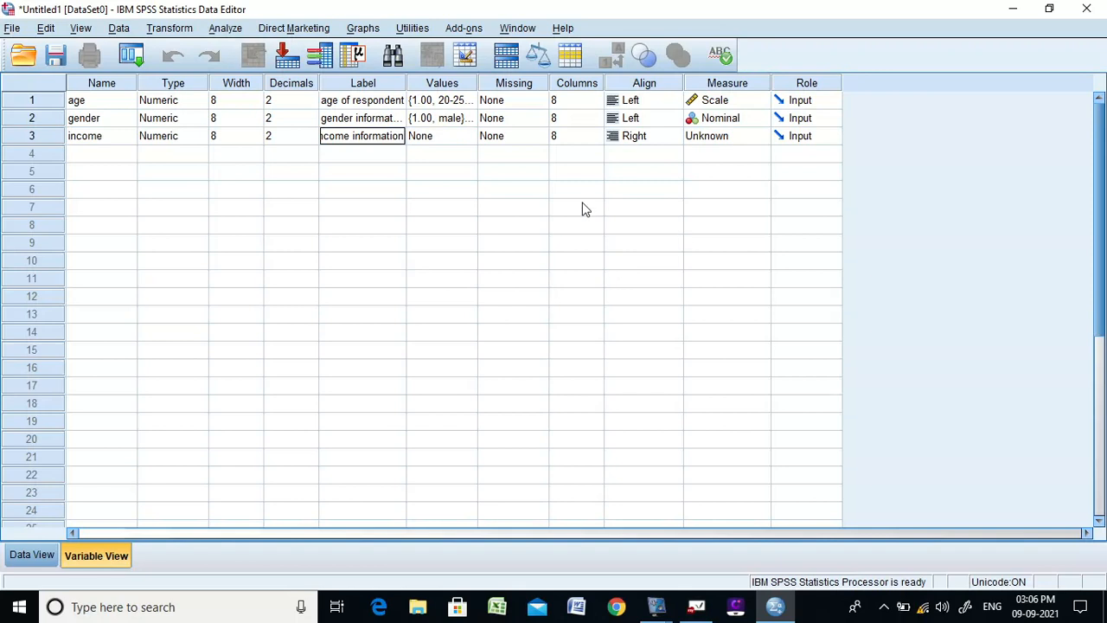
# - Add the value label 1 = upto 200000 to the income variable
pyautogui.doubleClick(472, 140)
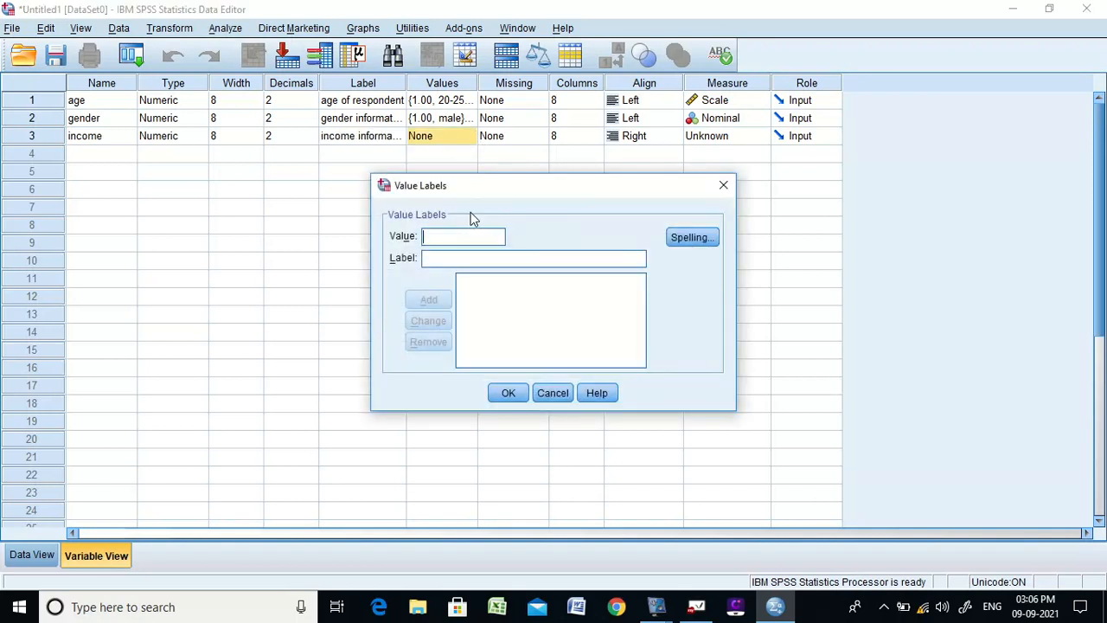
pyautogui.write('1')
pyautogui.click(595, 254)
pyautogui.write('upt')
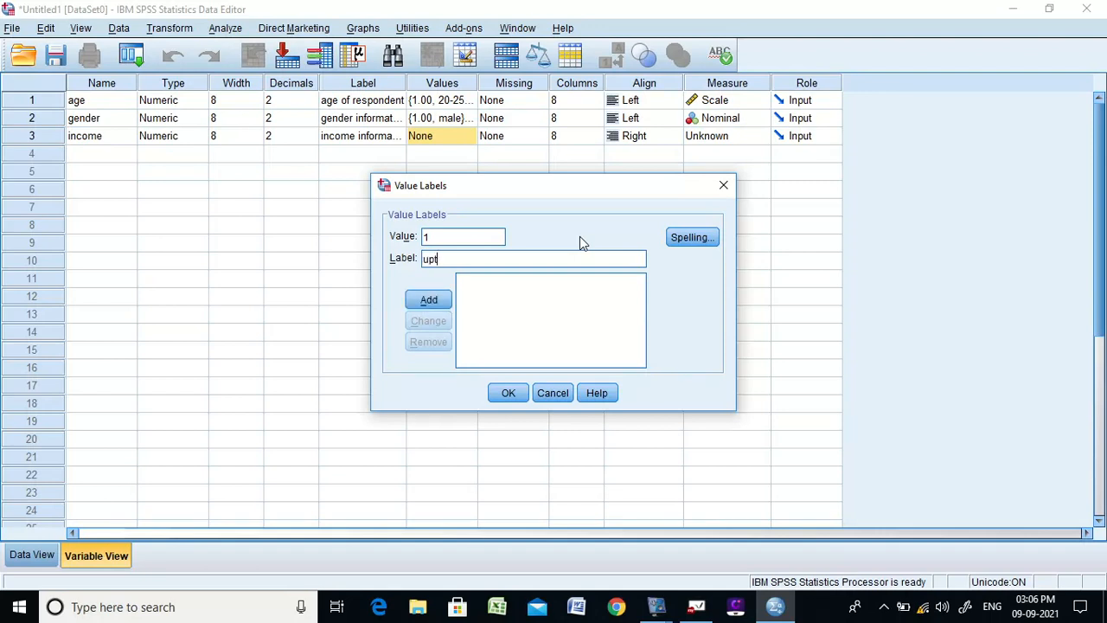
pyautogui.write('o 200000')
pyautogui.click(430, 300)
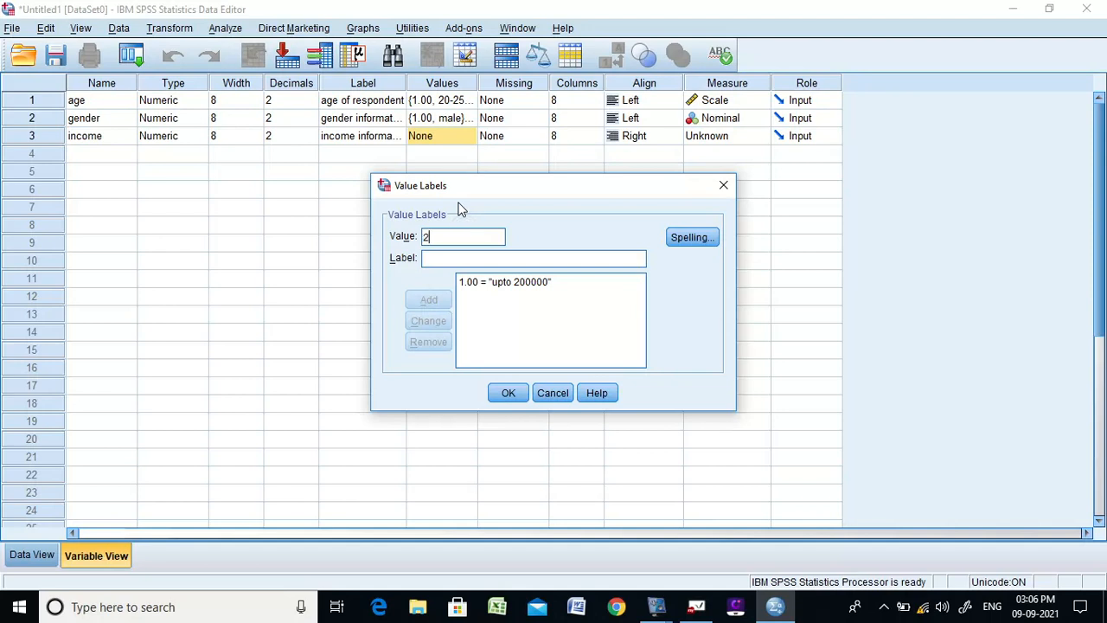
pyautogui.click(495, 259)
pyautogui.write('200000-500000')
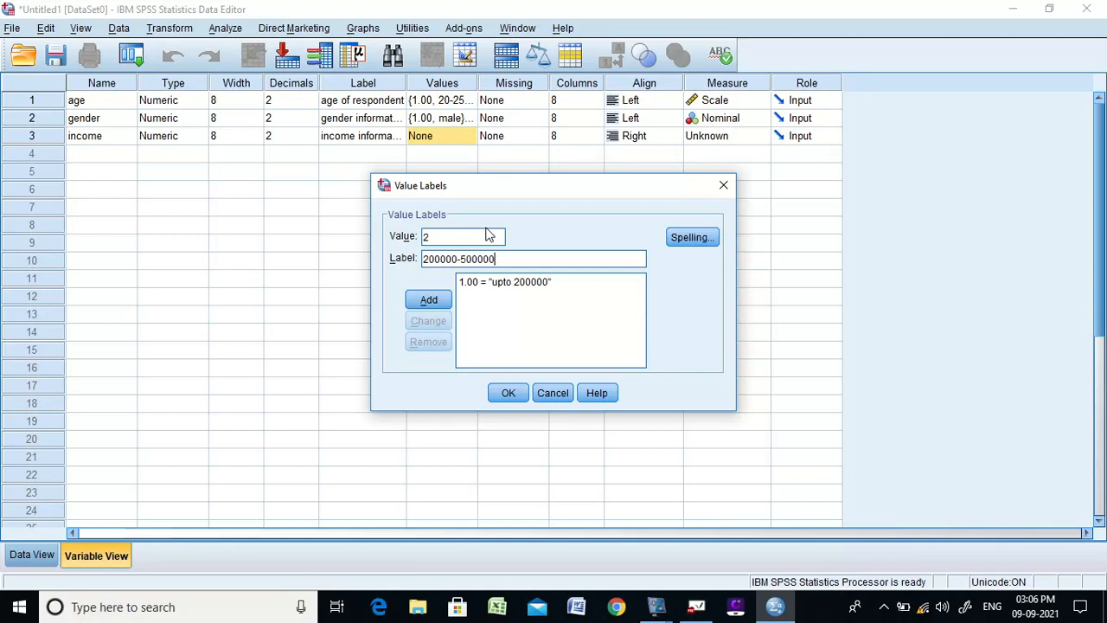
pyautogui.click(437, 303)
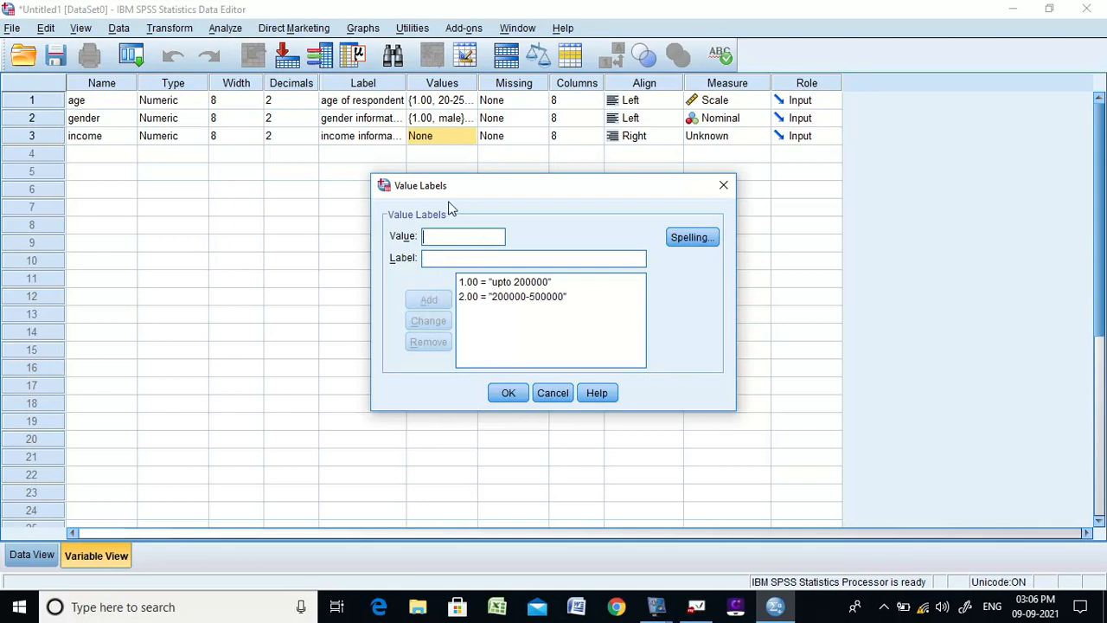
pyautogui.press('Tab')
pyautogui.write('ab')
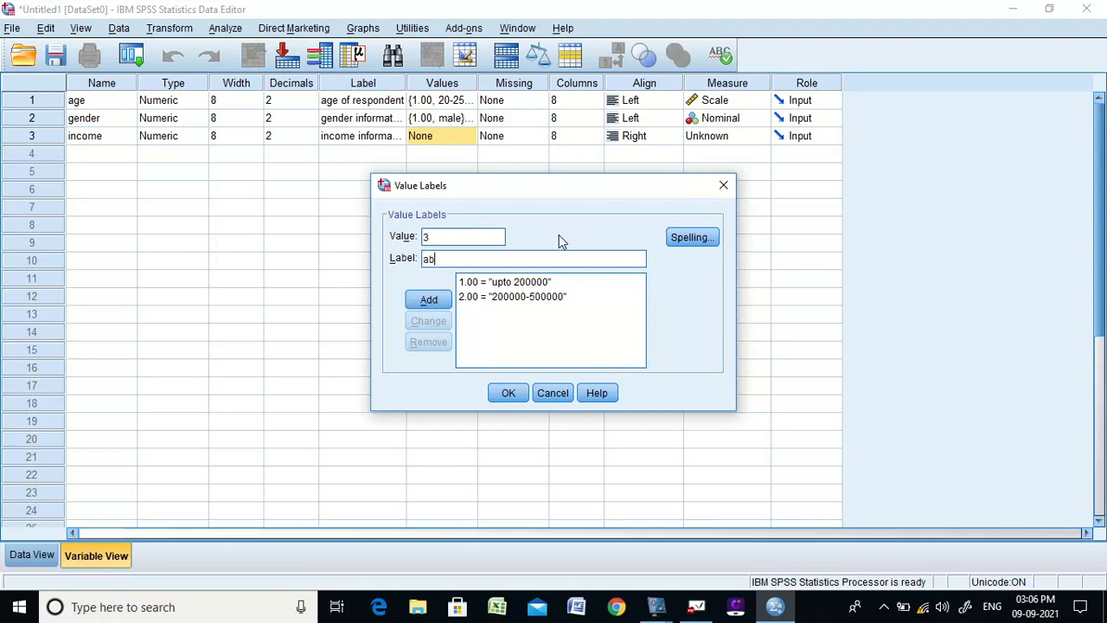
pyautogui.write('ove 500000')
pyautogui.click(437, 303)
pyautogui.click(509, 393)
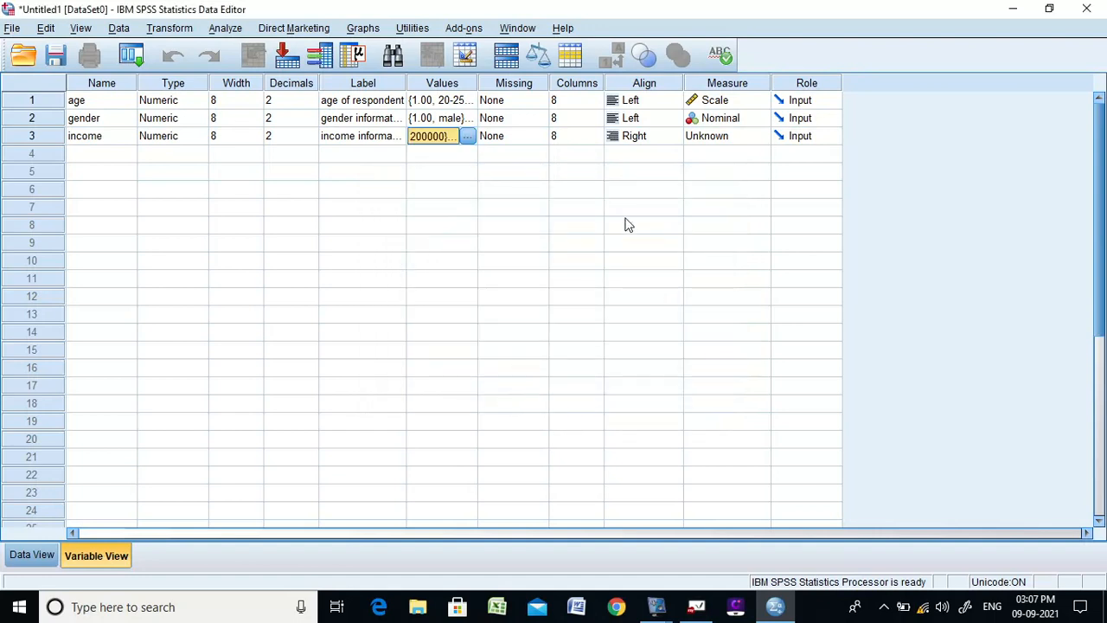
# - Set the income variable's alignment to Left and its measurement level to Scale
pyautogui.click(655, 136)
pyautogui.click(633, 153)
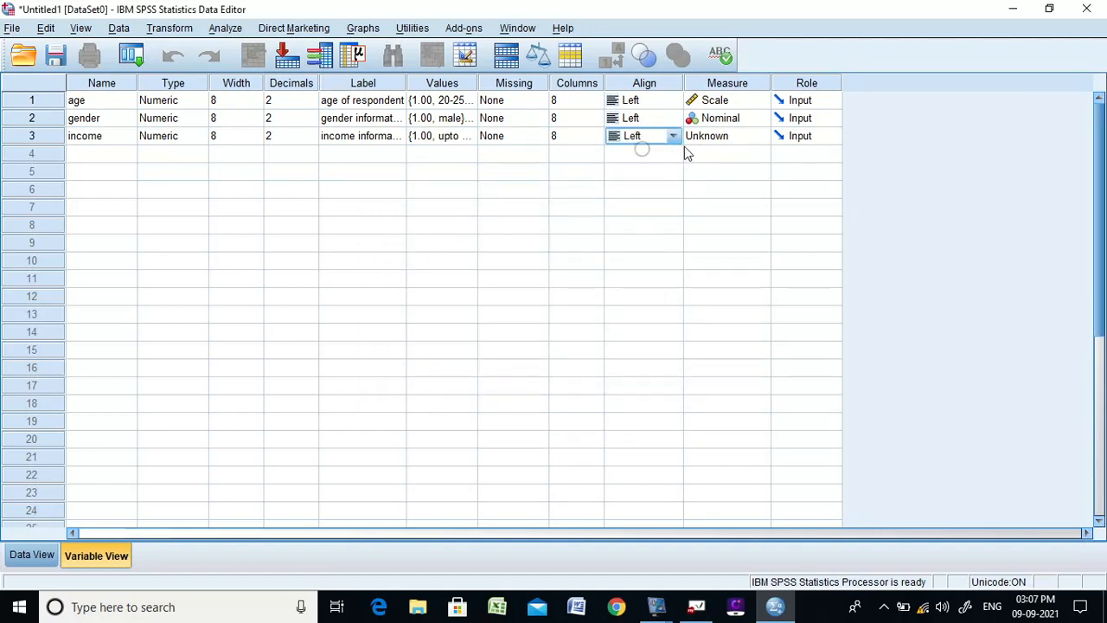
pyautogui.click(730, 140)
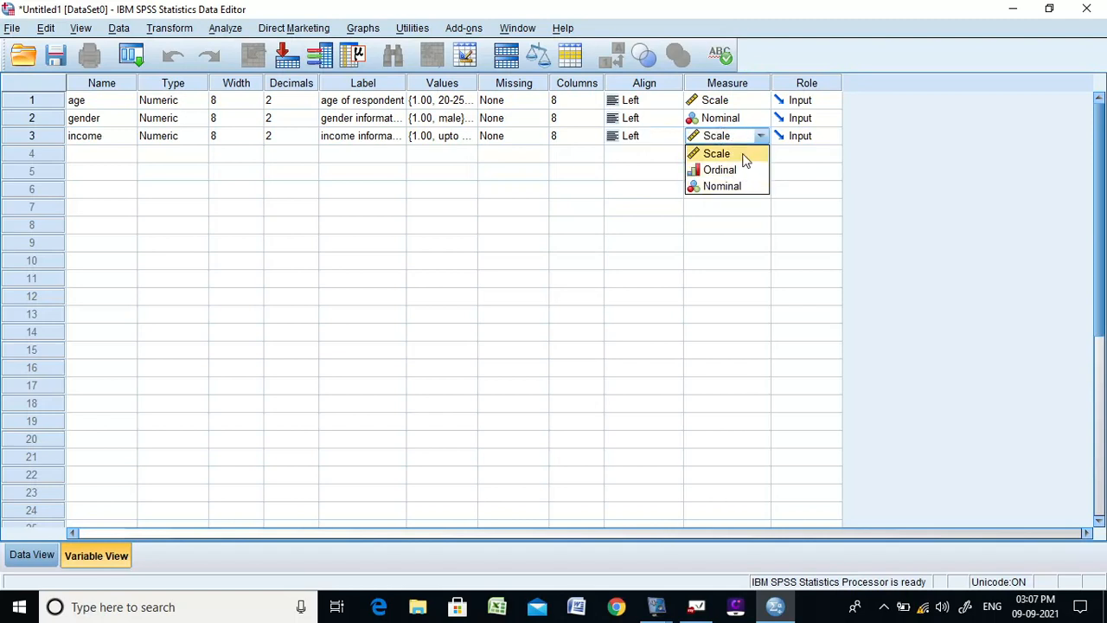
pyautogui.click(742, 155)
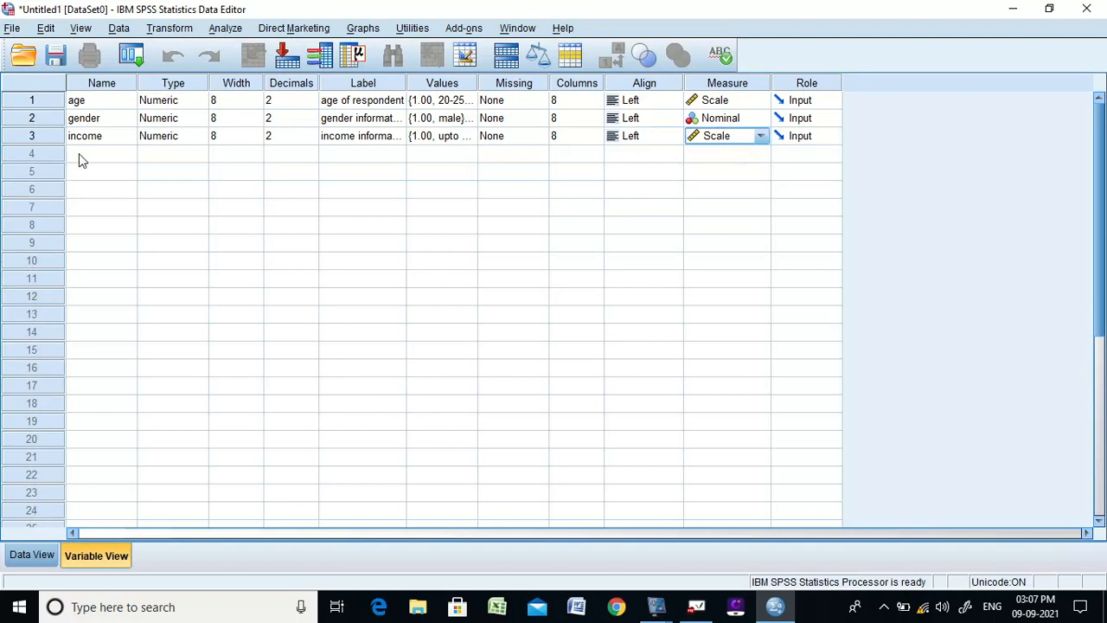
# - Look up the online shopping question on page 3 of the whiteboard and create a variable named onlineshopping in row 4 in SPSS
pyautogui.click(703, 613)
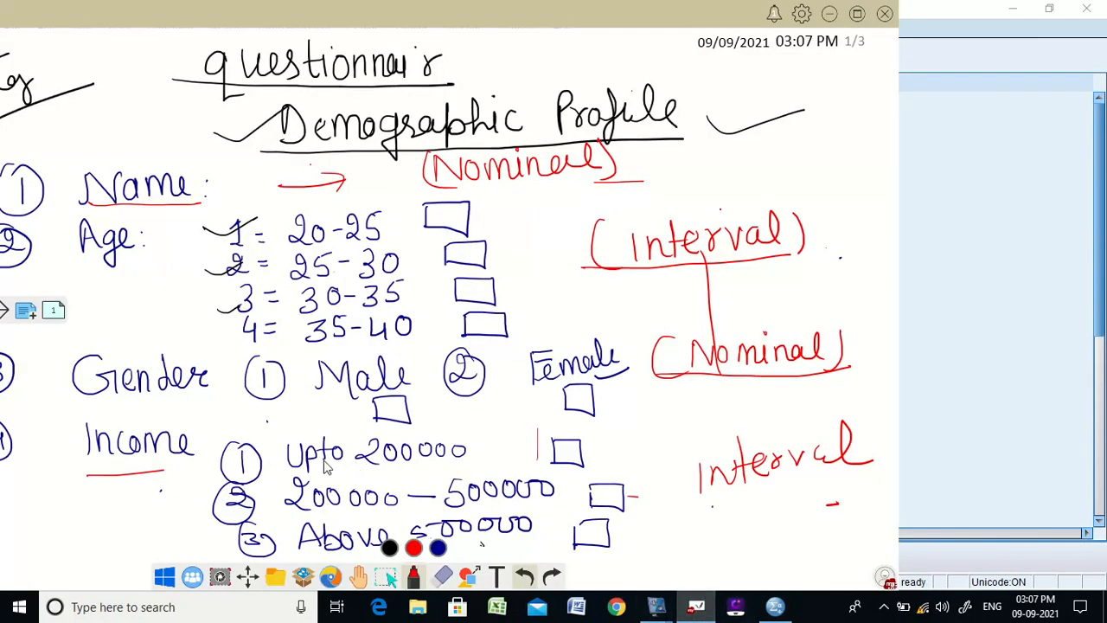
pyautogui.click(54, 310)
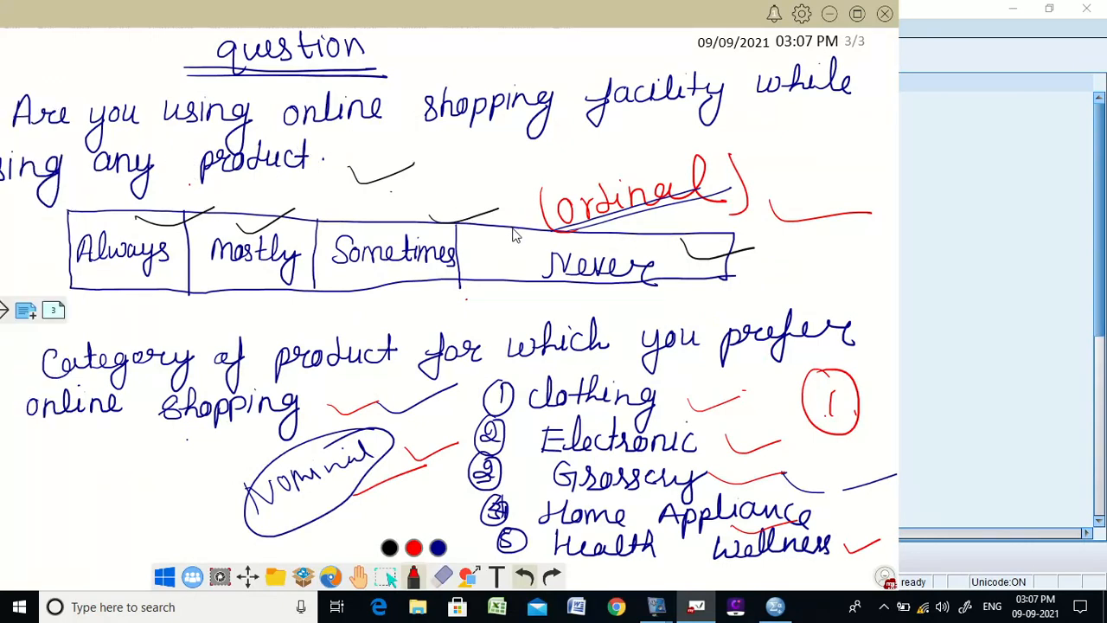
pyautogui.click(774, 606)
pyautogui.click(120, 152)
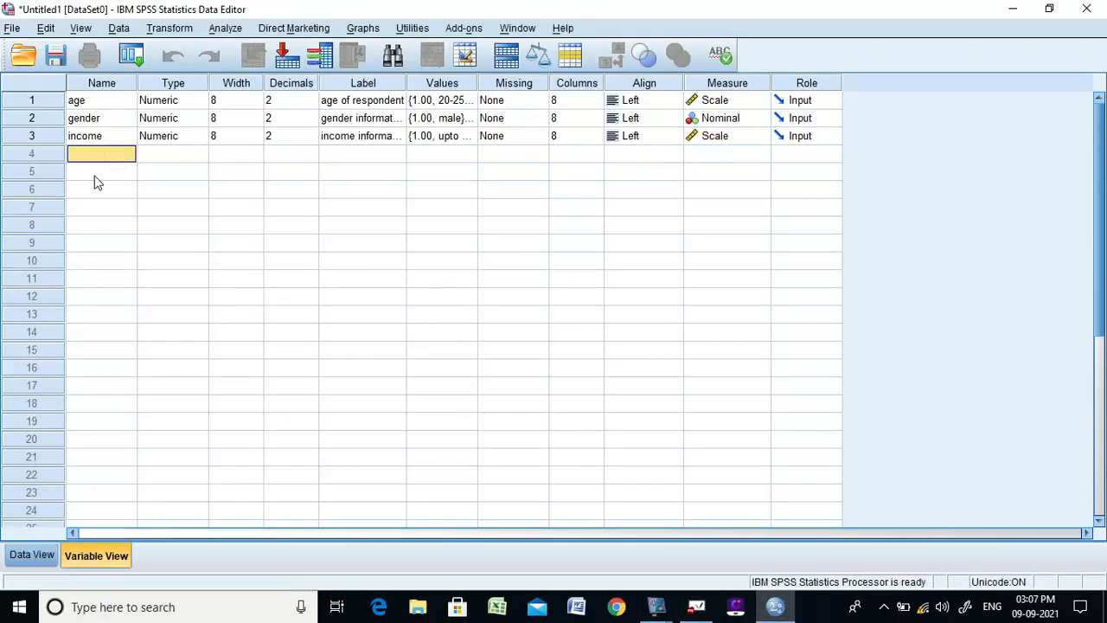
pyautogui.write('online')
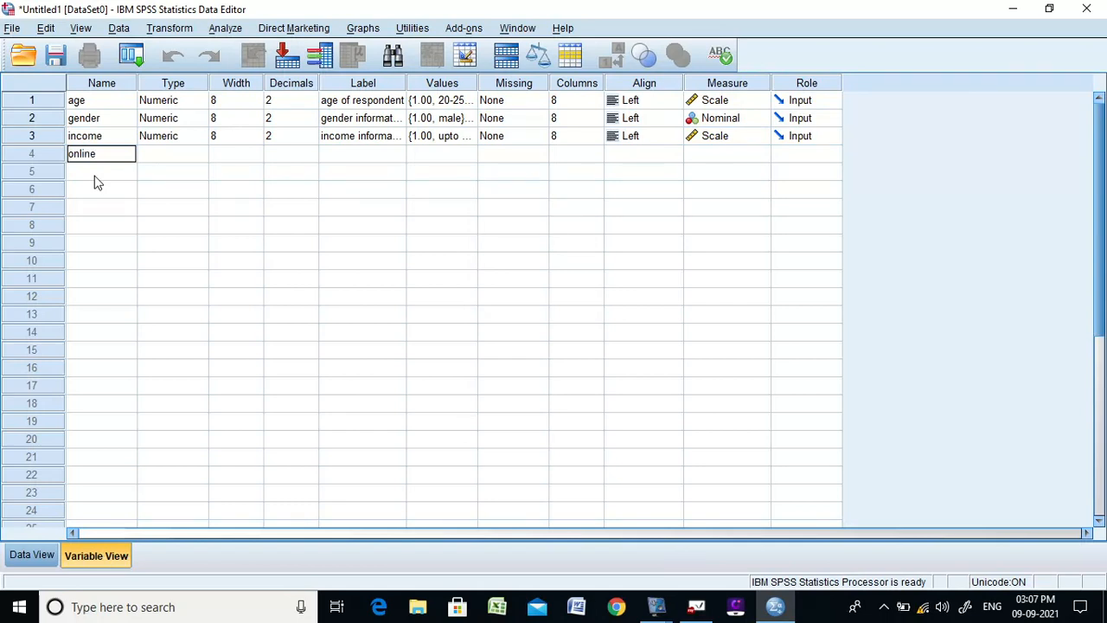
pyautogui.write('shopping')
pyautogui.press('Return')
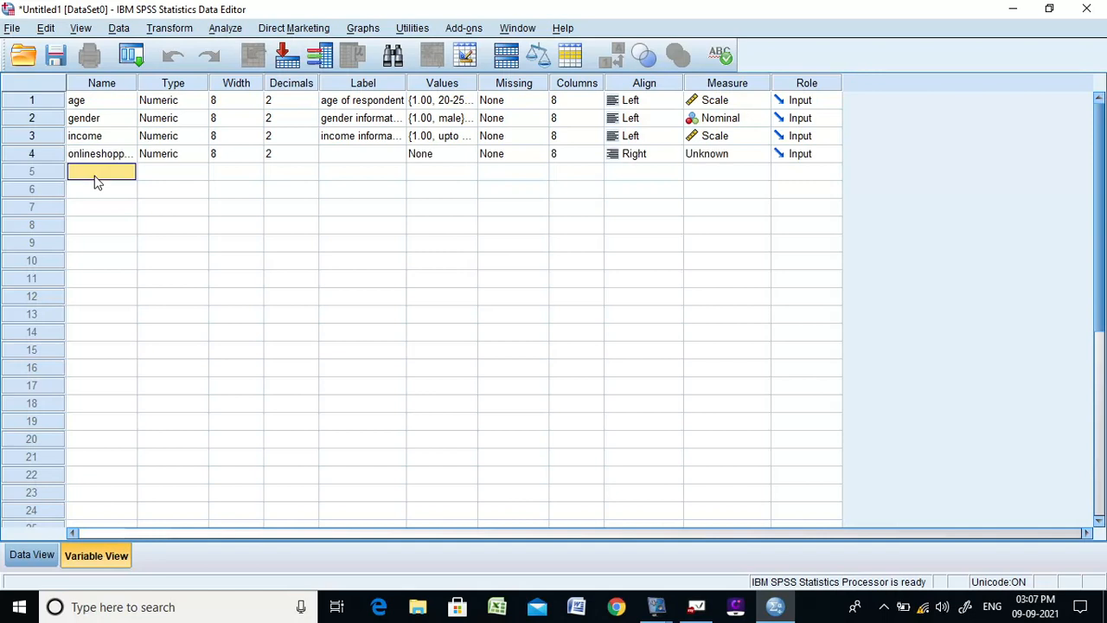
# - Enter the label online shopping information for the variable in row 4
pyautogui.click(385, 154)
pyautogui.write('online shoppin')
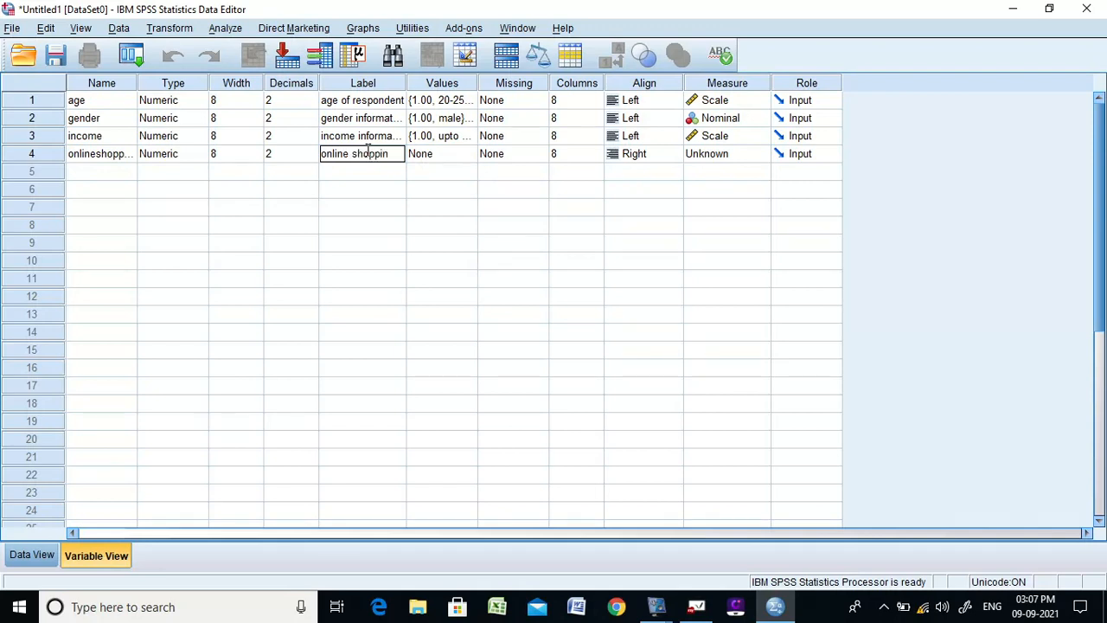
pyautogui.write('g in')
pyautogui.write('forma')
pyautogui.write('tio')
pyautogui.write('n')
# - Open the onlineshopping value labels and write the circled codes 1 Never, 2 Sometimes, 3 Mostly and 4 Always on the whiteboard
pyautogui.click(472, 154)
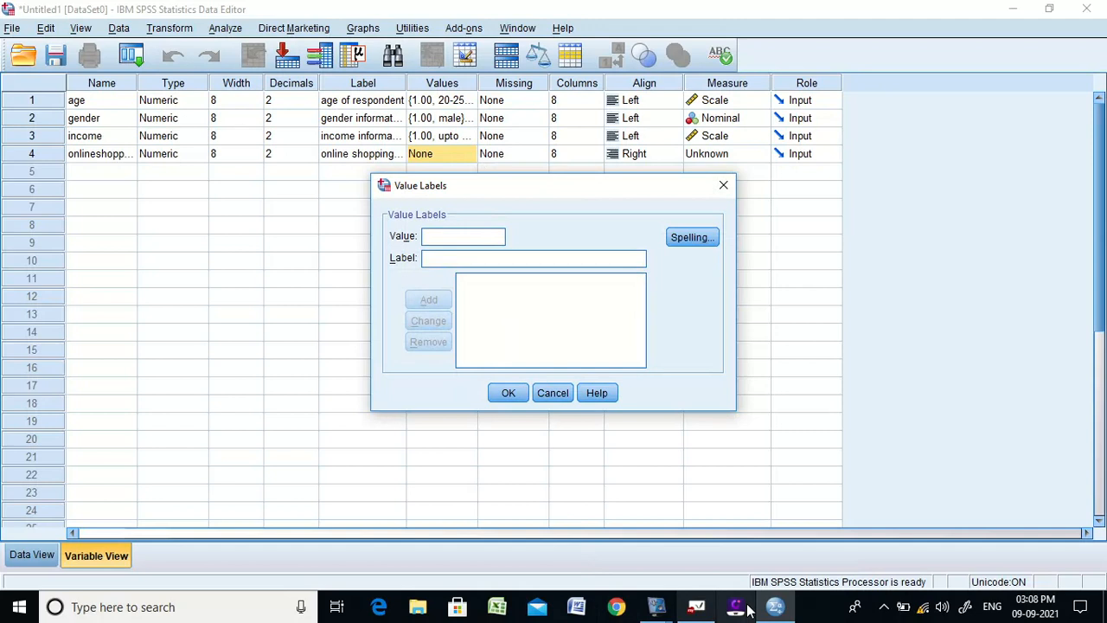
pyautogui.click(692, 610)
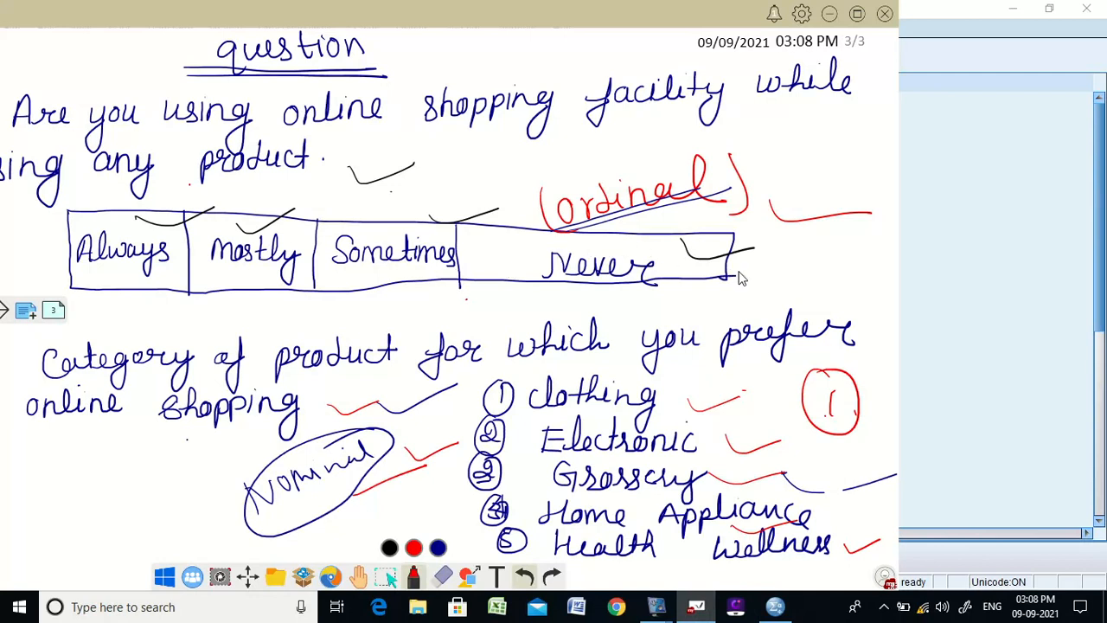
pyautogui.moveTo(739, 279); pyautogui.dragTo(737, 258)
pyautogui.moveTo(396, 280)
pyautogui.mouseDown()
pyautogui.moveTo(405, 304)
pyautogui.moveTo(381, 275)
pyautogui.mouseUp()
pyautogui.moveTo(391, 331); pyautogui.dragTo(386, 275)
pyautogui.moveTo(256, 296); pyautogui.dragTo(251, 324)
pyautogui.moveTo(262, 275); pyautogui.dragTo(222, 292)
pyautogui.moveTo(125, 292); pyautogui.dragTo(130, 325)
pyautogui.moveTo(145, 272); pyautogui.dragTo(130, 275)
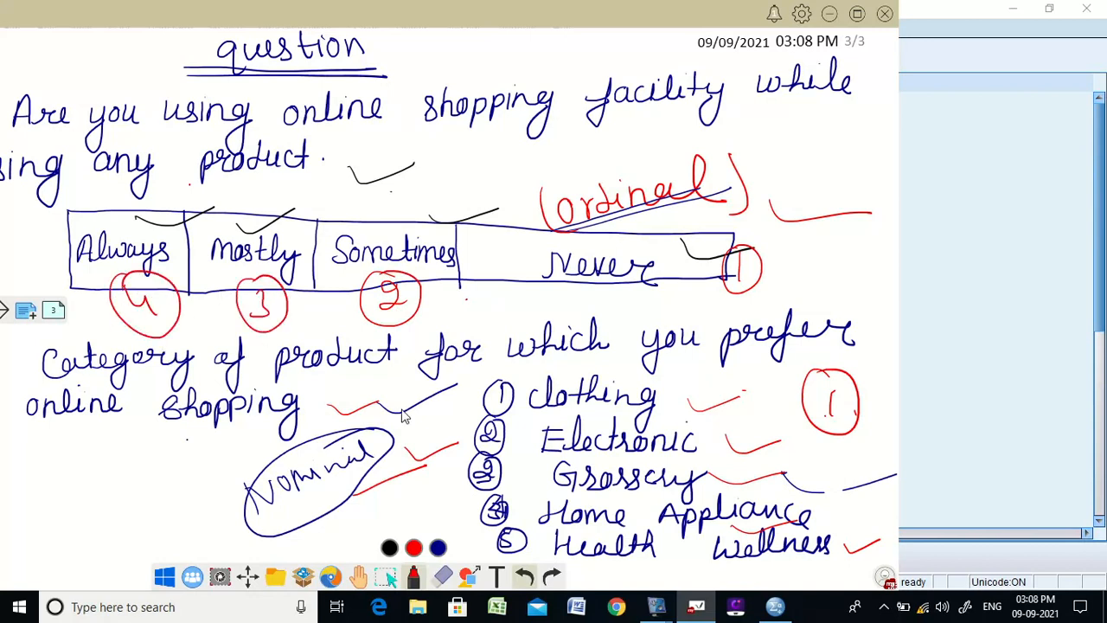
# - In SPSS, add the onlineshopping value labels 1 = never and 2 = sometime, following the whiteboard codes
pyautogui.click(764, 608)
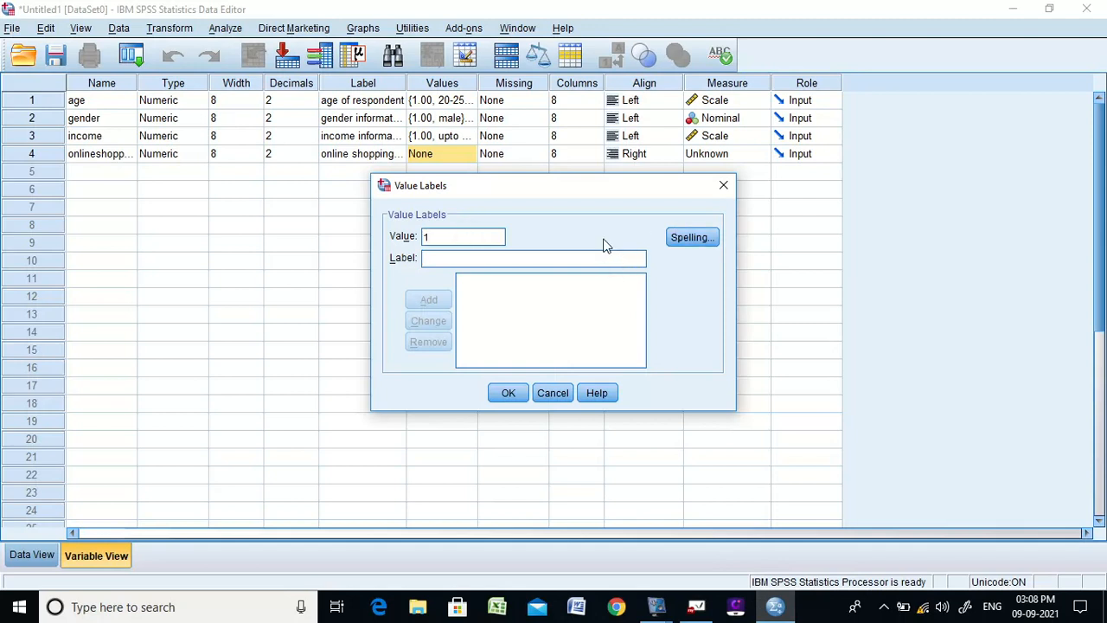
pyautogui.write('never')
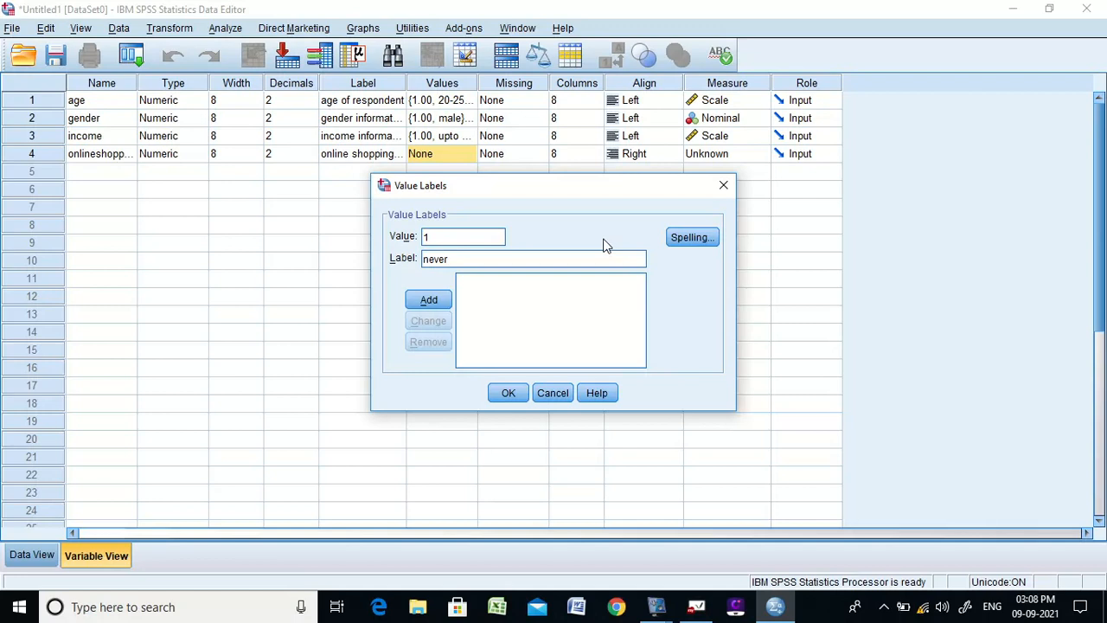
pyautogui.click(427, 298)
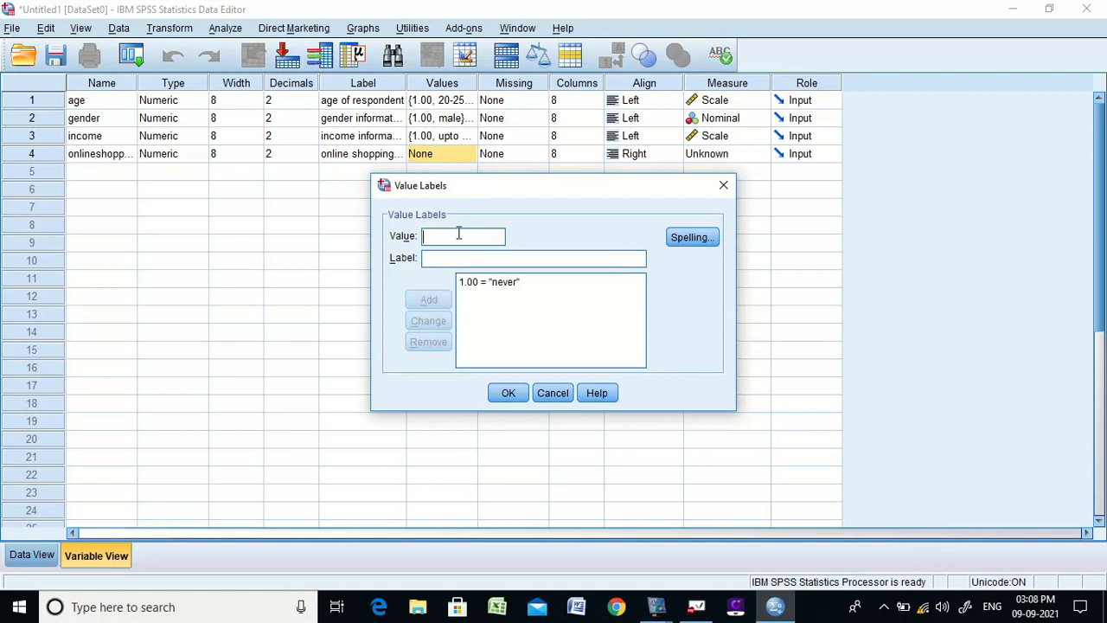
pyautogui.click(700, 610)
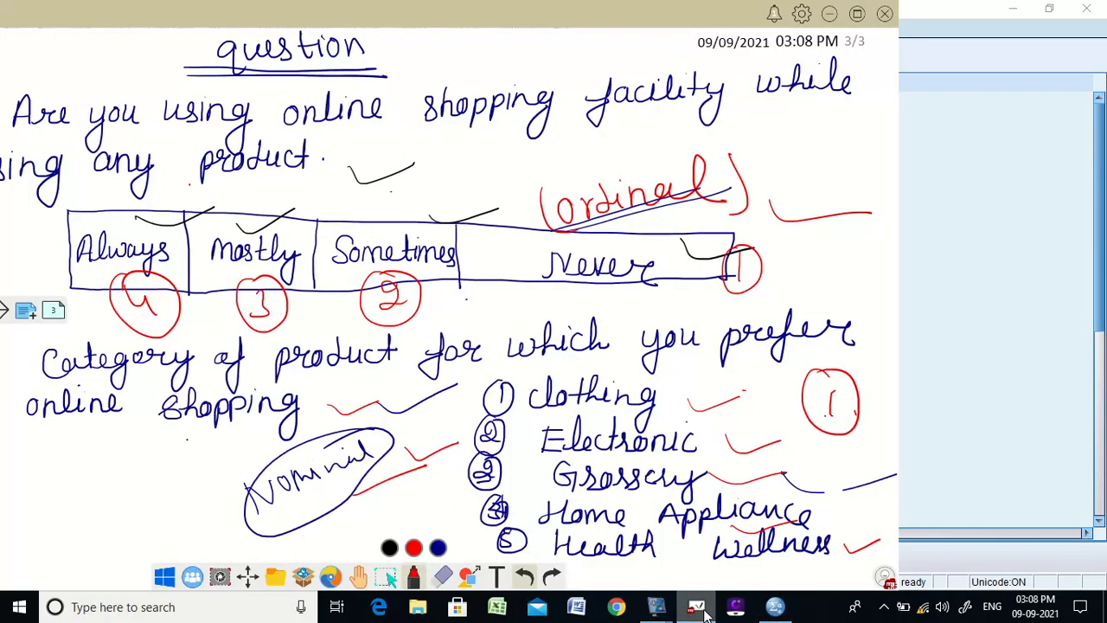
pyautogui.click(775, 607)
pyautogui.click(482, 259)
pyautogui.write('o')
pyautogui.press('BackSpace')
pyautogui.write('sometime')
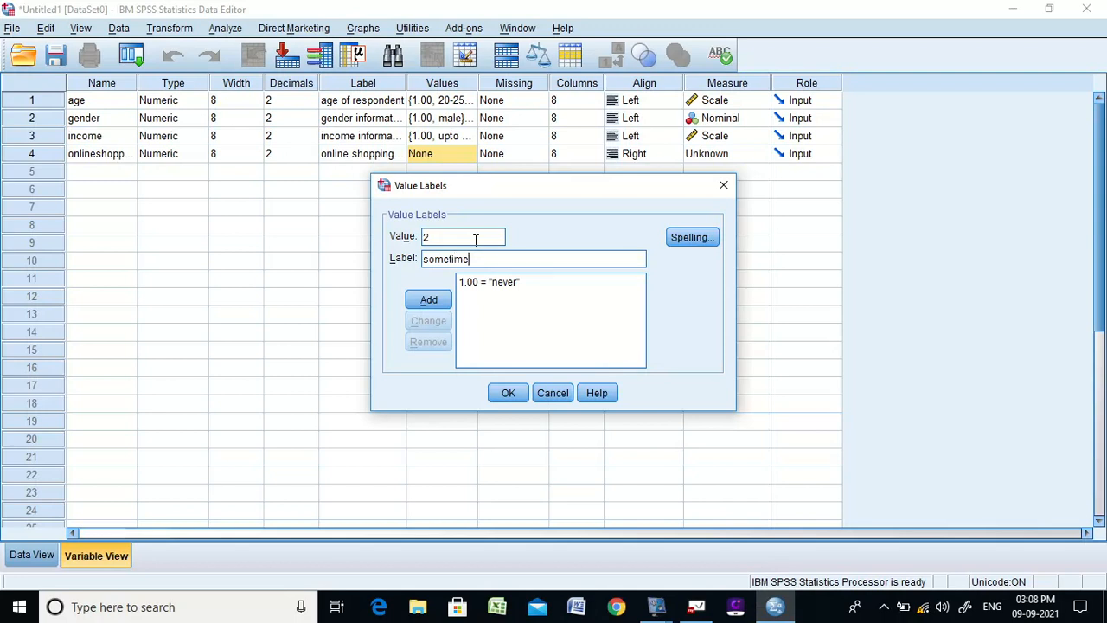
pyautogui.click(438, 303)
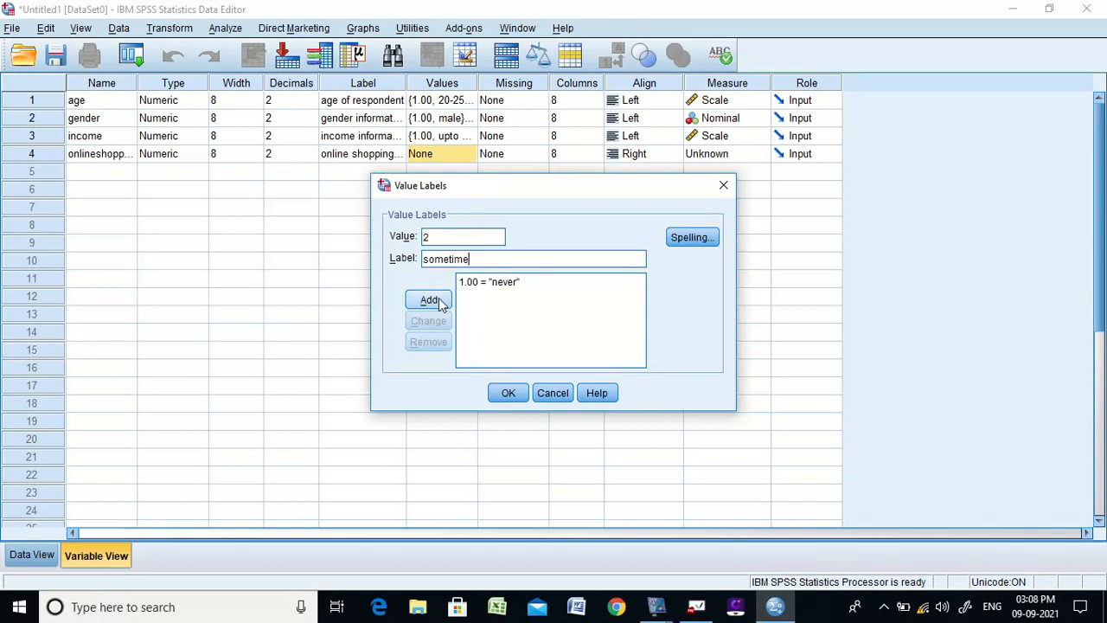
# - Complete the onlineshopping value labels with 3 = mostly and 4 = always, and set the variable's measurement level to Ordinal
pyautogui.write('3')
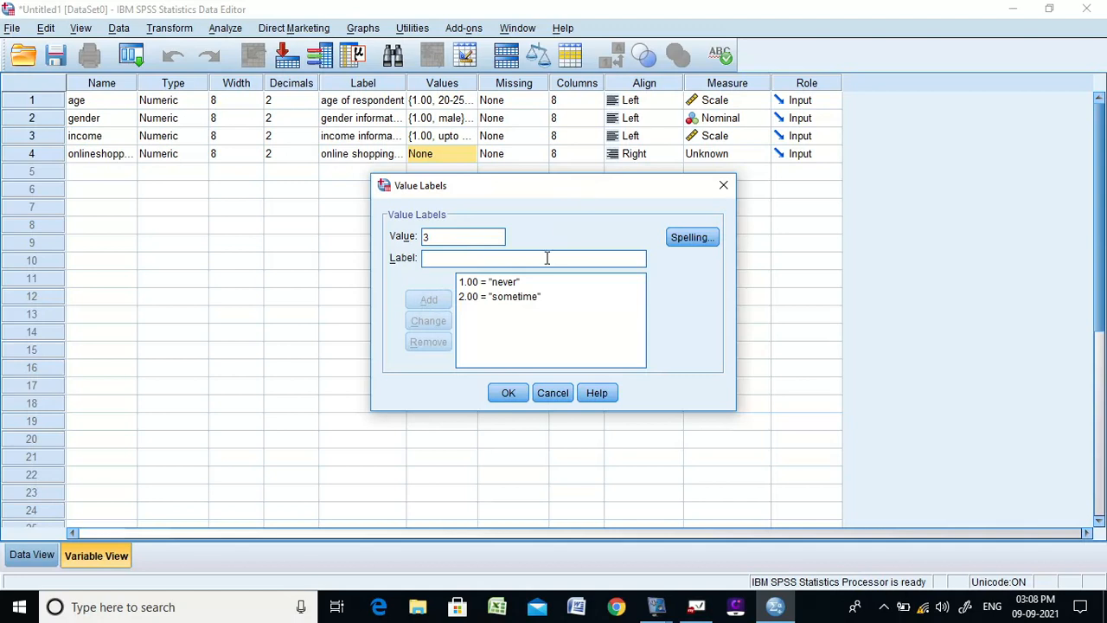
pyautogui.press('Tab')
pyautogui.write('m')
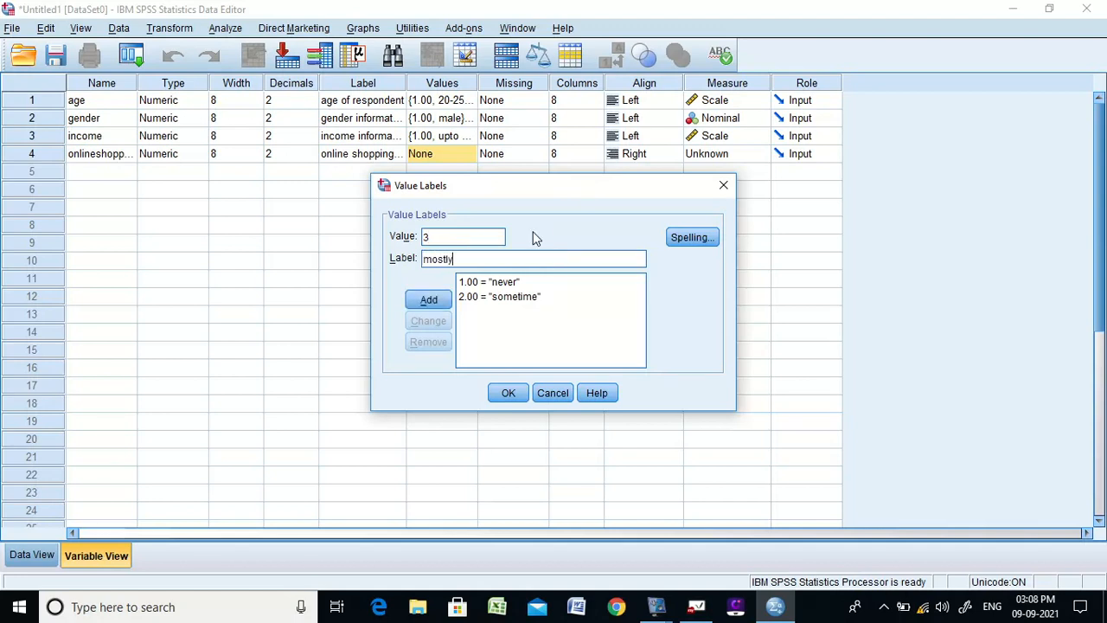
pyautogui.click(427, 300)
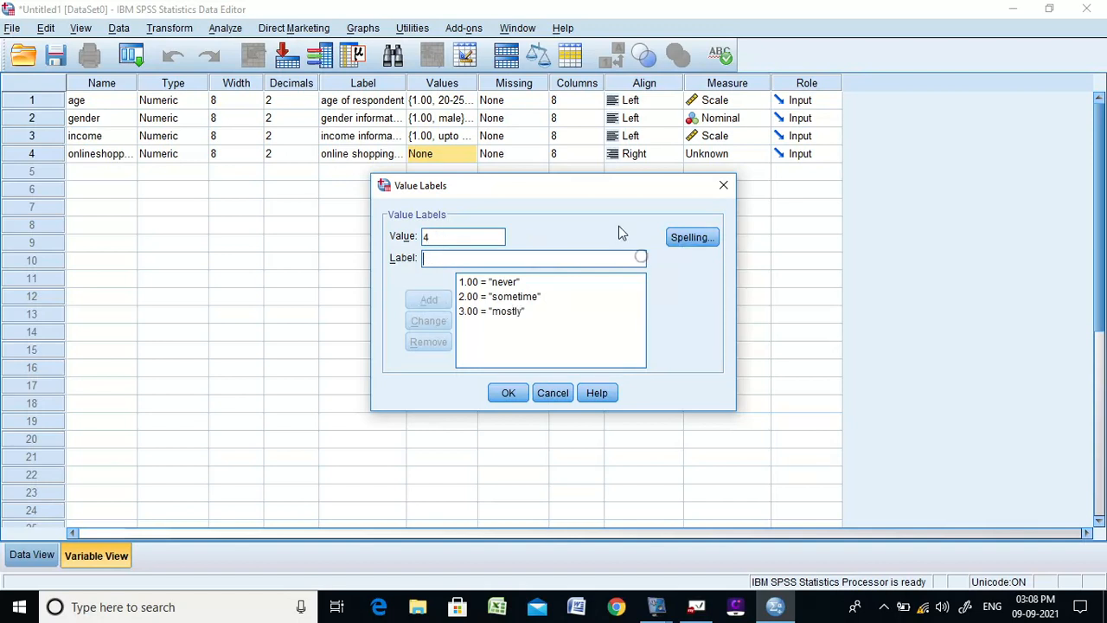
pyautogui.press('Tab')
pyautogui.write('always')
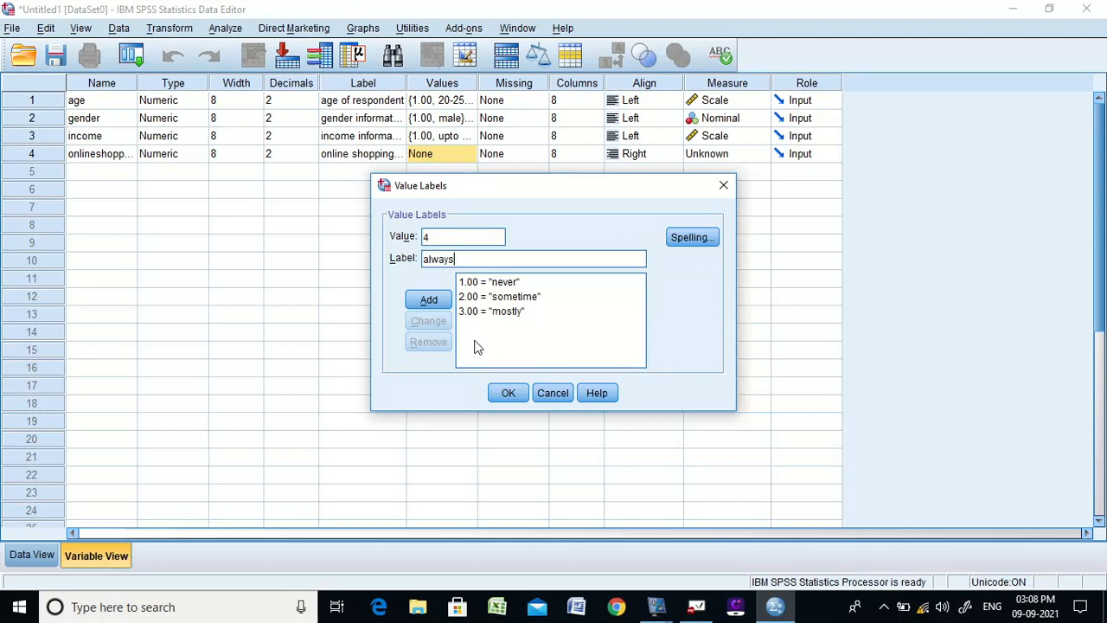
pyautogui.click(430, 300)
pyautogui.click(508, 393)
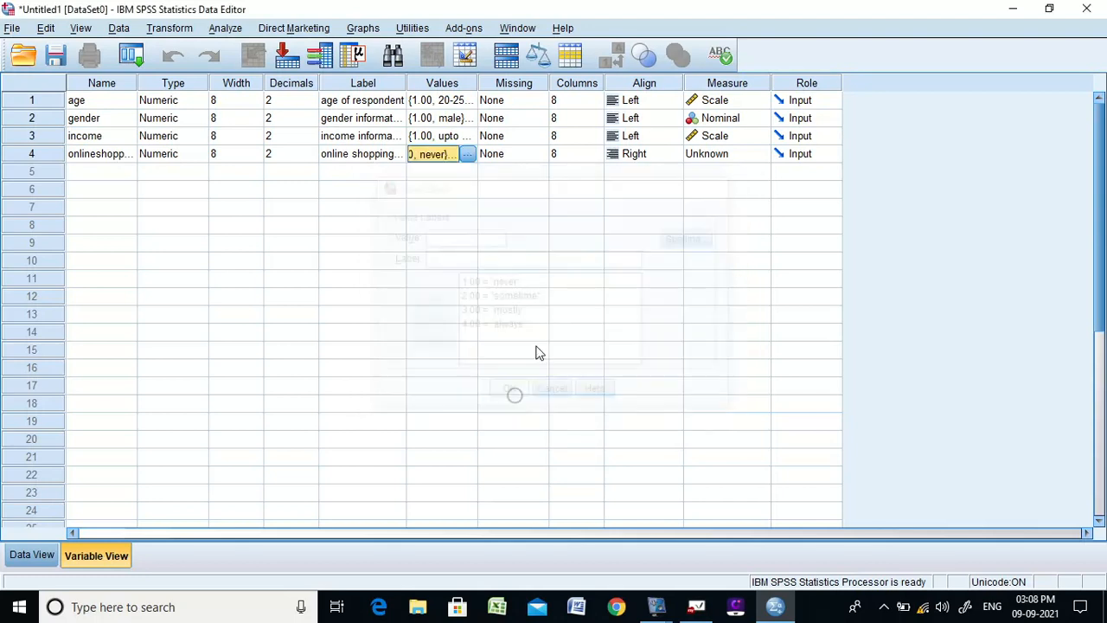
pyautogui.click(717, 154)
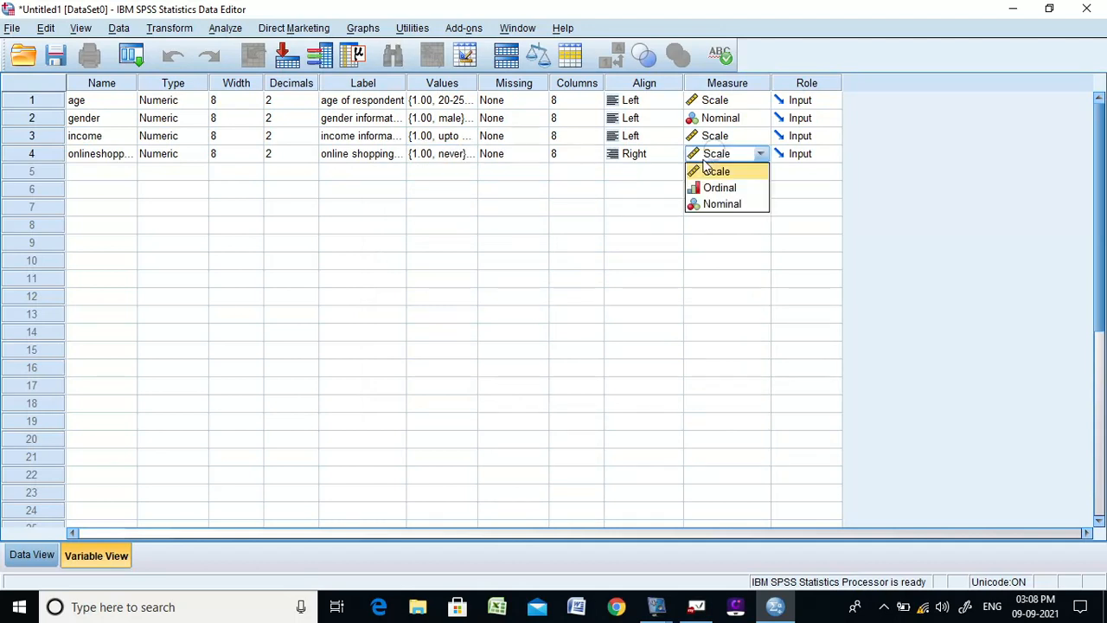
pyautogui.click(744, 191)
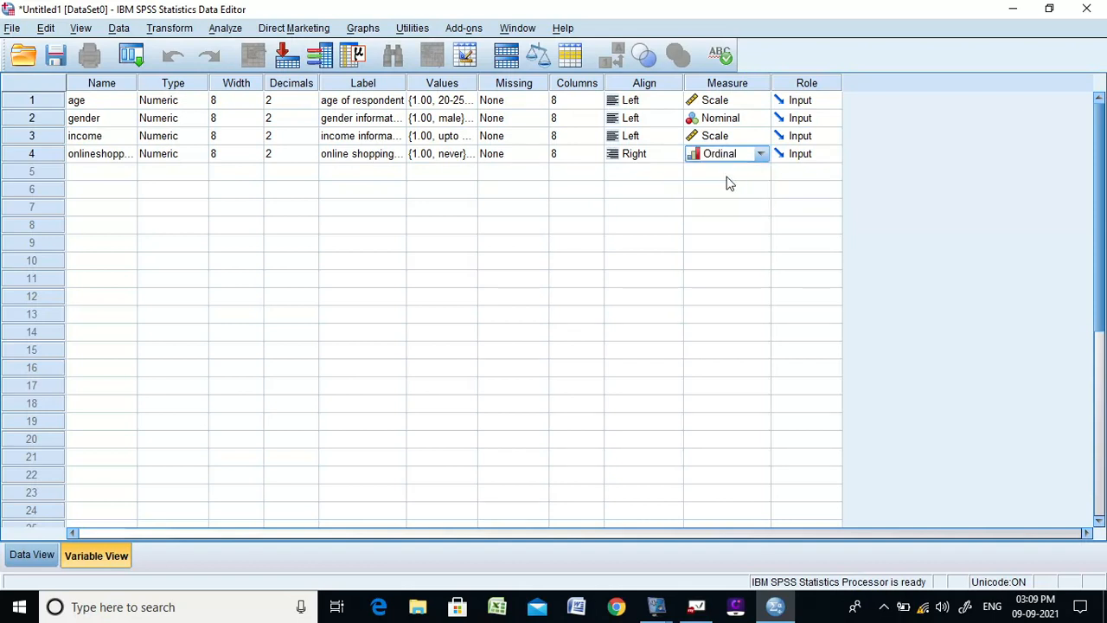
# - Check the second question on the whiteboard and create a variable named category in row 5 with the label product
pyautogui.click(95, 179)
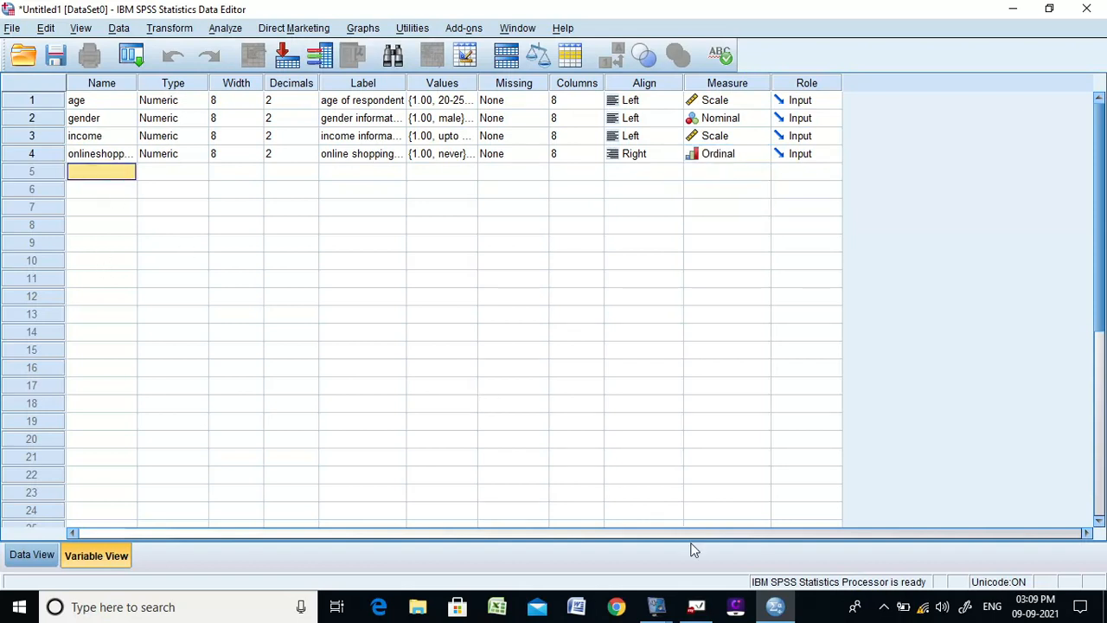
pyautogui.click(697, 608)
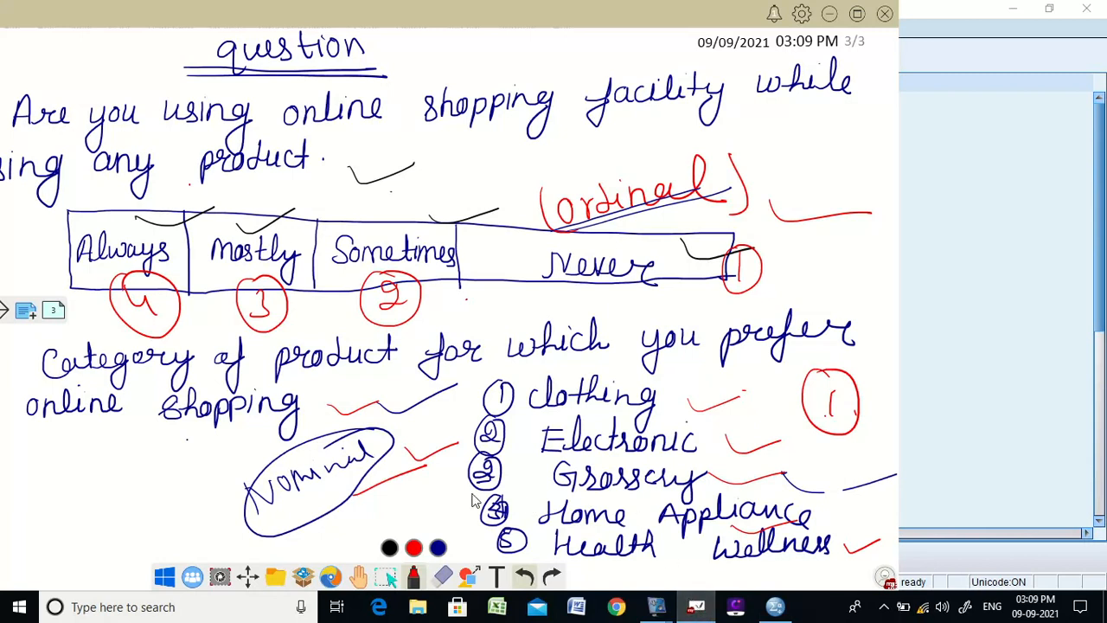
pyautogui.click(770, 608)
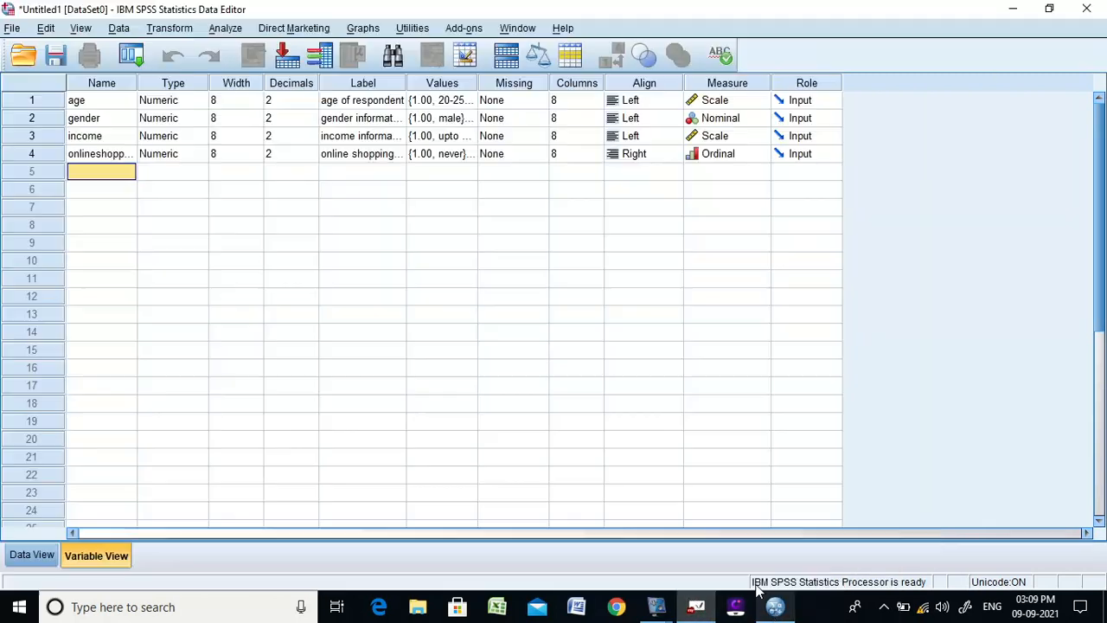
pyautogui.write('ca')
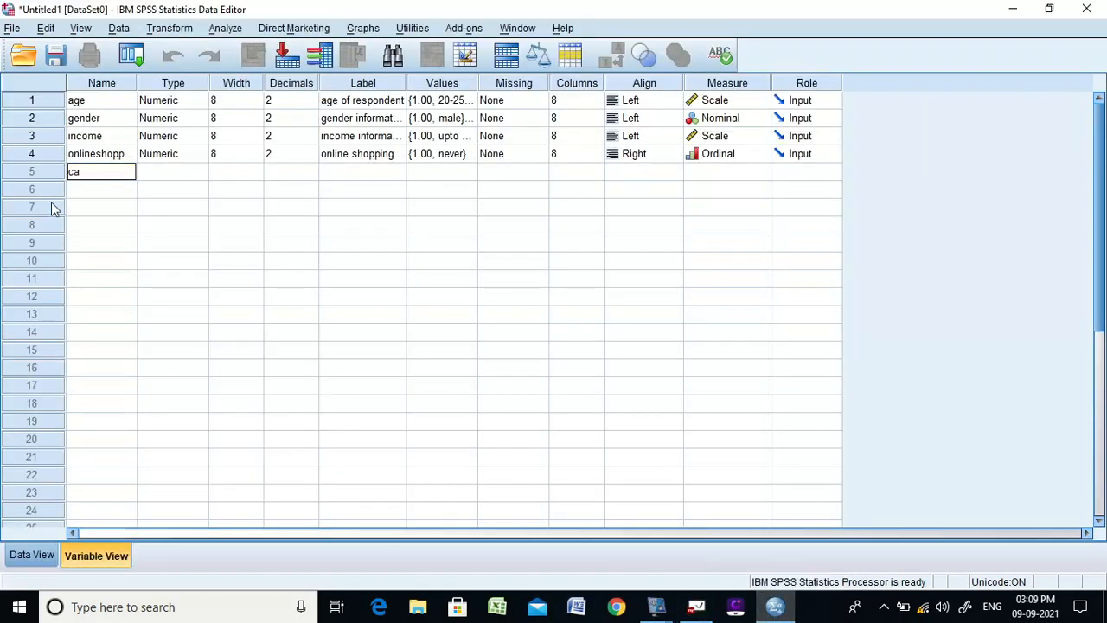
pyautogui.write('gory')
pyautogui.press('Return')
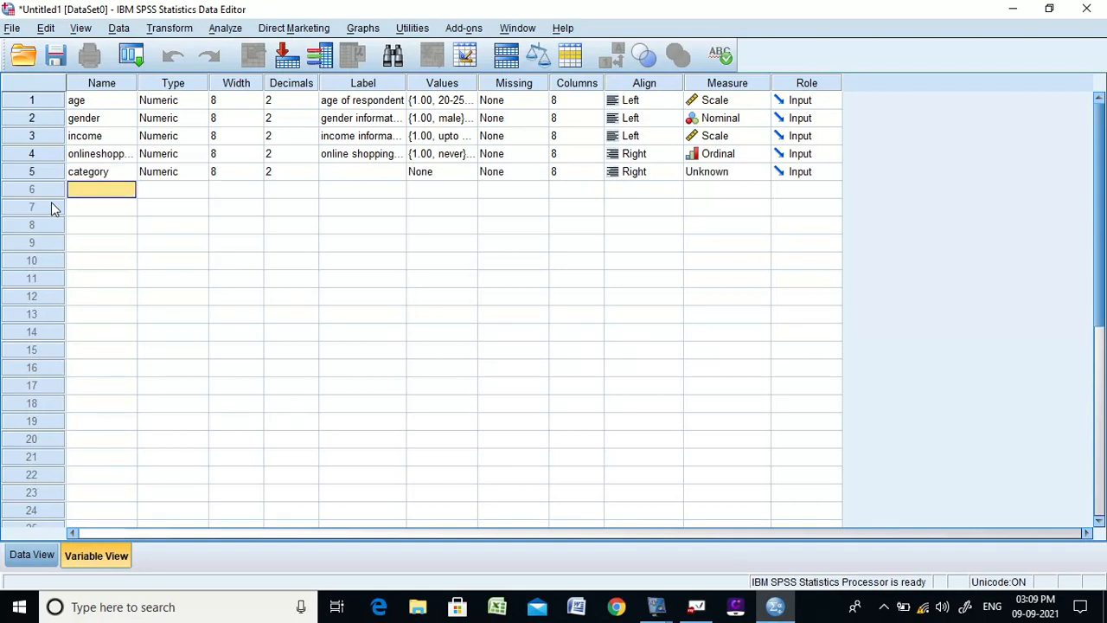
pyautogui.click(387, 172)
pyautogui.write('produc')
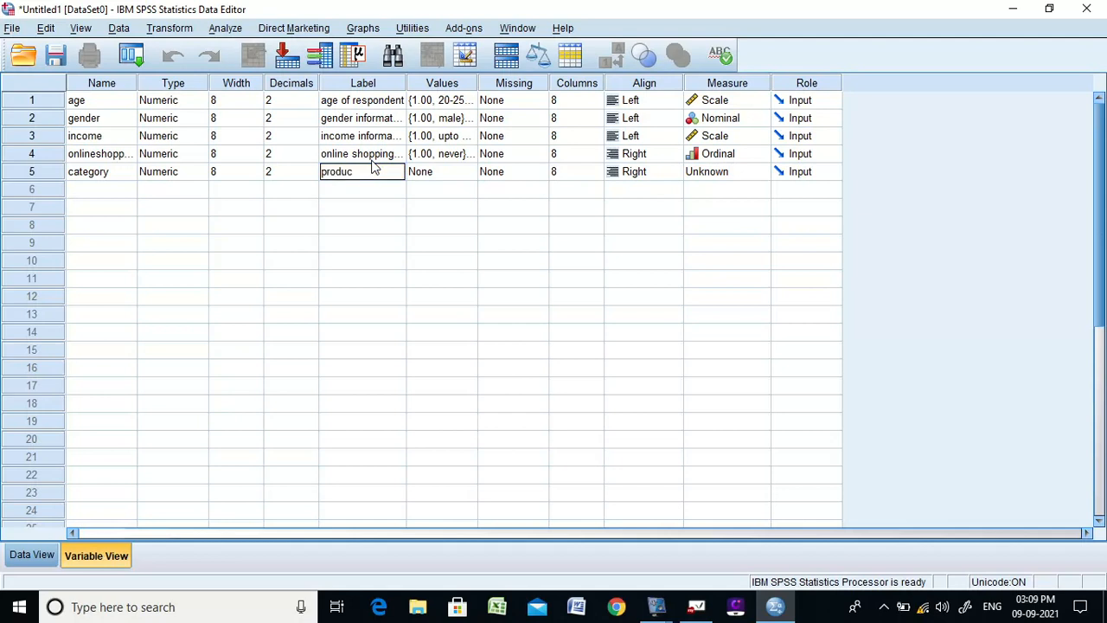
pyautogui.write('t')
# - Open the category variable's value labels and move the whiteboard window aside so its product list shows beside the dialog
pyautogui.click(455, 177)
pyautogui.click(468, 173)
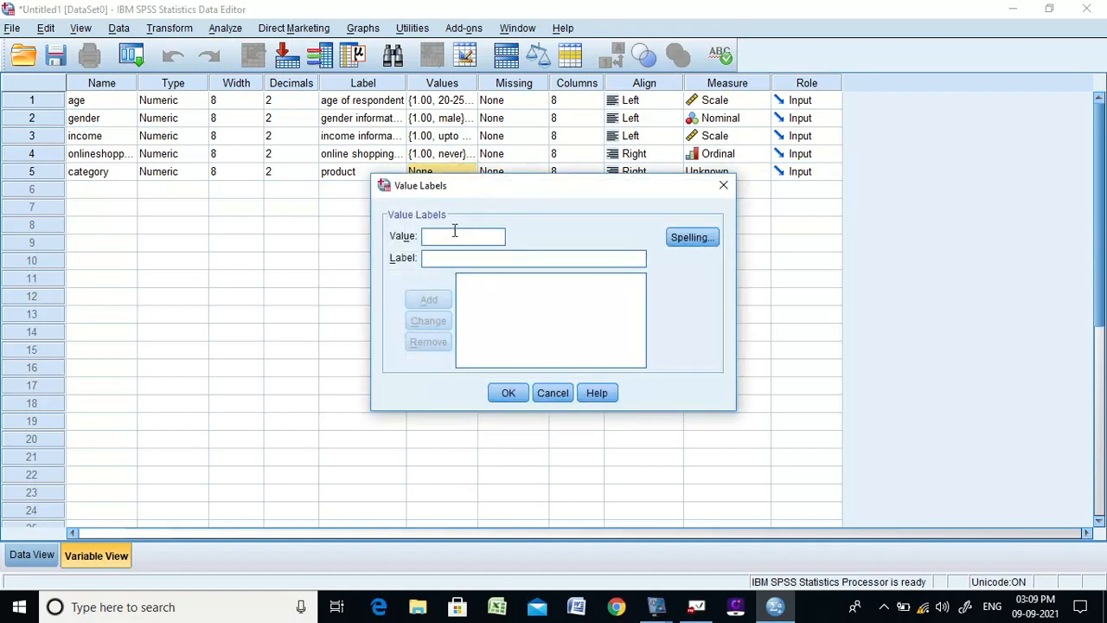
pyautogui.click(696, 607)
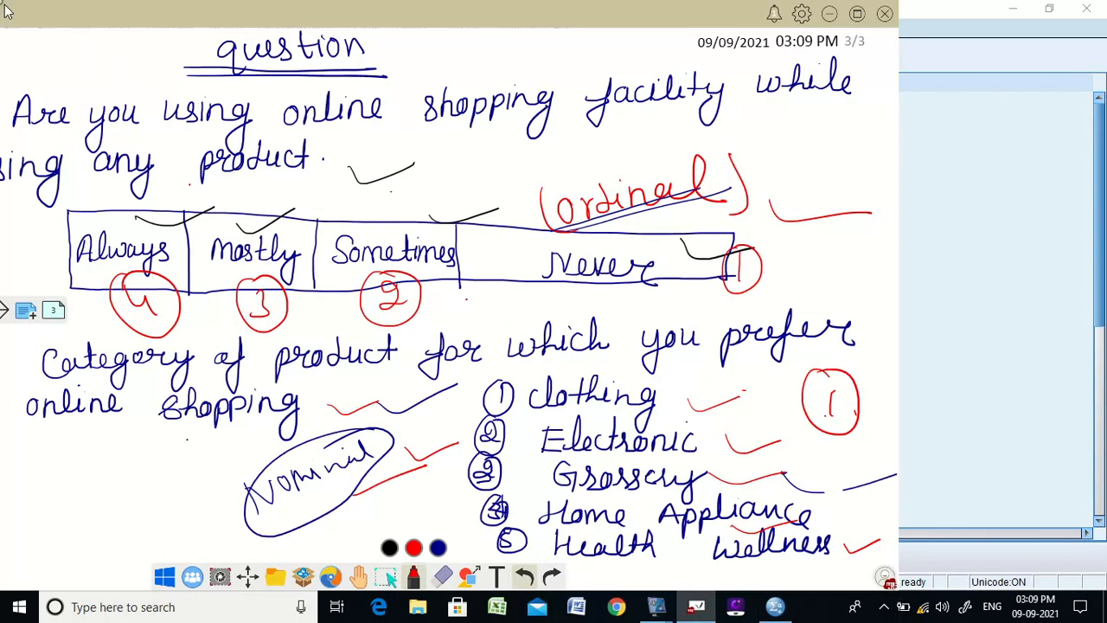
pyautogui.click(857, 14)
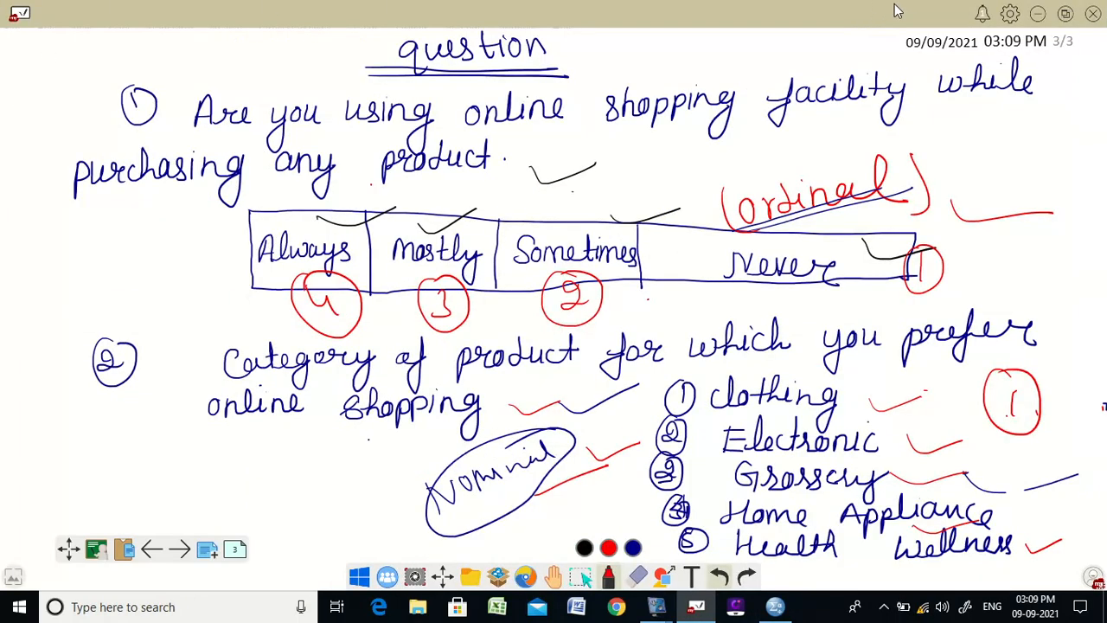
pyautogui.click(1066, 15)
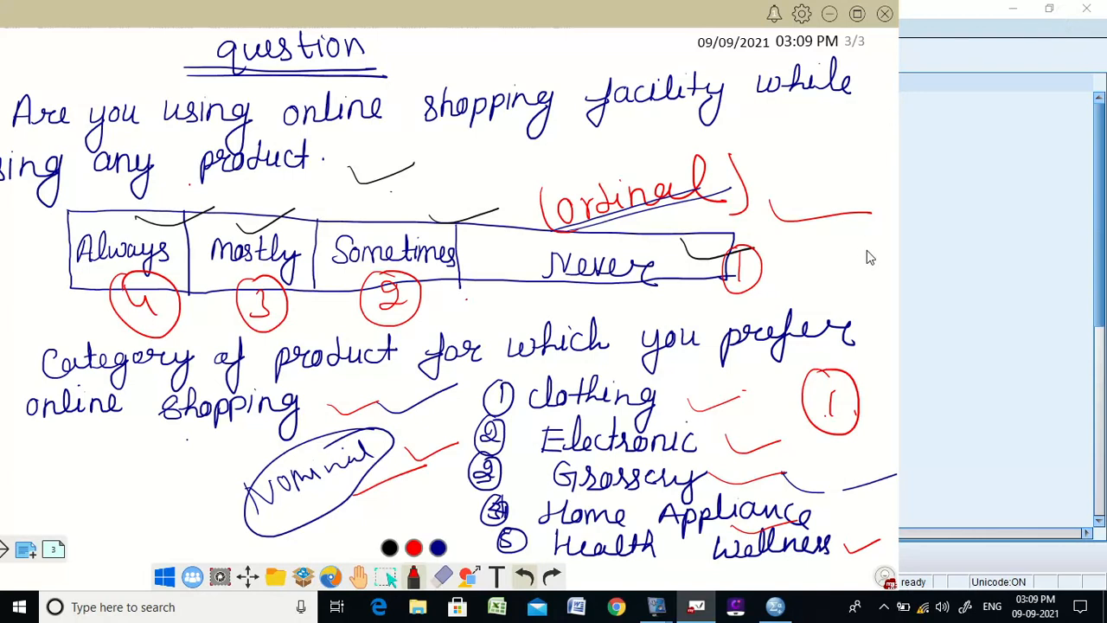
pyautogui.moveTo(708, 7); pyautogui.dragTo(219, 7)
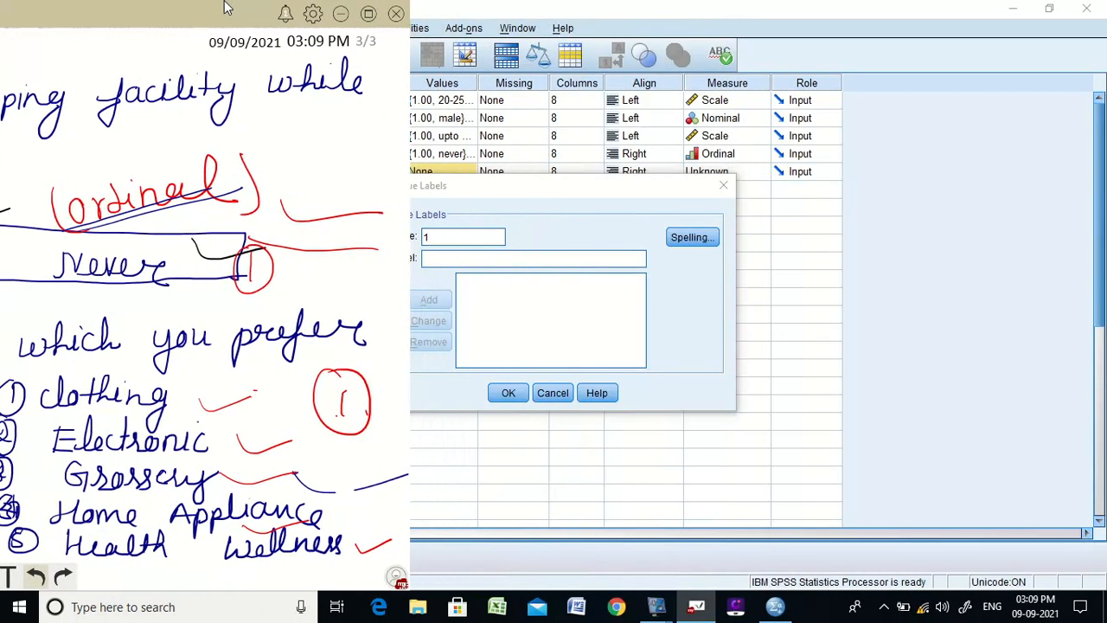
# - Add the category value labels 1 = clothing and 2 = electronic from the whiteboard's product list
pyautogui.click(481, 258)
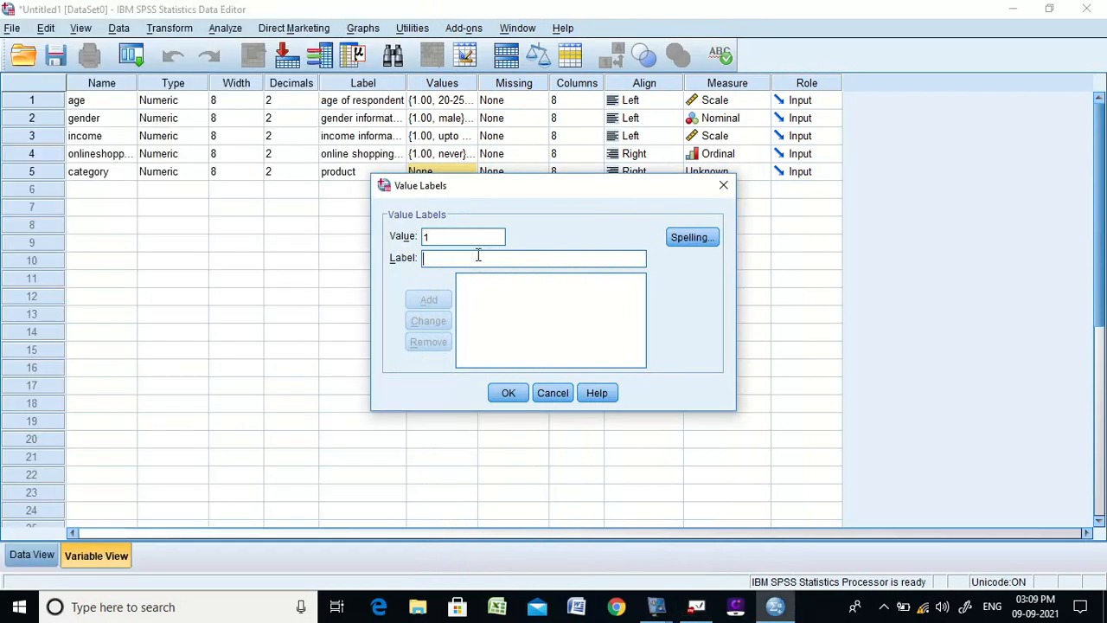
pyautogui.write('clothing')
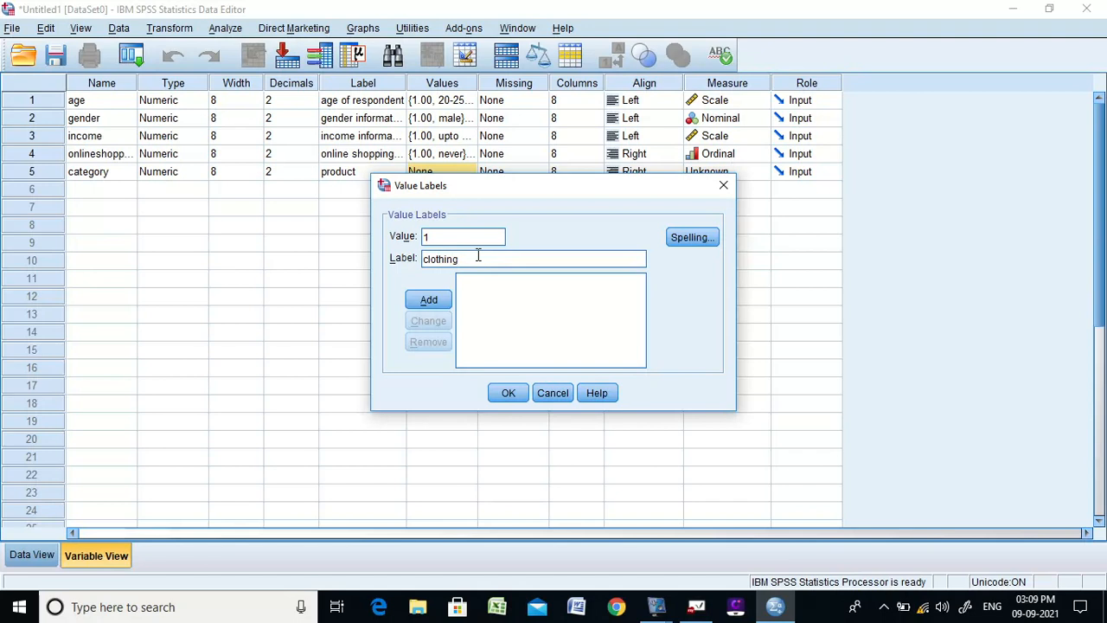
pyautogui.click(437, 299)
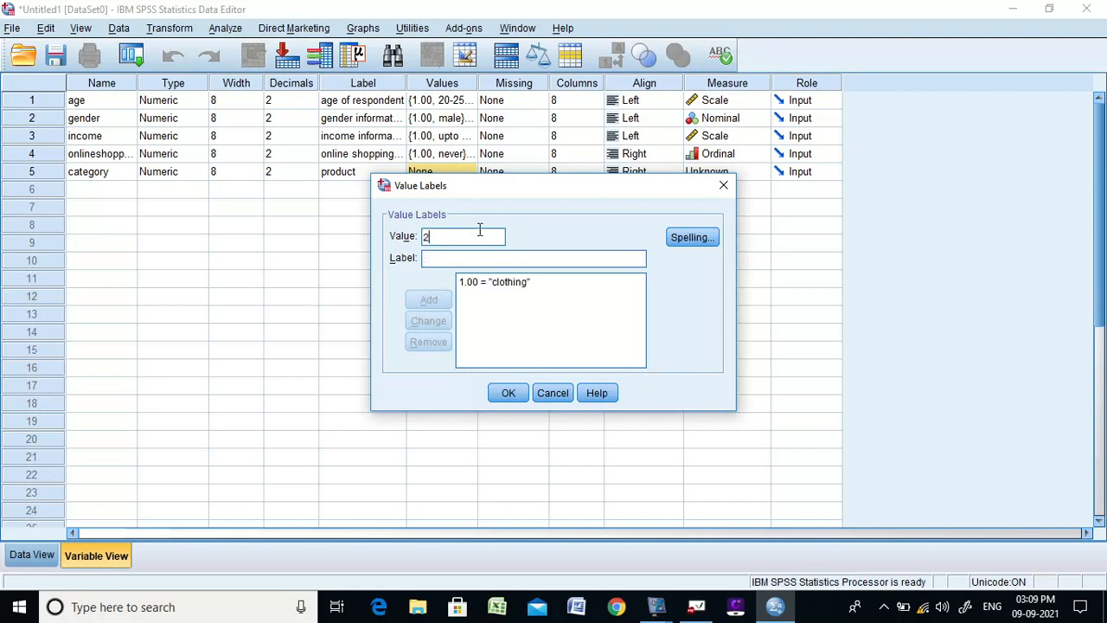
pyautogui.click(697, 607)
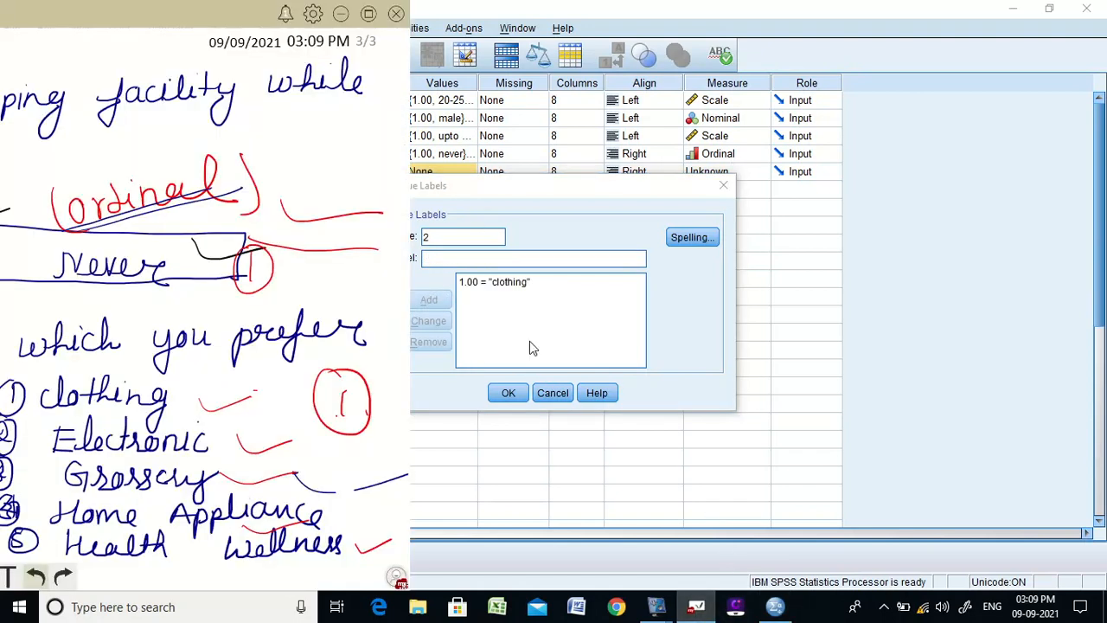
pyautogui.click(468, 258)
pyautogui.write('elec')
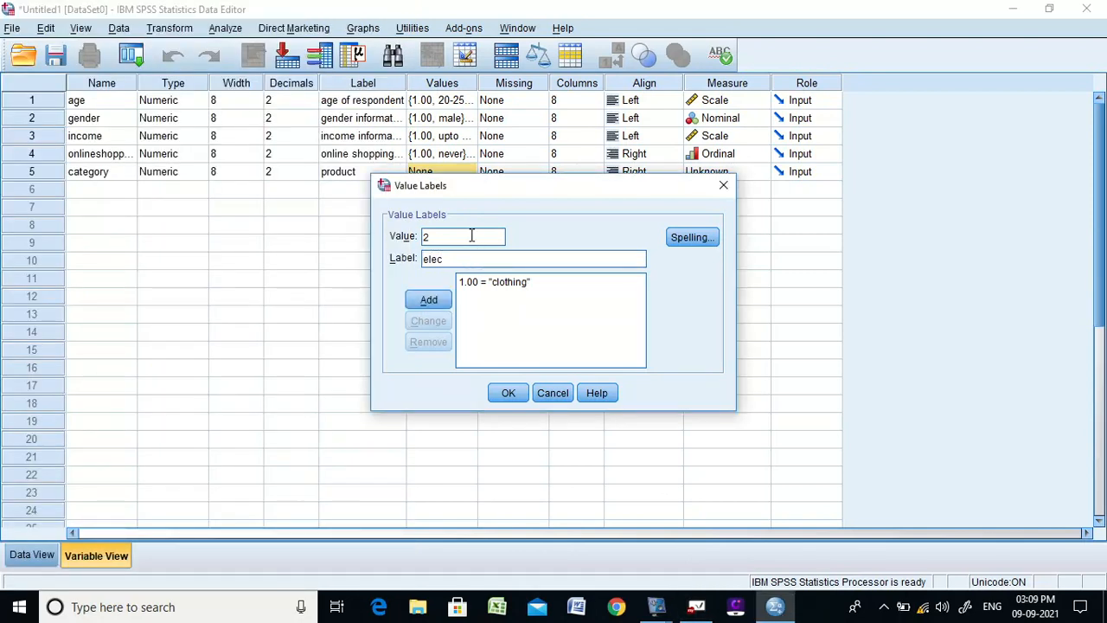
pyautogui.write('troni')
pyautogui.press('Return')
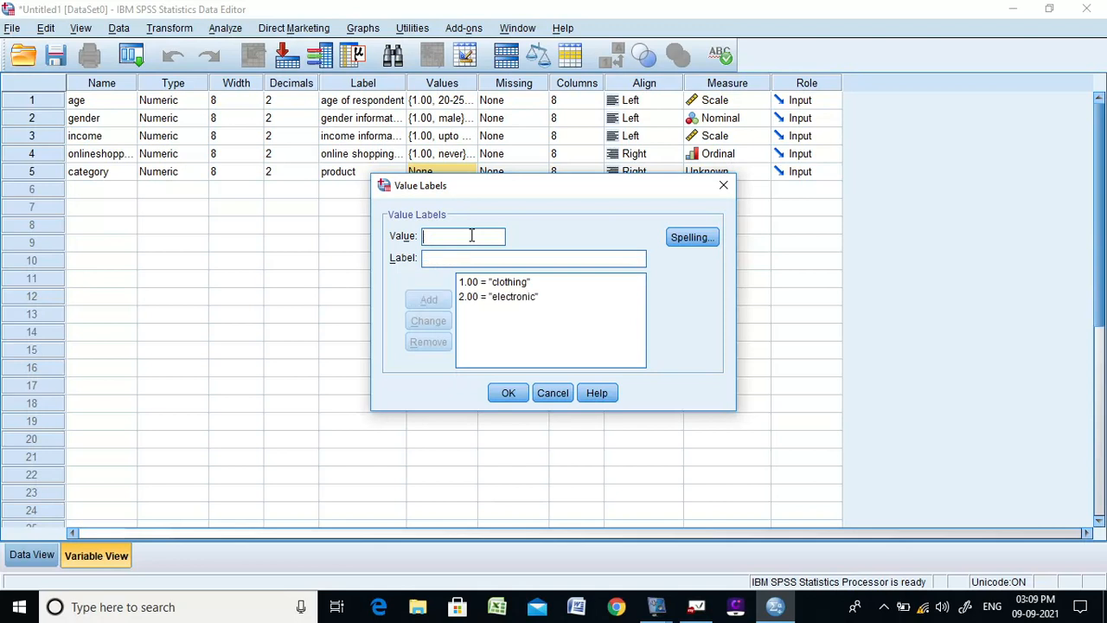
# - Check the third product on the whiteboard and add the category value label 3 = glossary
pyautogui.click(698, 606)
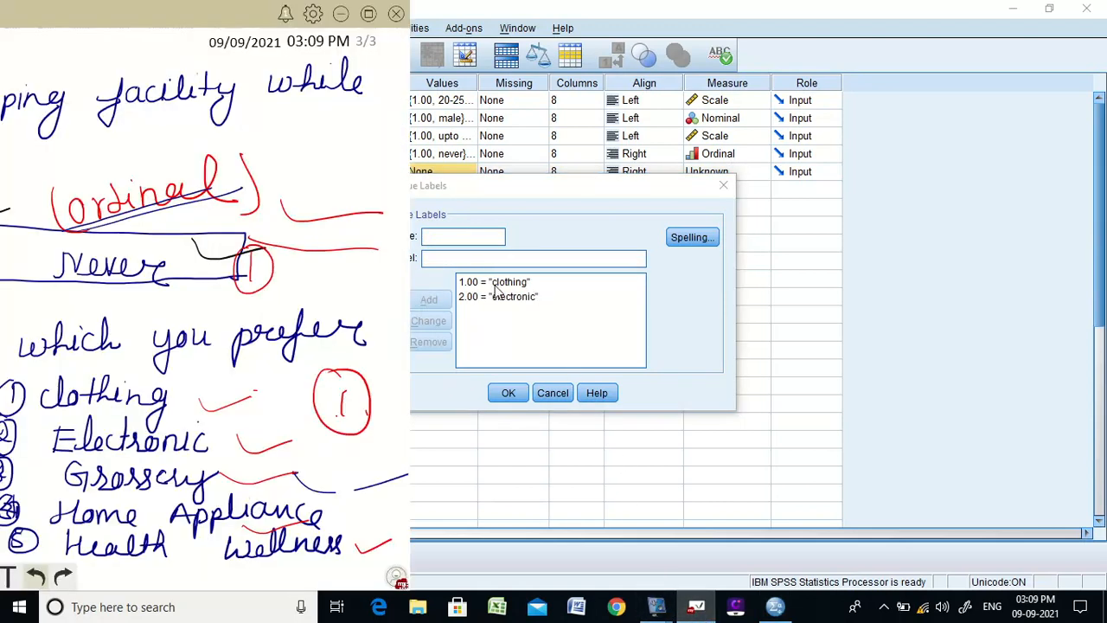
pyautogui.click(474, 238)
pyautogui.write('3')
pyautogui.click(562, 259)
pyautogui.write('g')
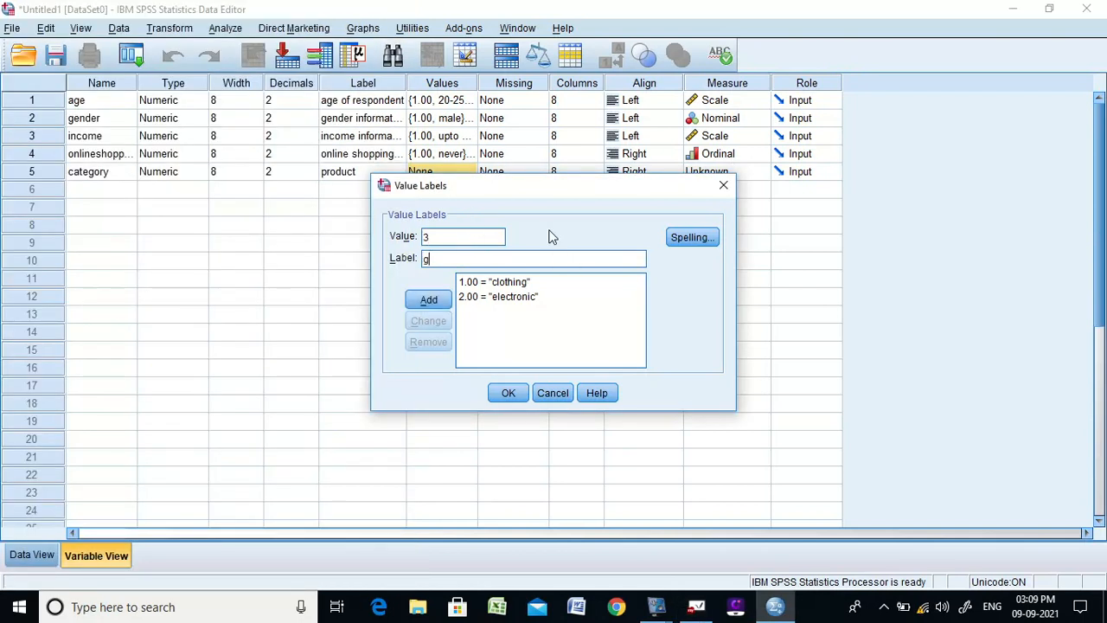
pyautogui.write('lossary')
pyautogui.click(433, 299)
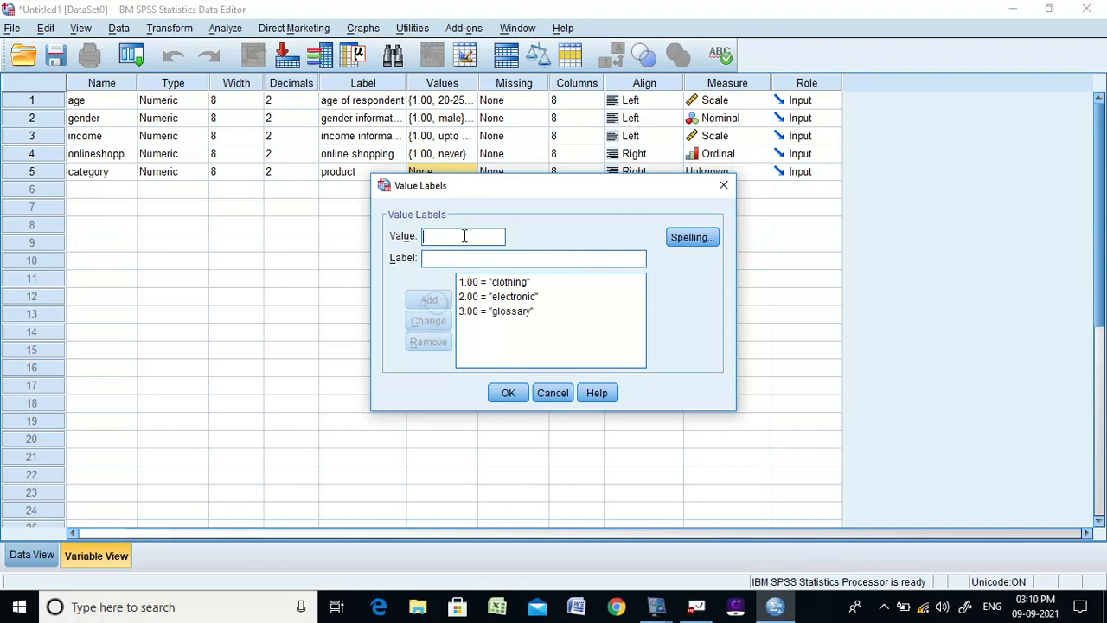
# - Check the fourth product on the whiteboard and add the category value label 4 = home appliance
pyautogui.click(707, 610)
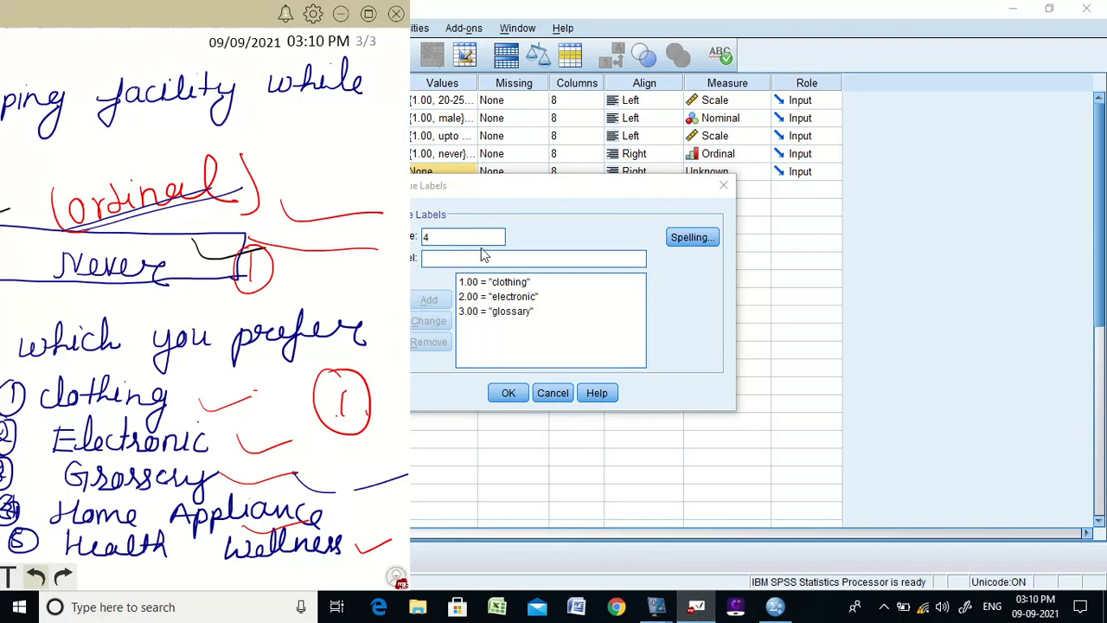
pyautogui.click(483, 254)
pyautogui.press('Tab')
pyautogui.write('h')
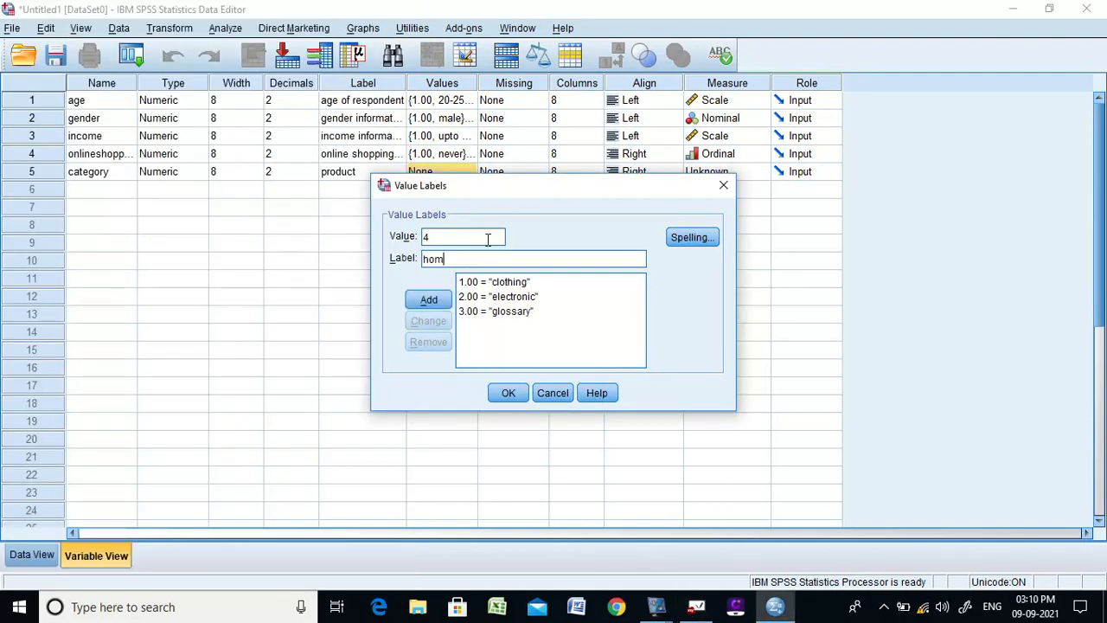
pyautogui.write('ome appliance')
pyautogui.press('Return')
# - Add the category value label 5 = health product and apply the complete set of value labels
pyautogui.write('5')
pyautogui.click(519, 258)
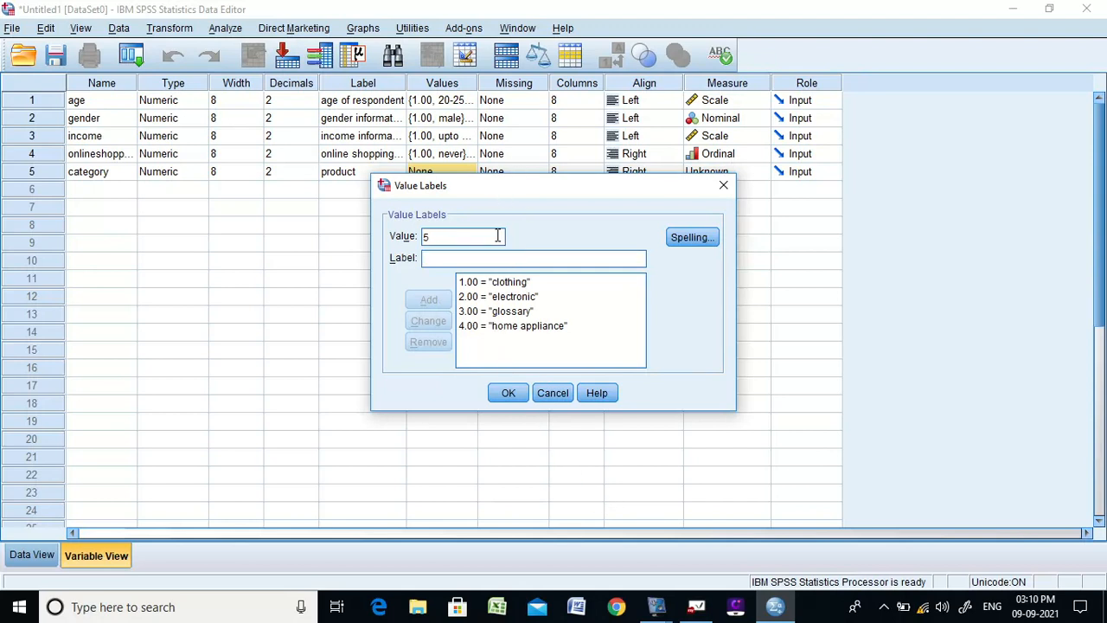
pyautogui.write('health pro')
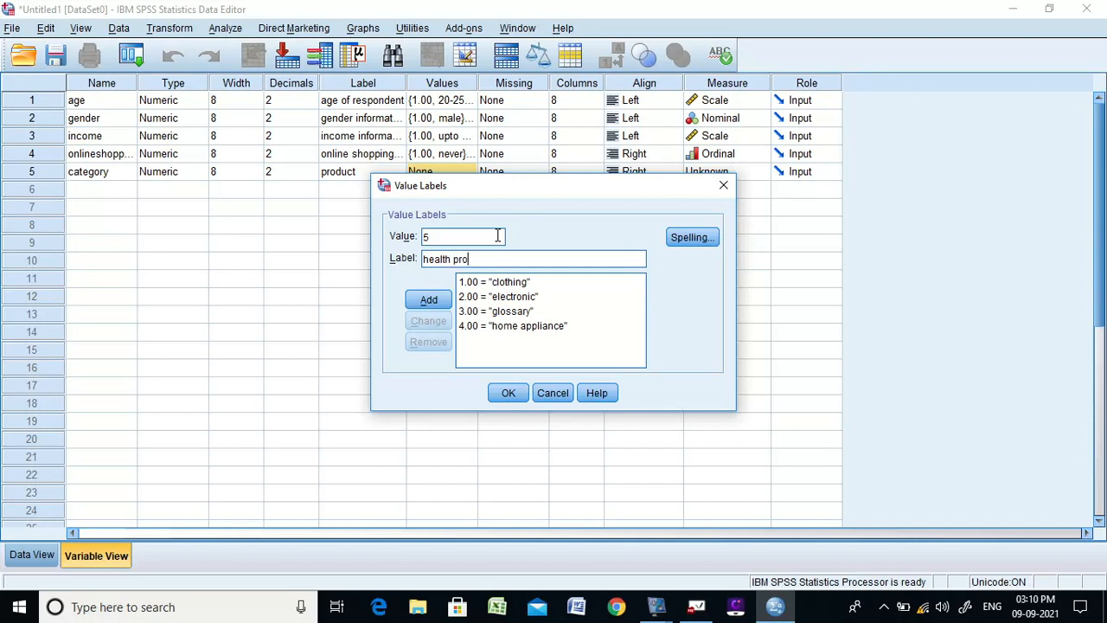
pyautogui.write('duct')
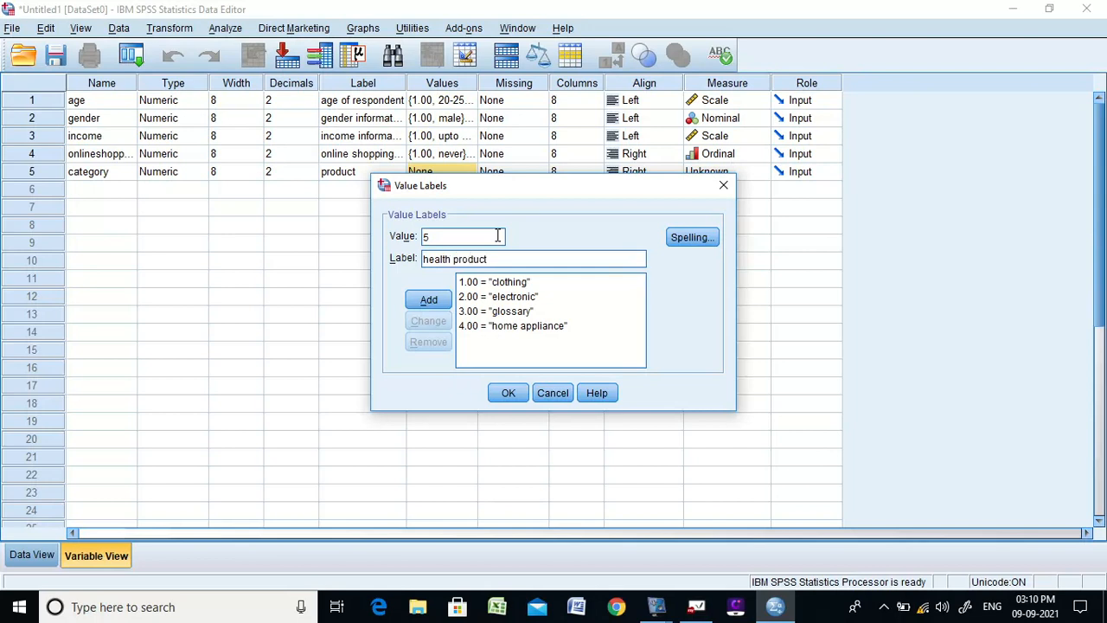
pyautogui.click(430, 300)
pyautogui.click(510, 394)
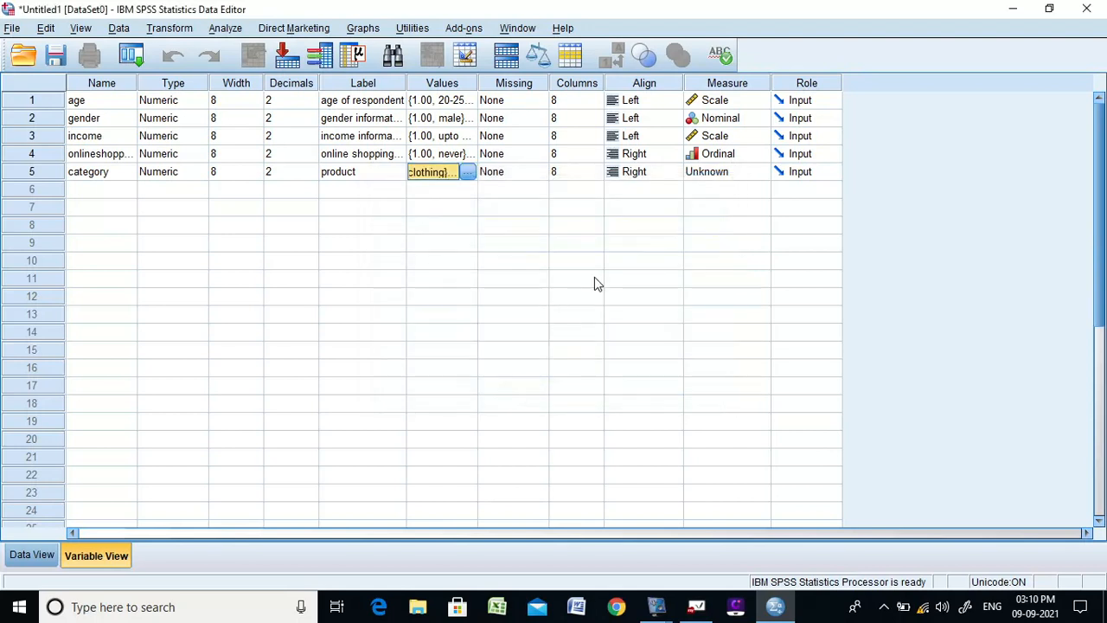
# - Set the category variable's measurement level to Nominal
pyautogui.click(737, 171)
pyautogui.click(736, 225)
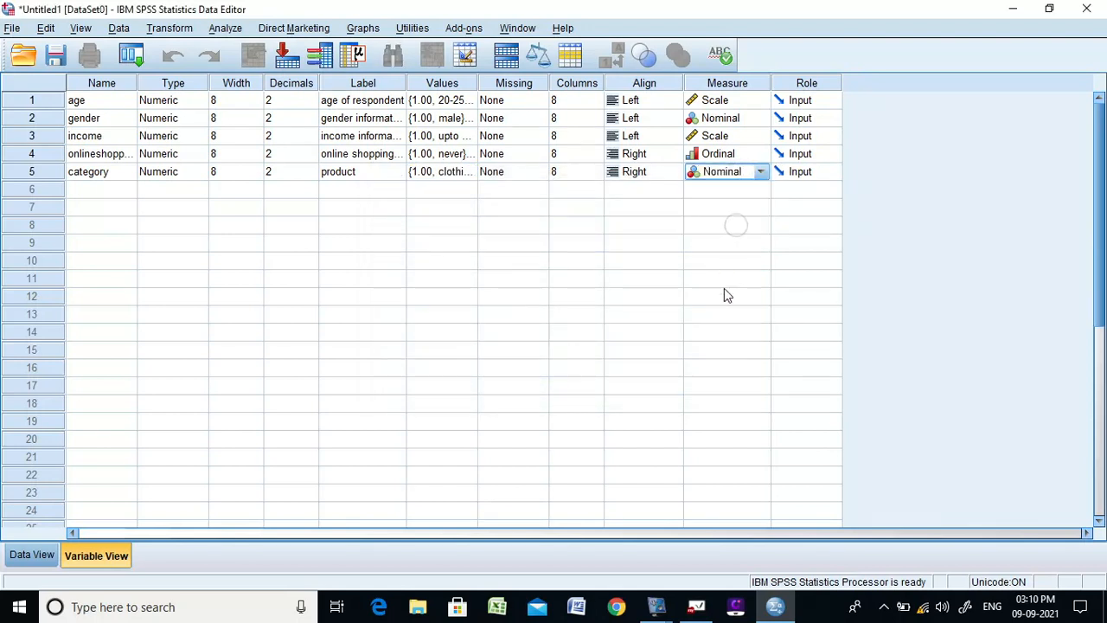
pyautogui.click(727, 296)
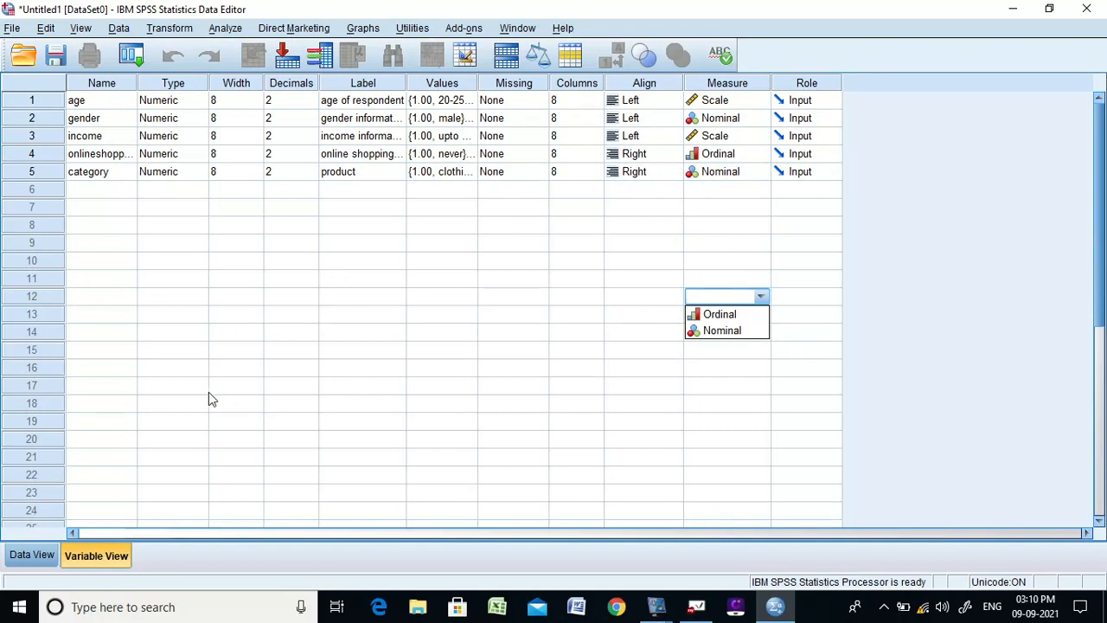
pyautogui.click(33, 555)
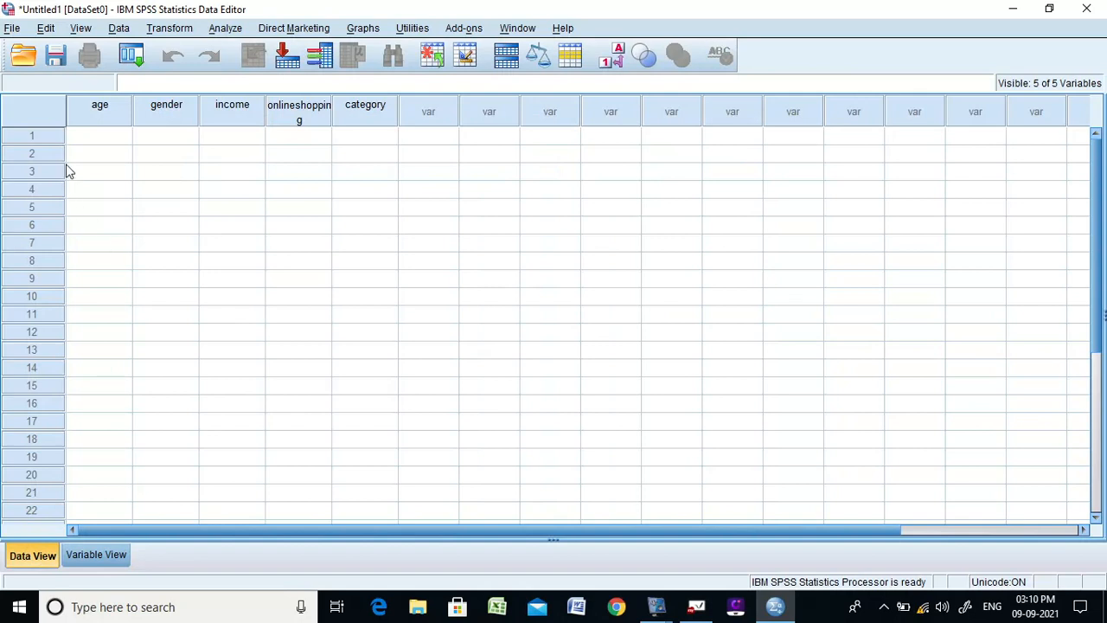
pyautogui.click(103, 141)
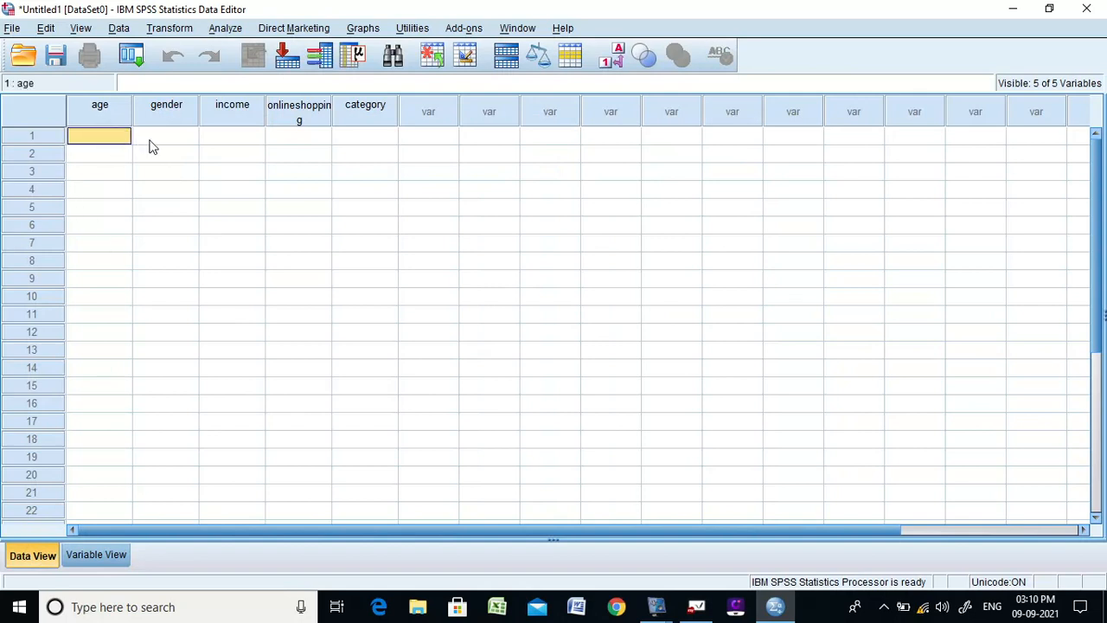
pyautogui.click(327, 121)
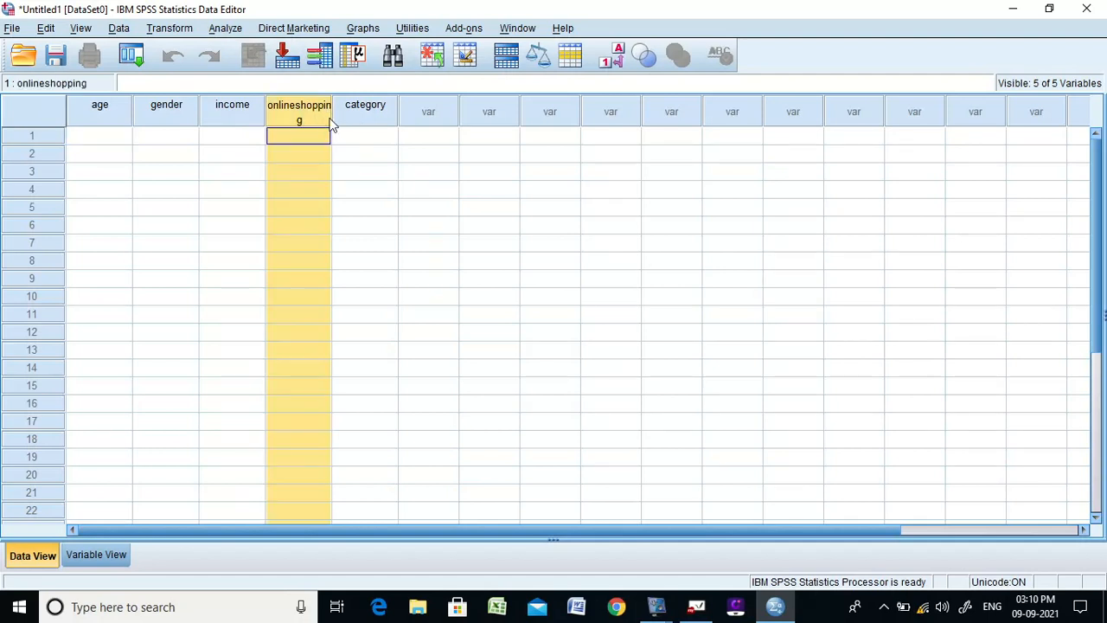
pyautogui.rightClick(328, 121)
pyautogui.press('Escape')
pyautogui.doubleClick(373, 114)
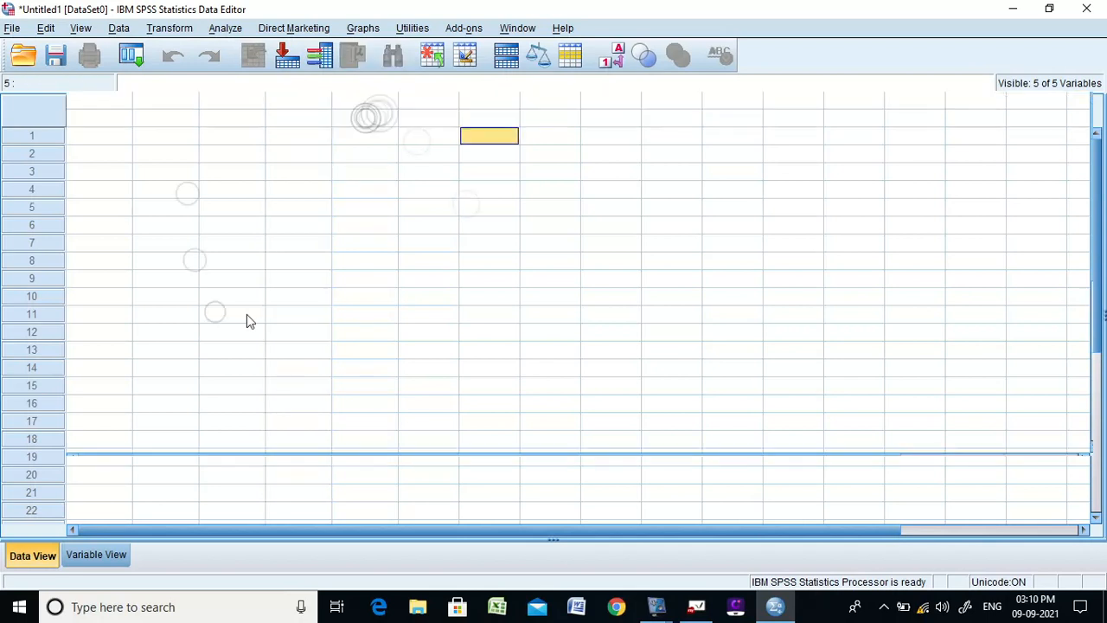
pyautogui.click(193, 260)
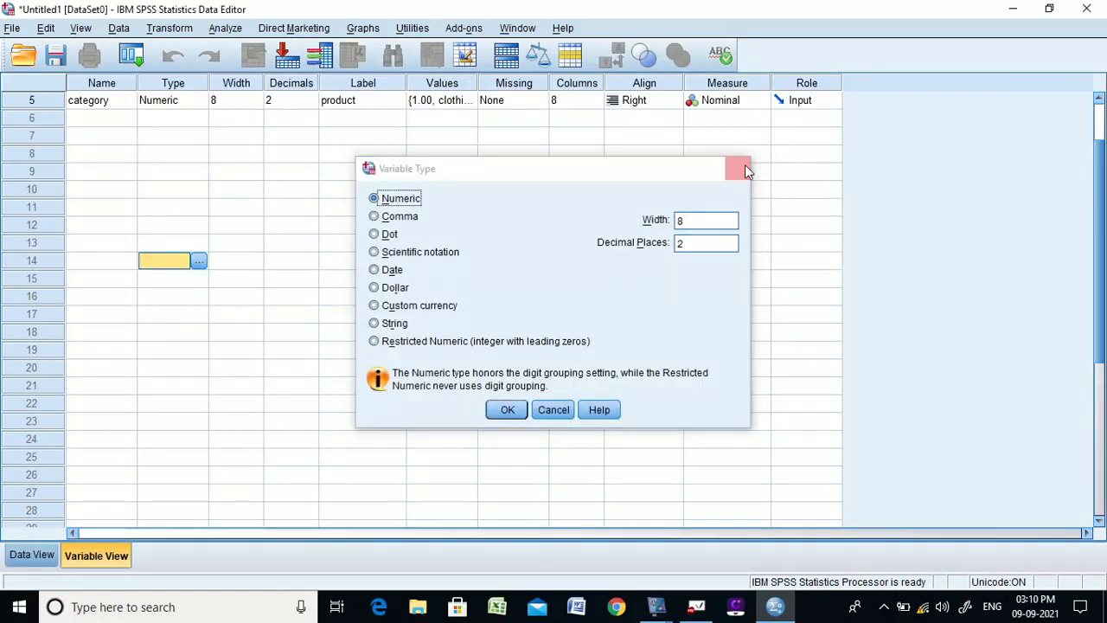
pyautogui.click(744, 166)
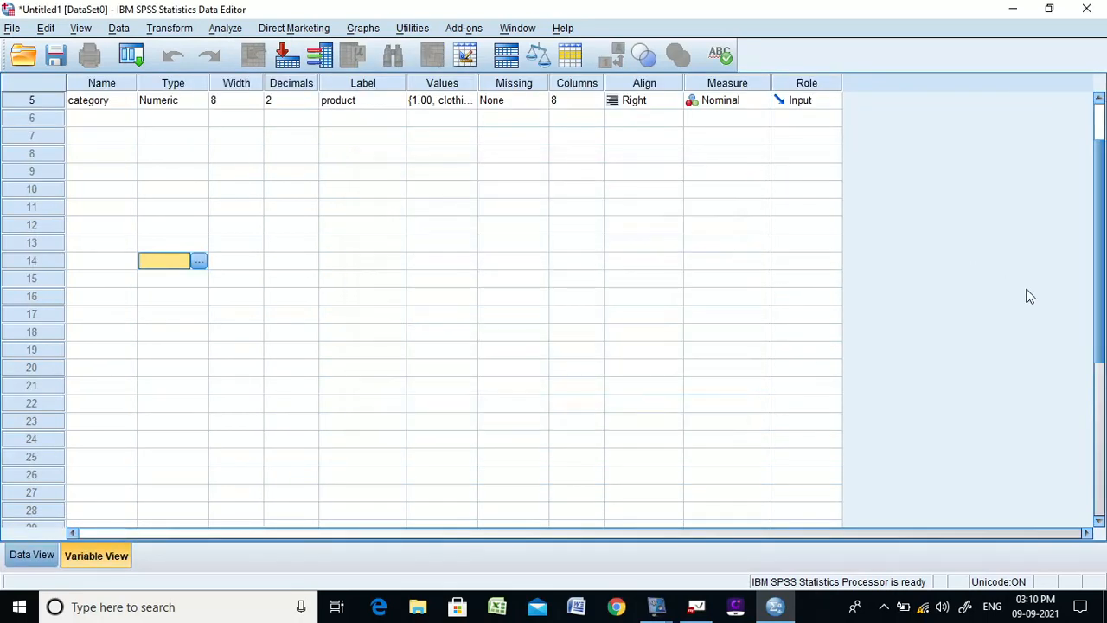
# - Show the data grid and enter the first respondent's codes in row 1: age 2, gender 1, income 2, onlineshopping 3 and category 1
pyautogui.click(25, 556)
pyautogui.click(189, 242)
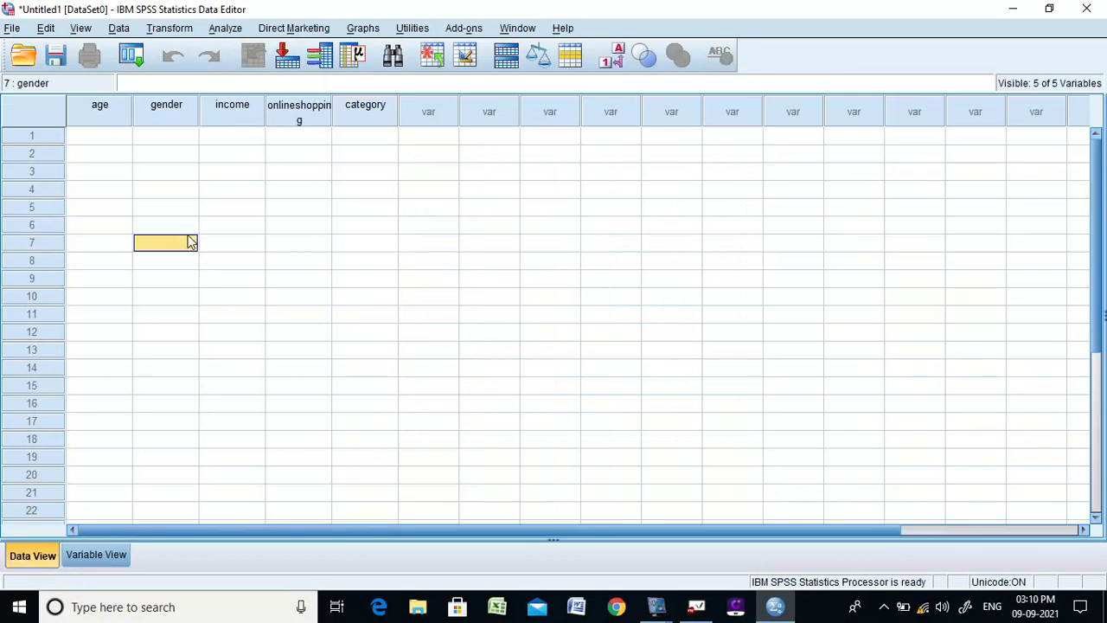
pyautogui.click(86, 138)
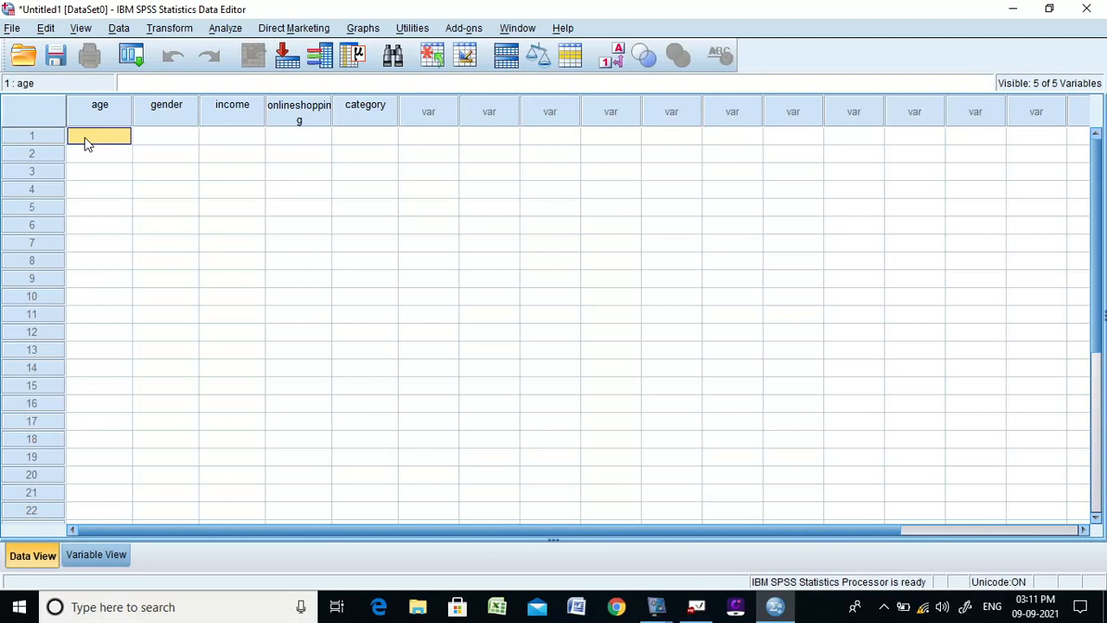
pyautogui.write('2')
pyautogui.click(173, 138)
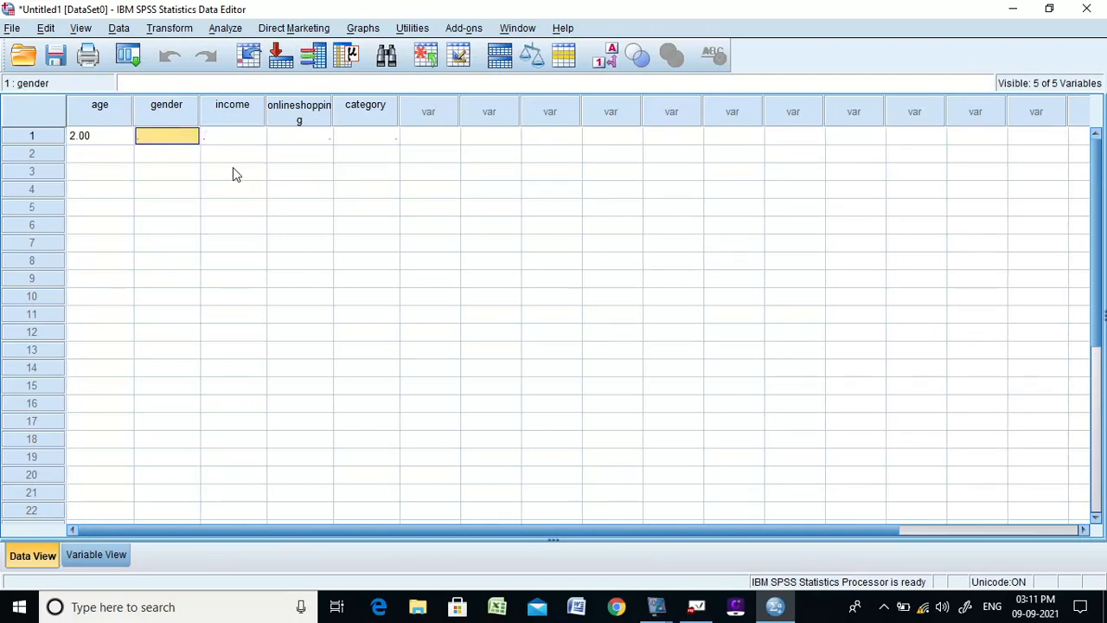
pyautogui.write('1')
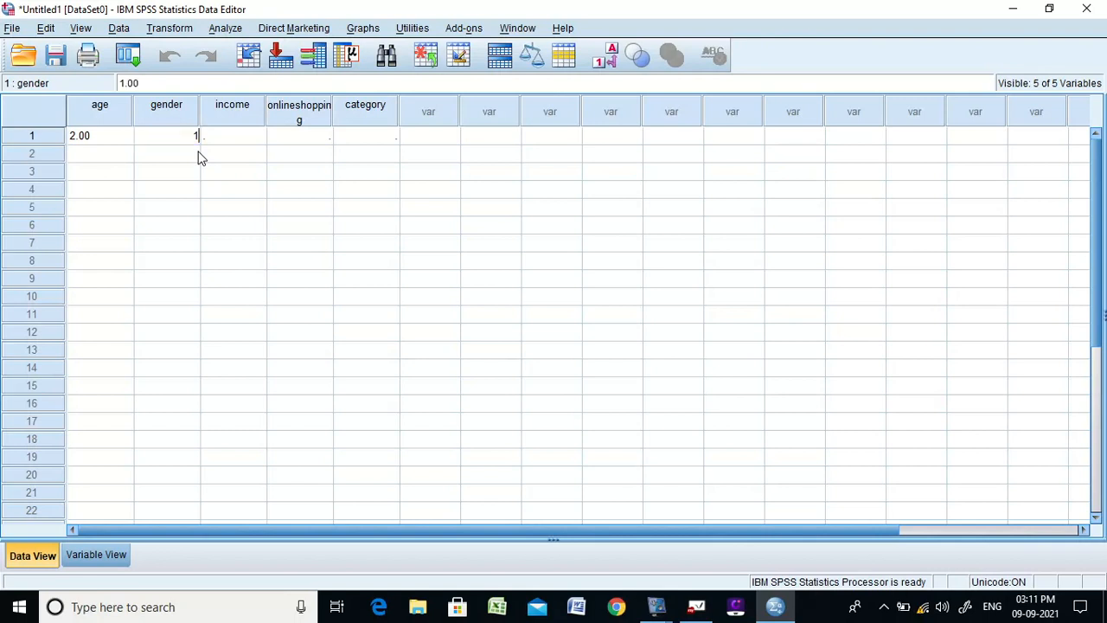
pyautogui.click(259, 134)
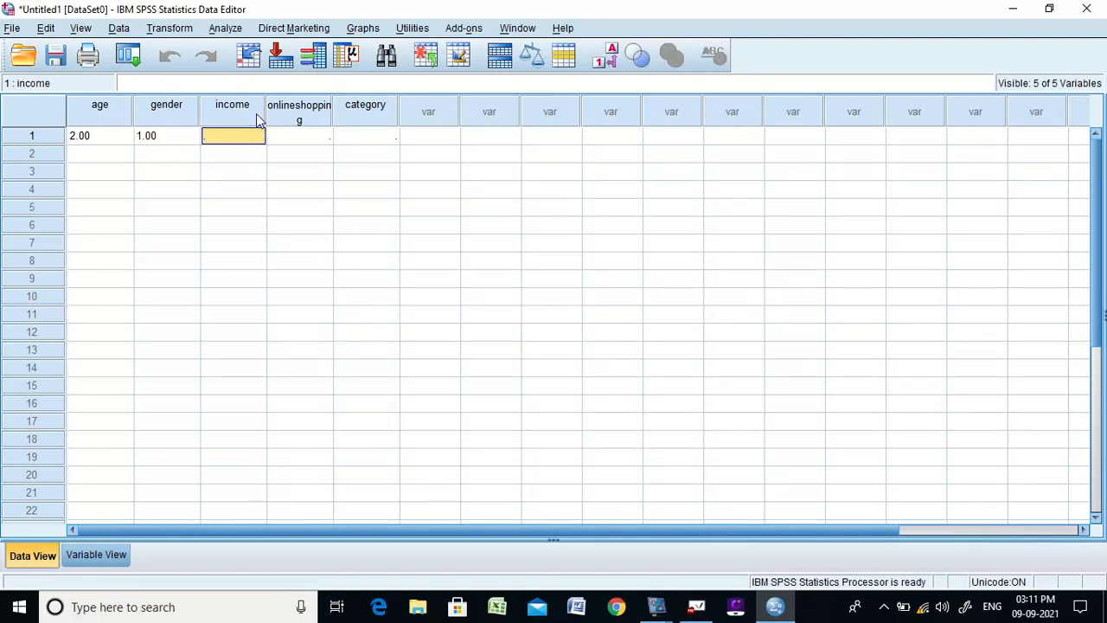
pyautogui.write('2')
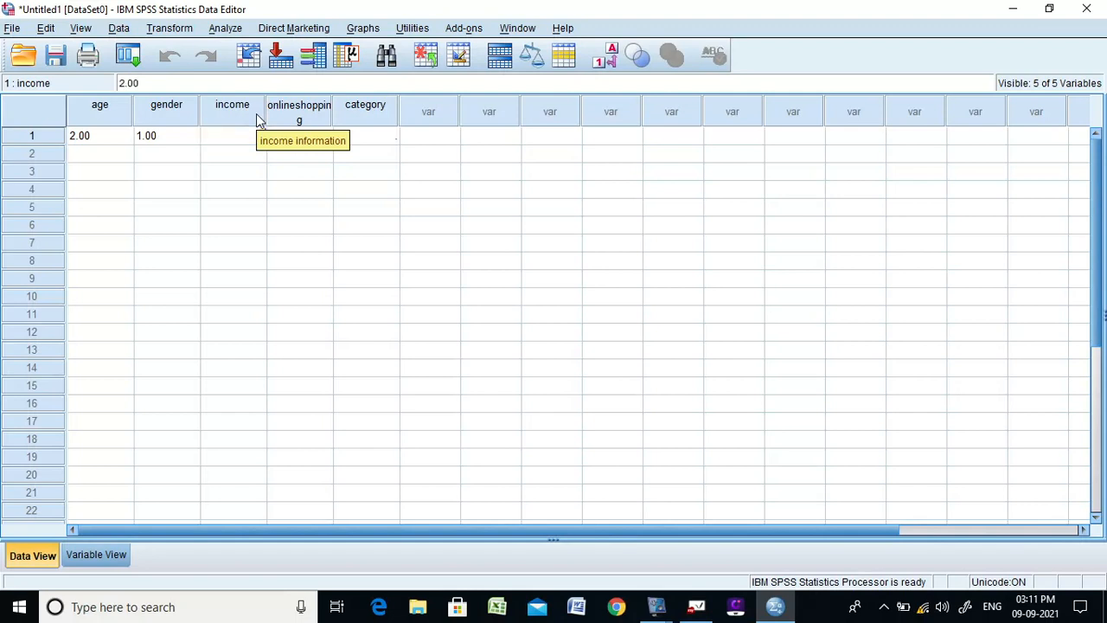
pyautogui.click(318, 134)
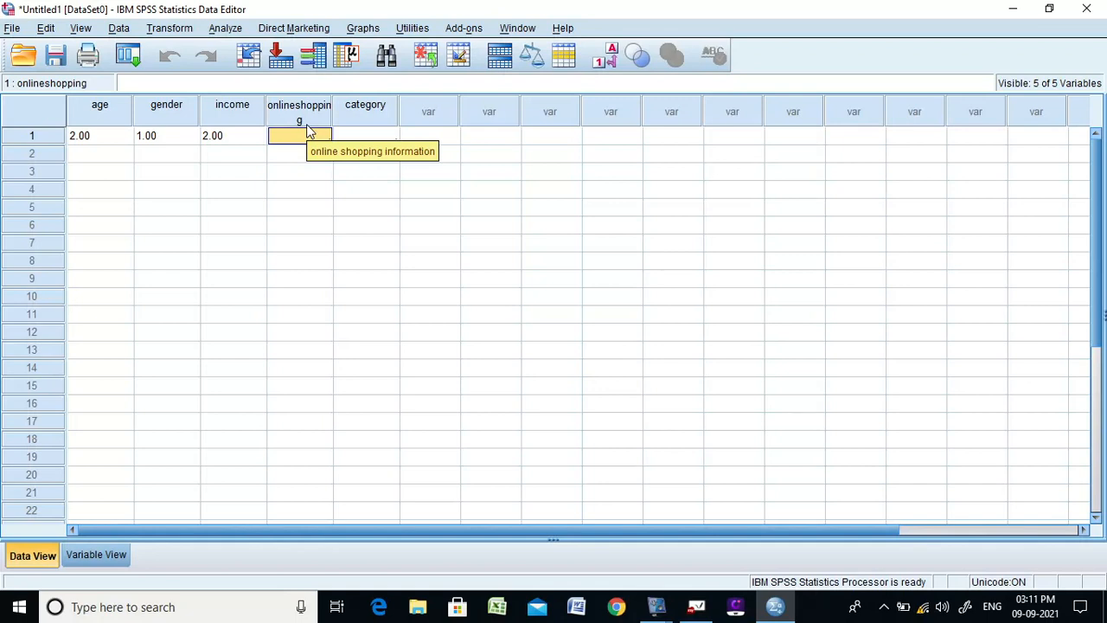
pyautogui.write('3')
pyautogui.click(377, 138)
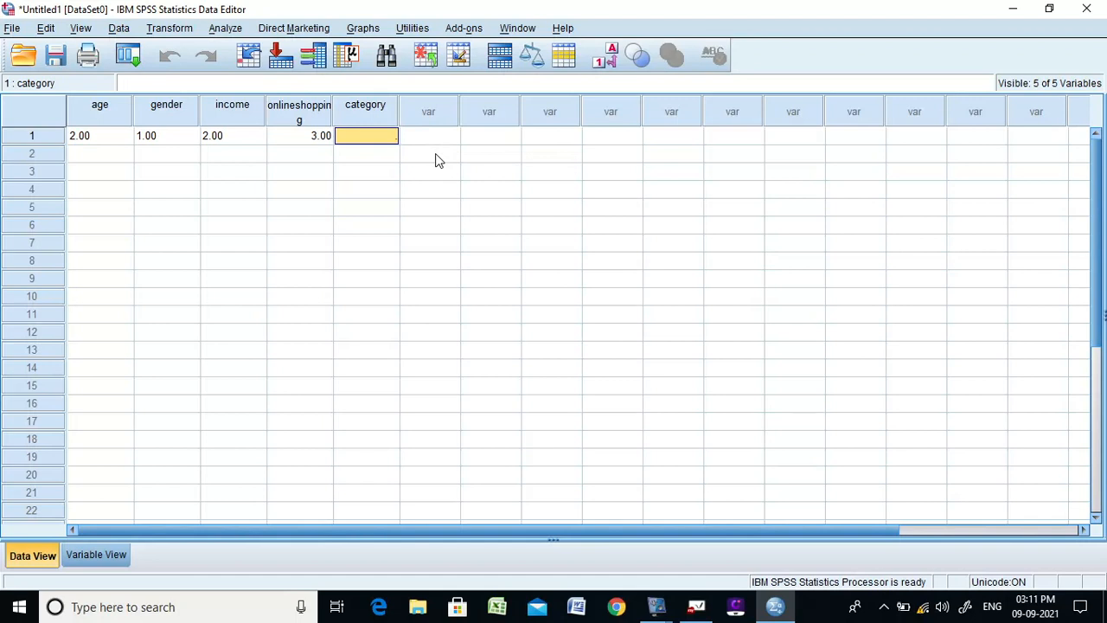
pyautogui.write('1')
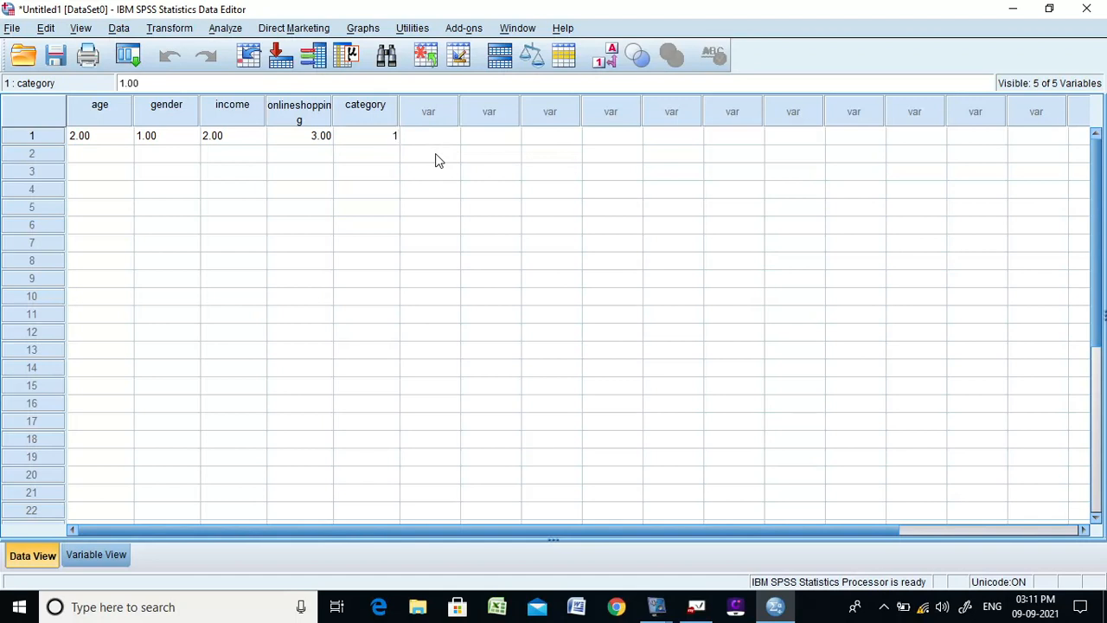
# - Enter the second respondent's first three codes in row 2: age 4, gender 2 and income 1
pyautogui.click(97, 154)
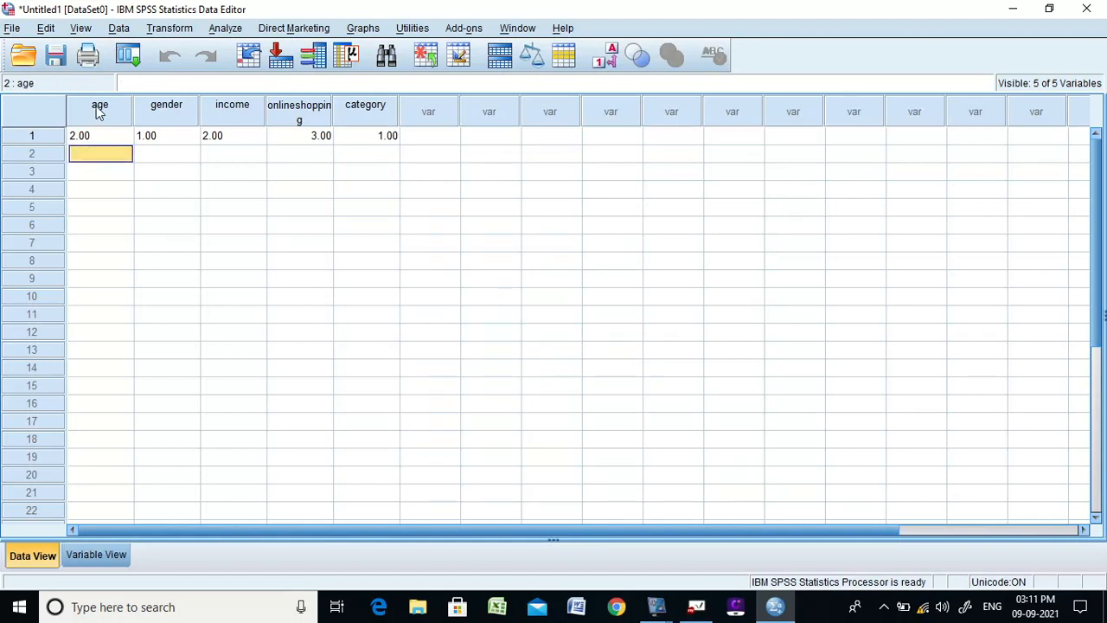
pyautogui.write('4')
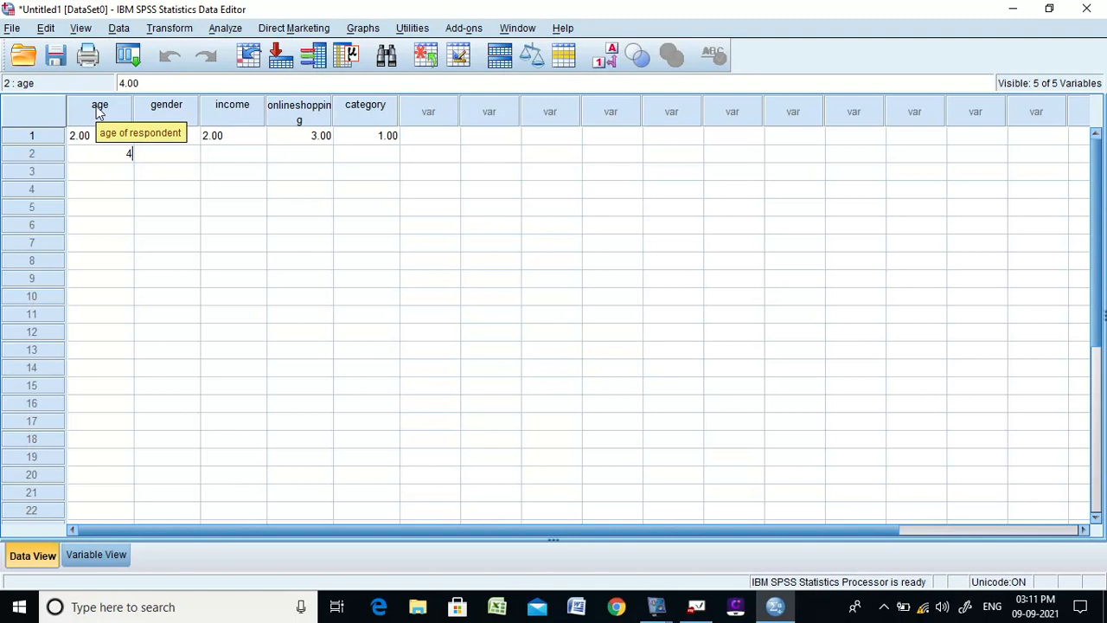
pyautogui.click(192, 161)
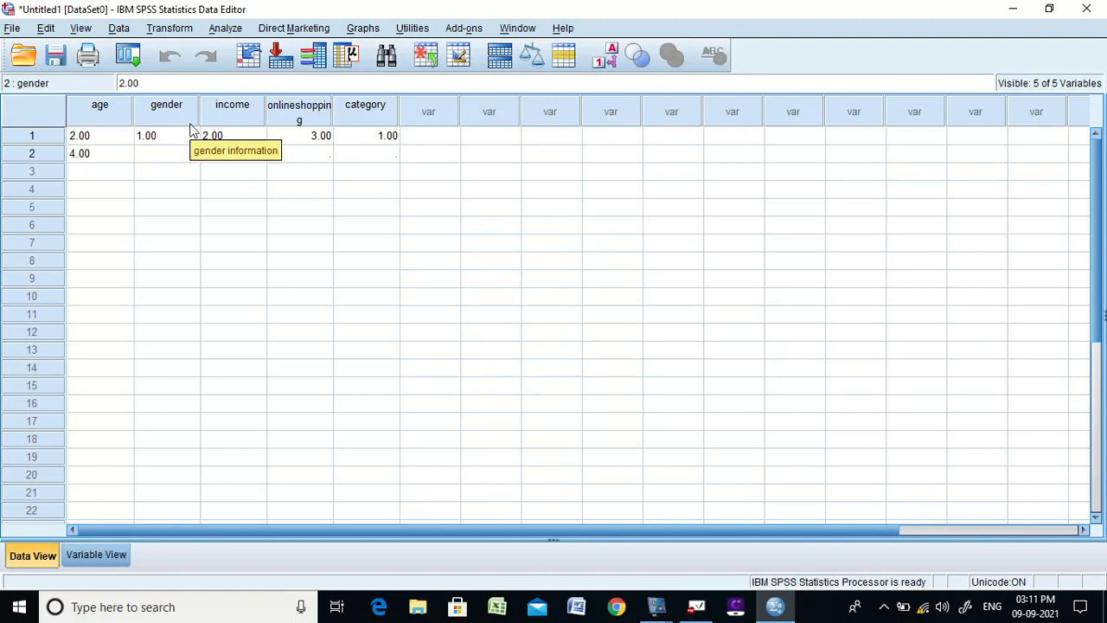
pyautogui.write('2')
pyautogui.click(248, 153)
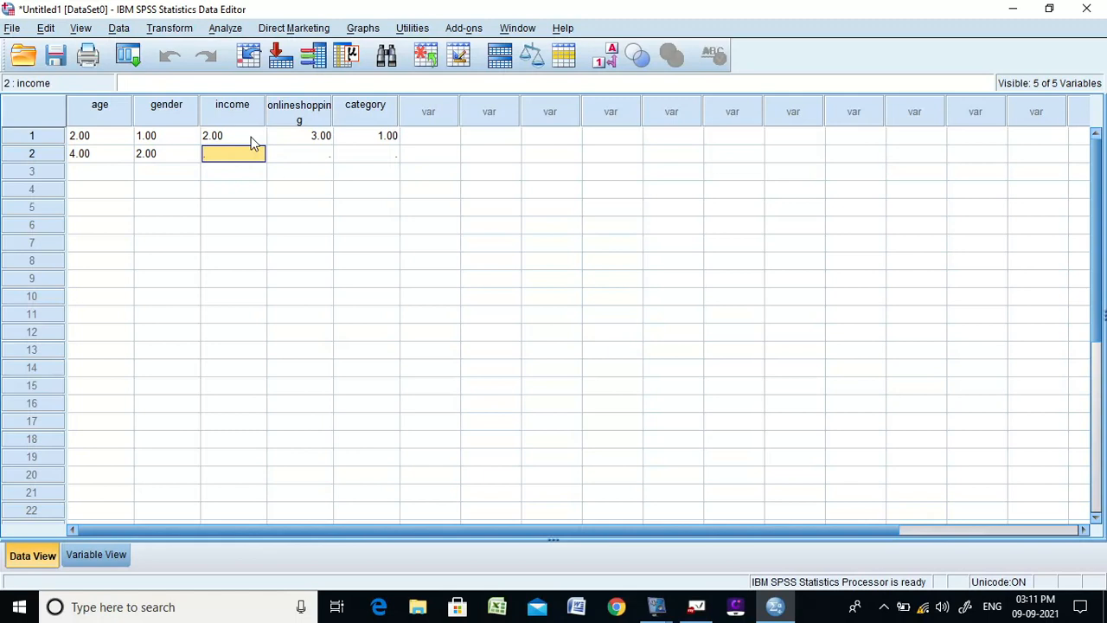
pyautogui.write('1')
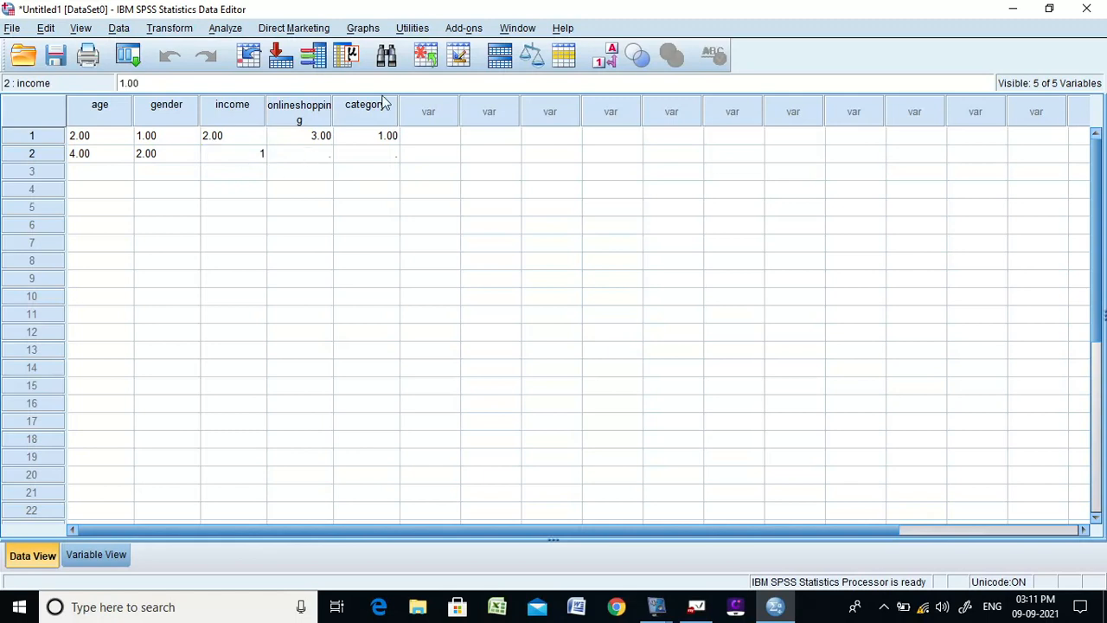
# - Complete the second respondent's row 2 with onlineshopping 1 and category 3
pyautogui.click(315, 154)
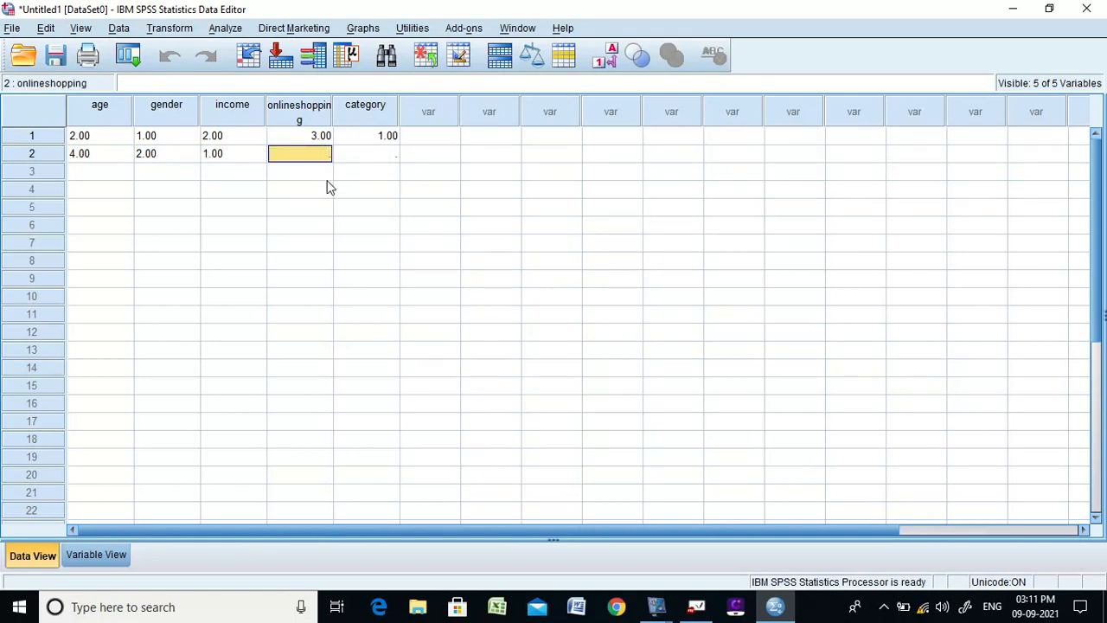
pyautogui.write('4')
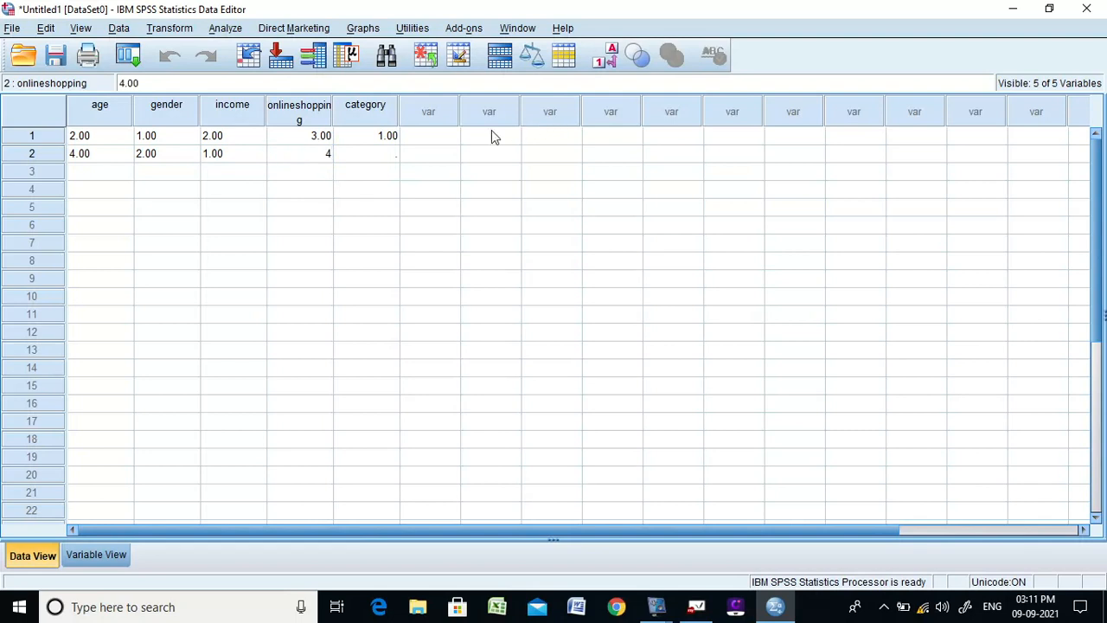
pyautogui.click(386, 153)
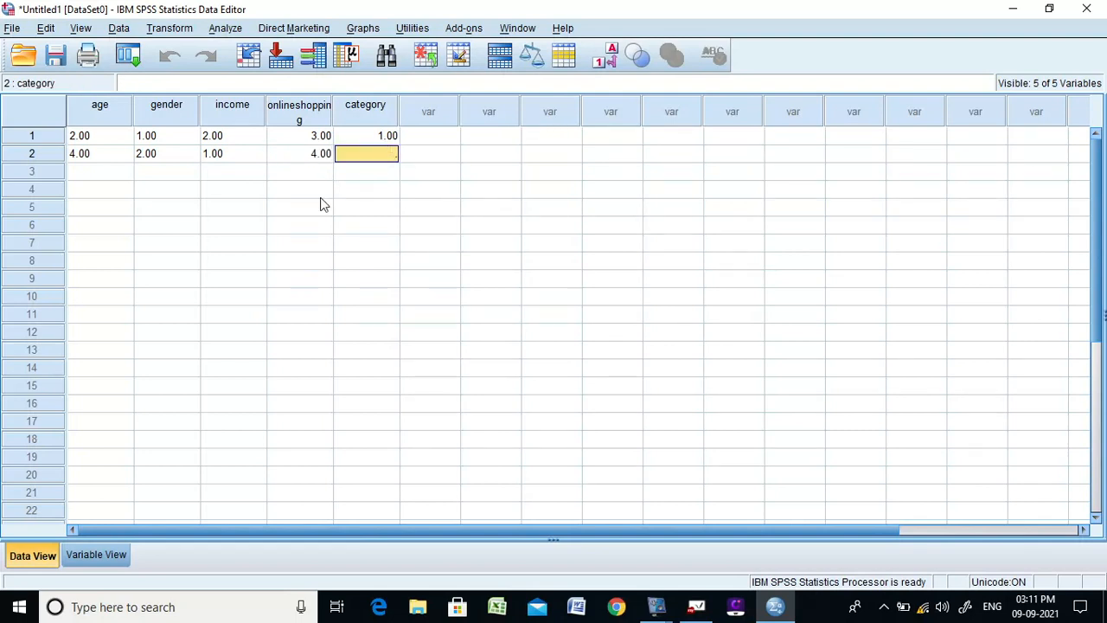
pyautogui.click(317, 159)
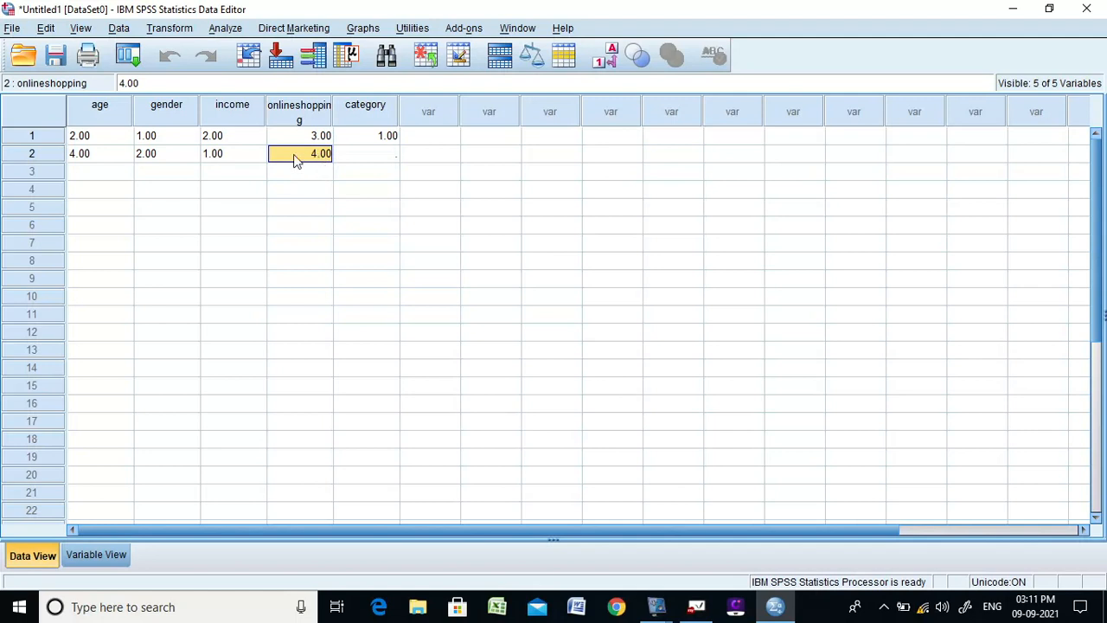
pyautogui.write('1')
pyautogui.click(398, 157)
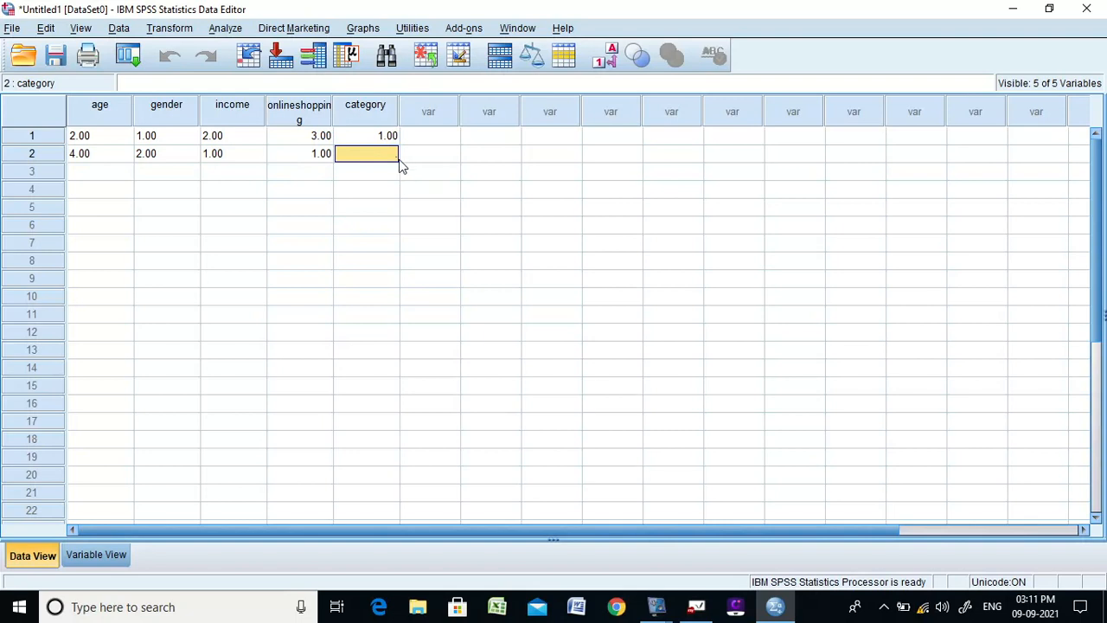
pyautogui.write('3')
# - Try age code 5 for the third respondent in row 3
pyautogui.click(97, 171)
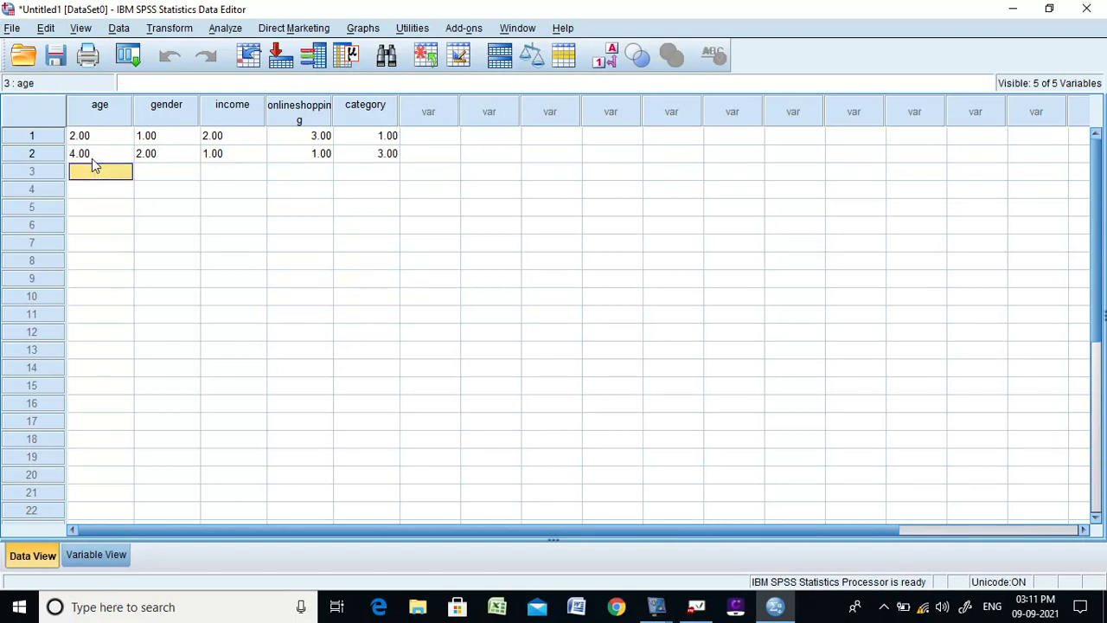
pyautogui.write('5')
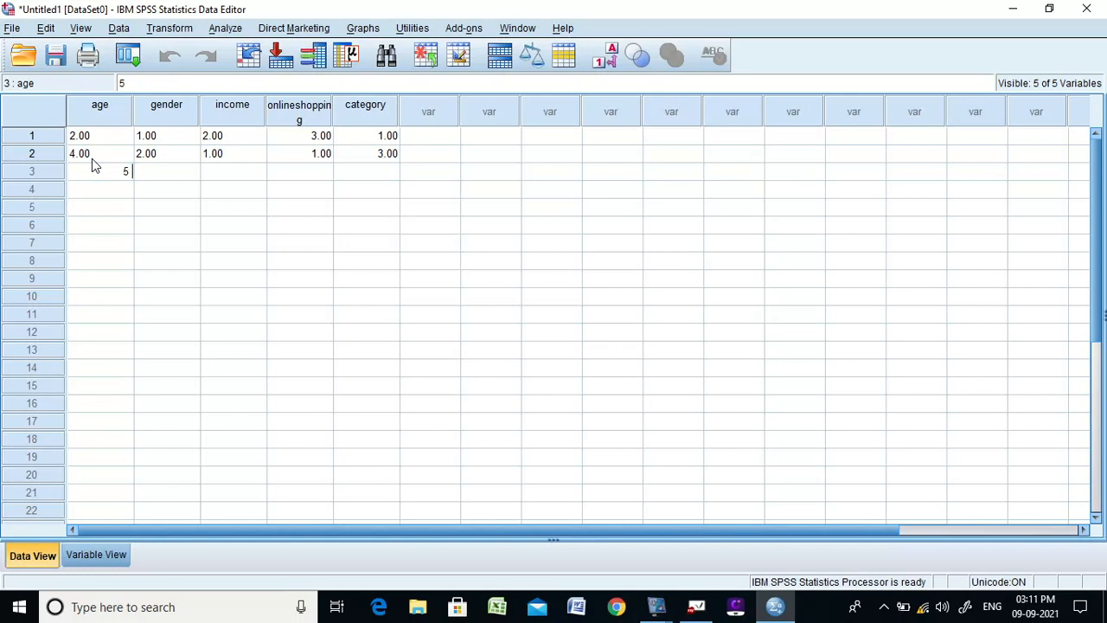
pyautogui.click(186, 188)
pyautogui.press('Up')
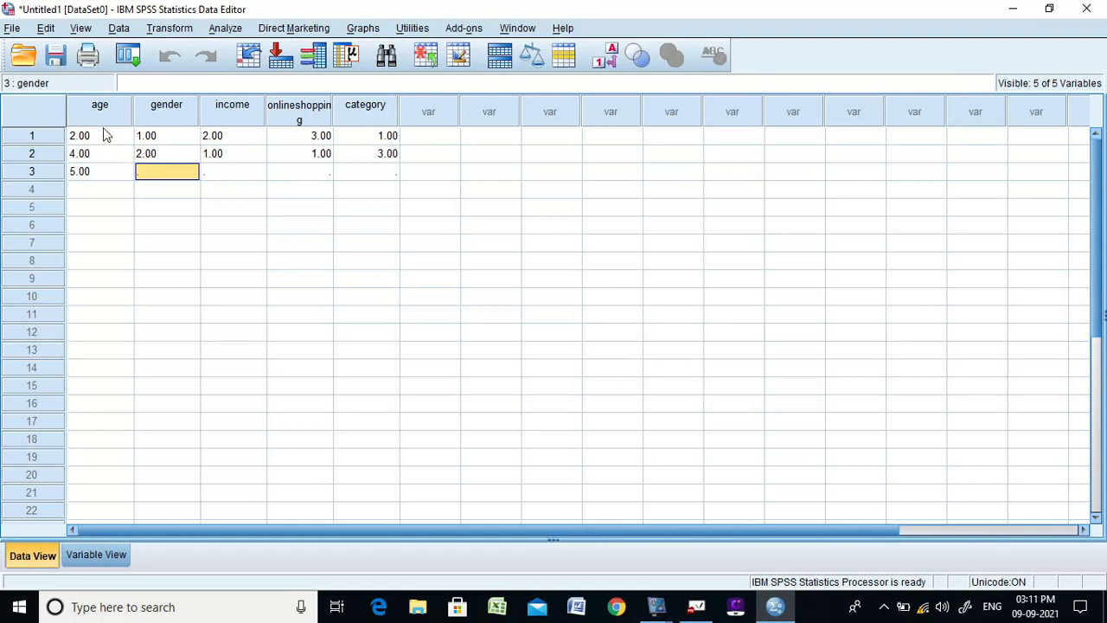
# - Check which codes are defined in the age variable's value labels, leaving them as they are
pyautogui.click(105, 113)
pyautogui.click(102, 172)
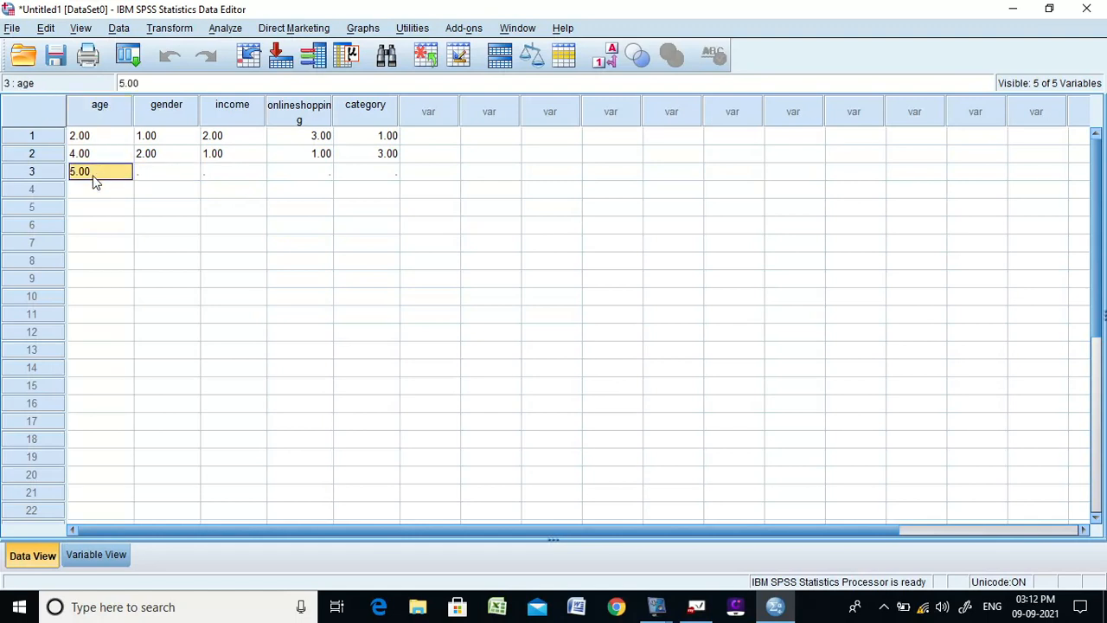
pyautogui.click(117, 555)
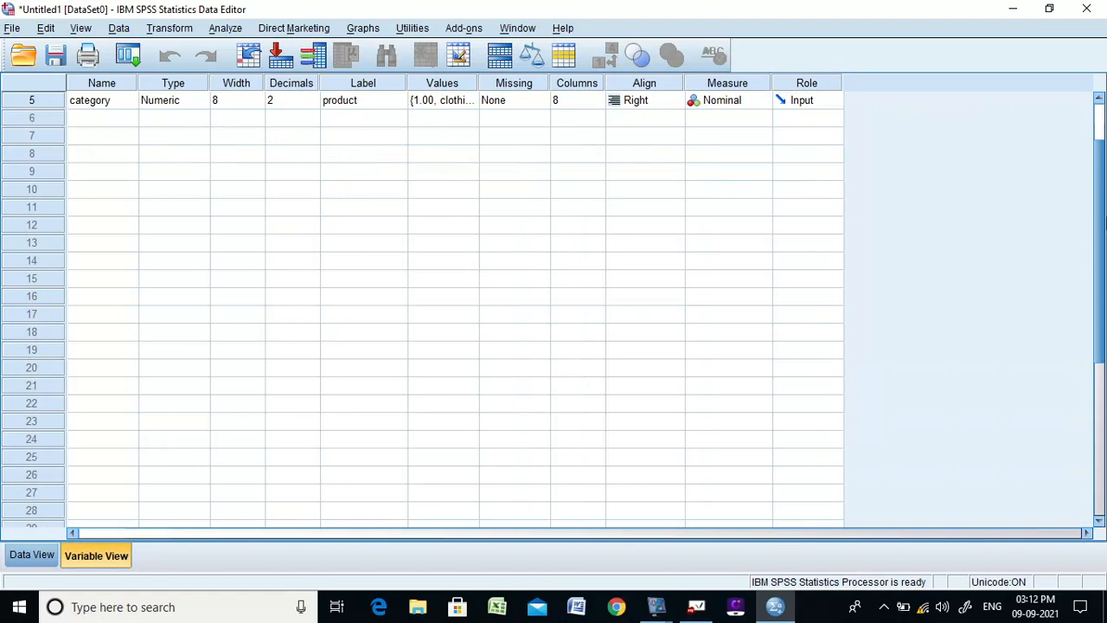
pyautogui.moveTo(1103, 183); pyautogui.dragTo(1068, 101)
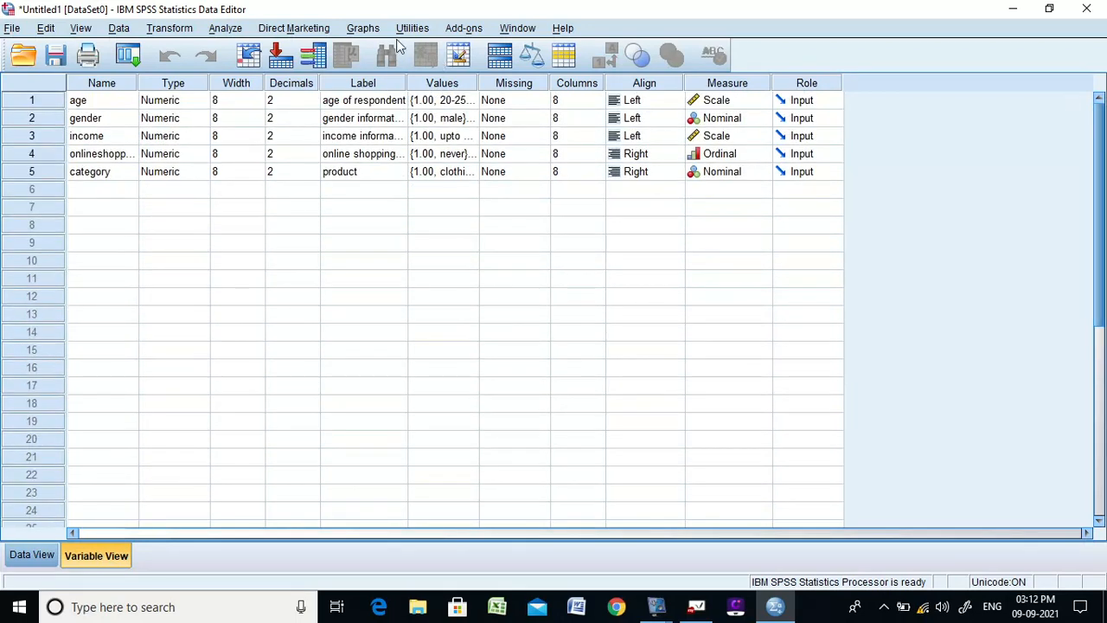
pyautogui.doubleClick(471, 101)
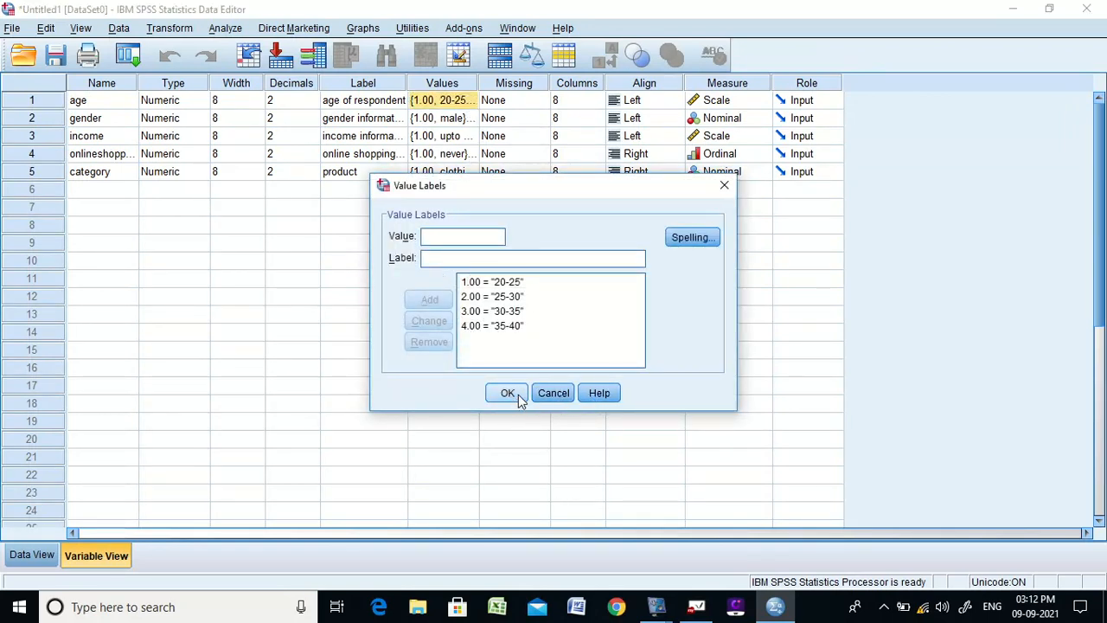
pyautogui.click(725, 185)
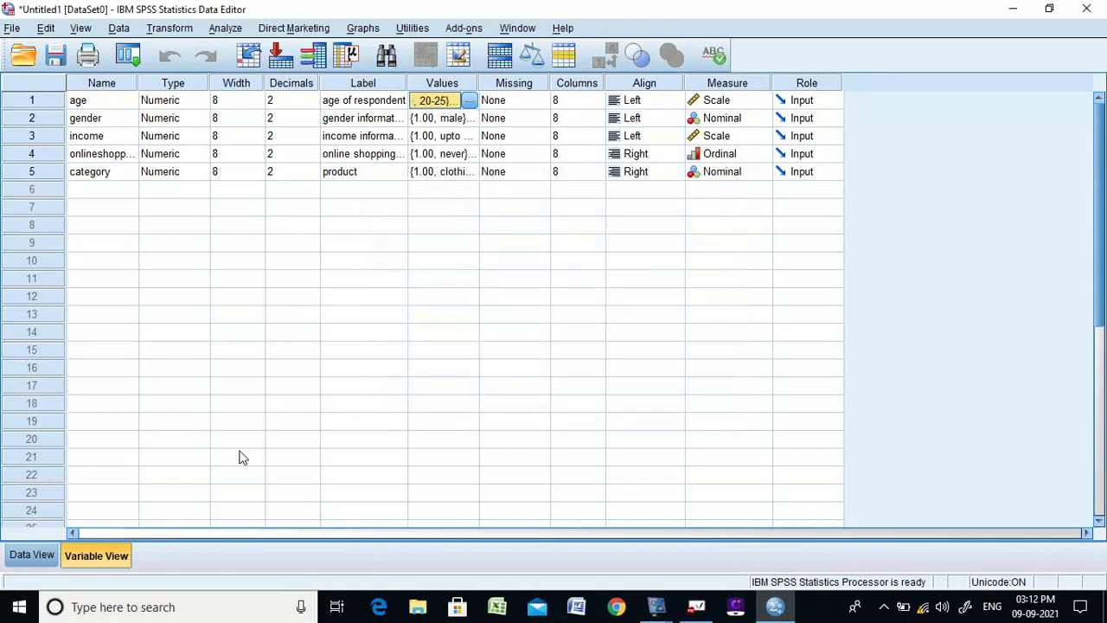
# - Correct the third respondent's age code in row 3 to 3, and enter income 2 and gender 1
pyautogui.click(36, 556)
pyautogui.click(168, 172)
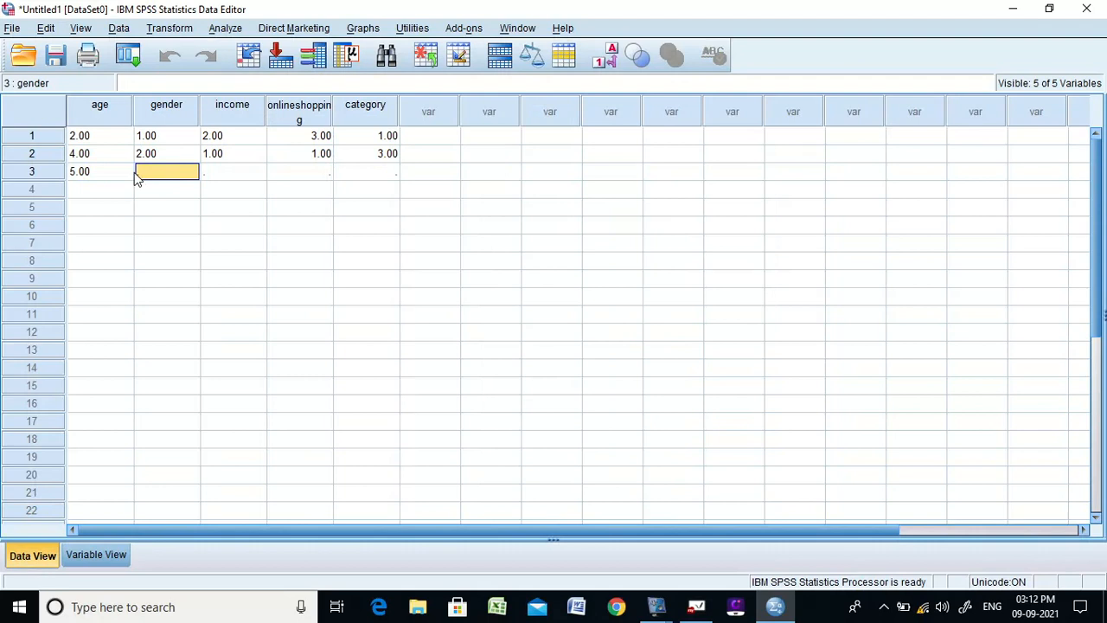
pyautogui.click(106, 175)
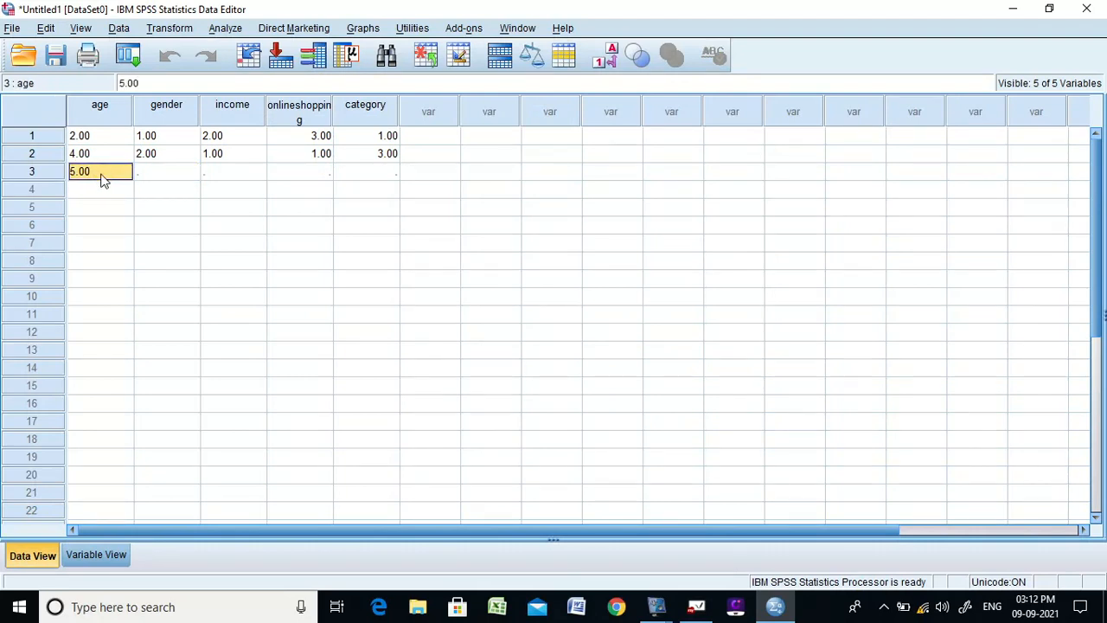
pyautogui.write('3')
pyautogui.click(183, 173)
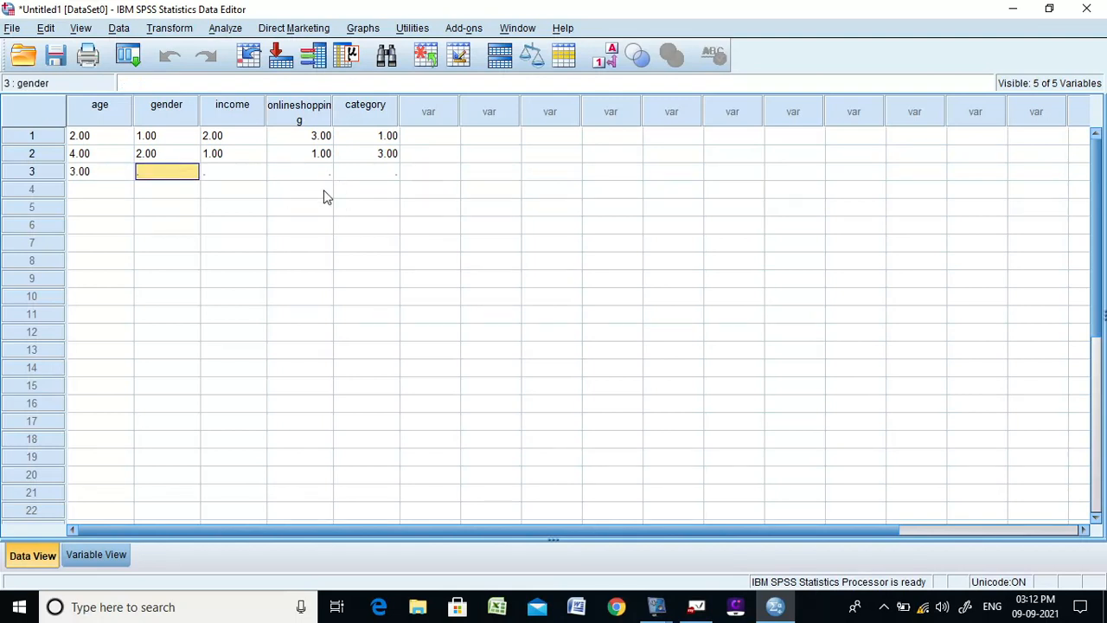
pyautogui.click(240, 178)
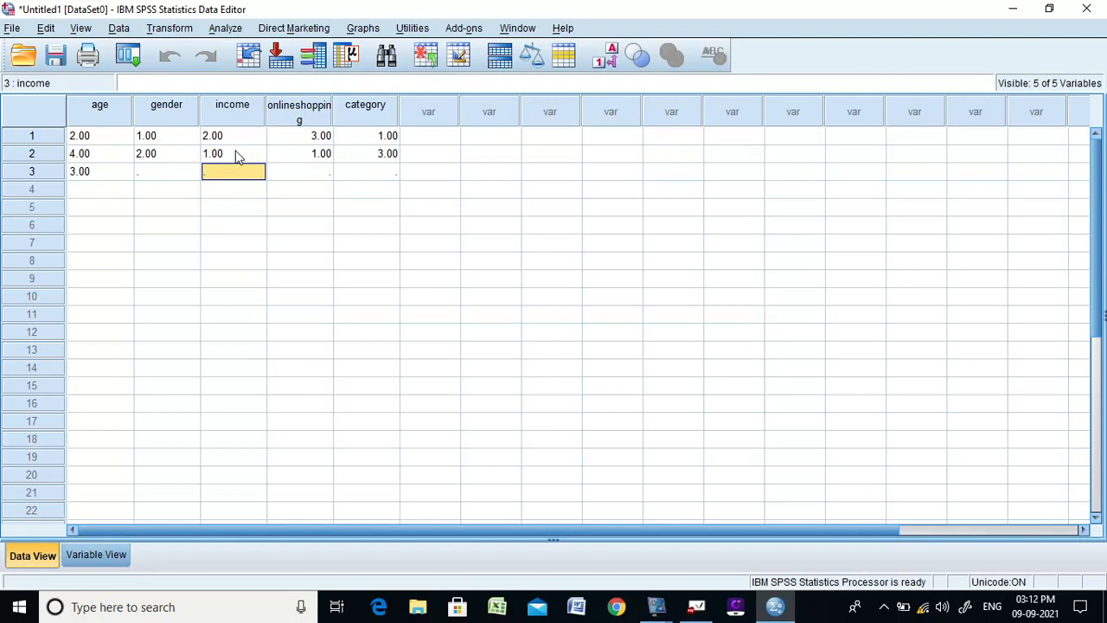
pyautogui.write('2')
pyautogui.click(170, 175)
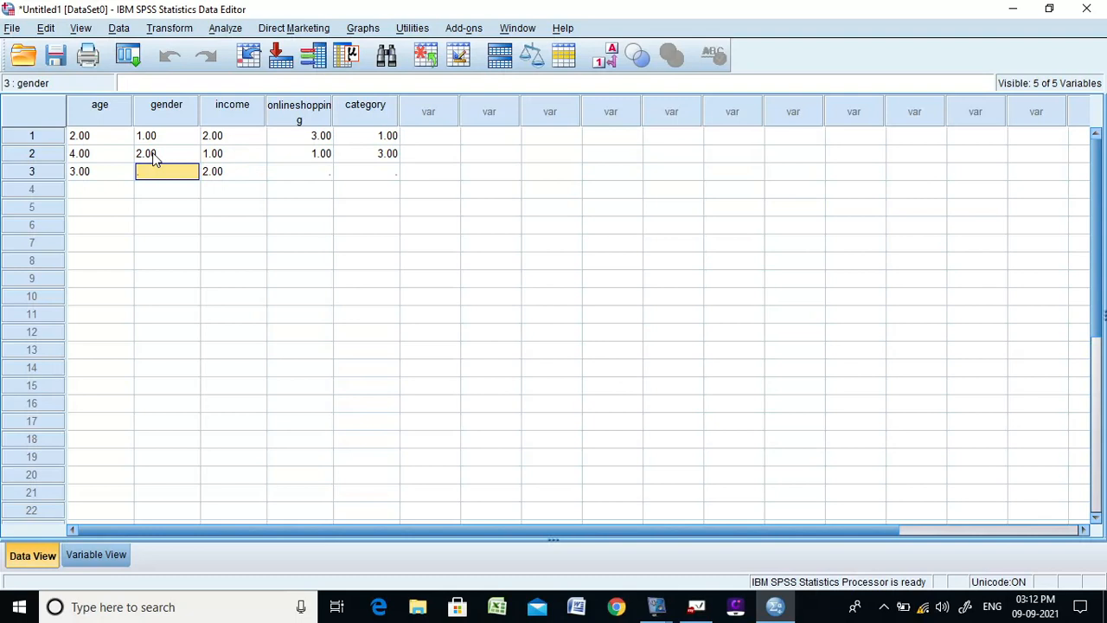
pyautogui.write('1')
# - Complete the third respondent's row 3 with onlineshopping 2 and category 4
pyautogui.click(316, 173)
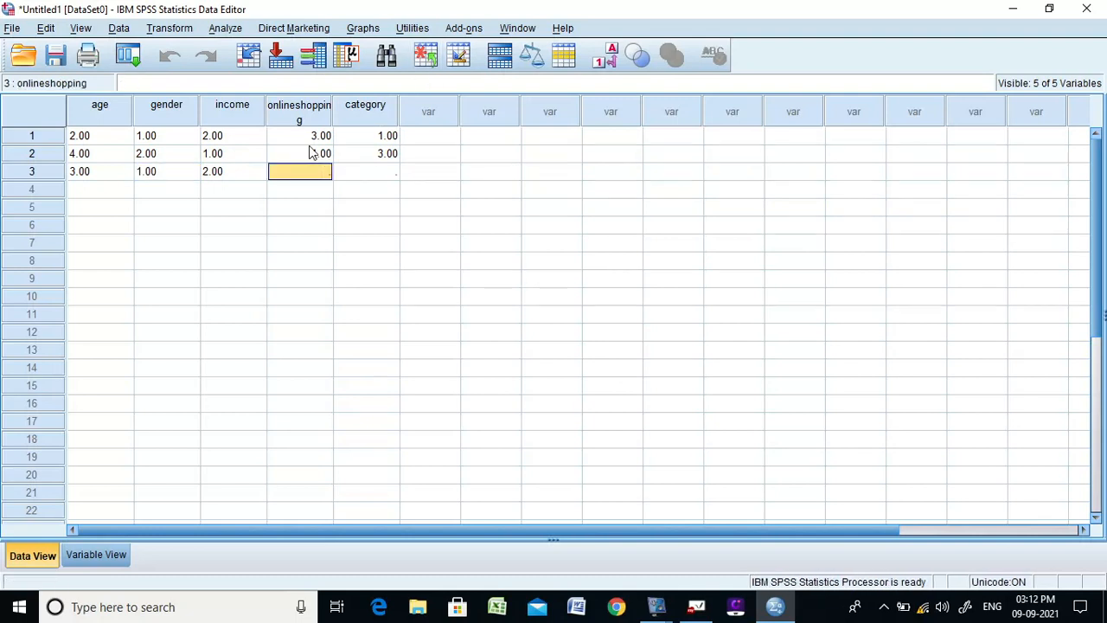
pyautogui.write('2')
pyautogui.click(383, 171)
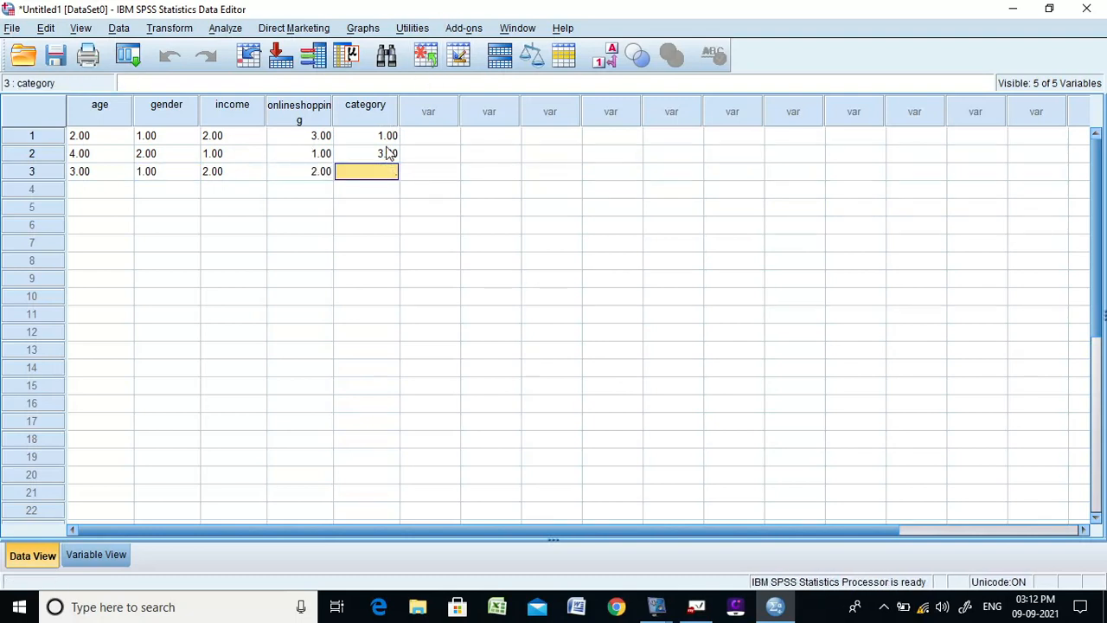
pyautogui.write('4')
pyautogui.click(505, 206)
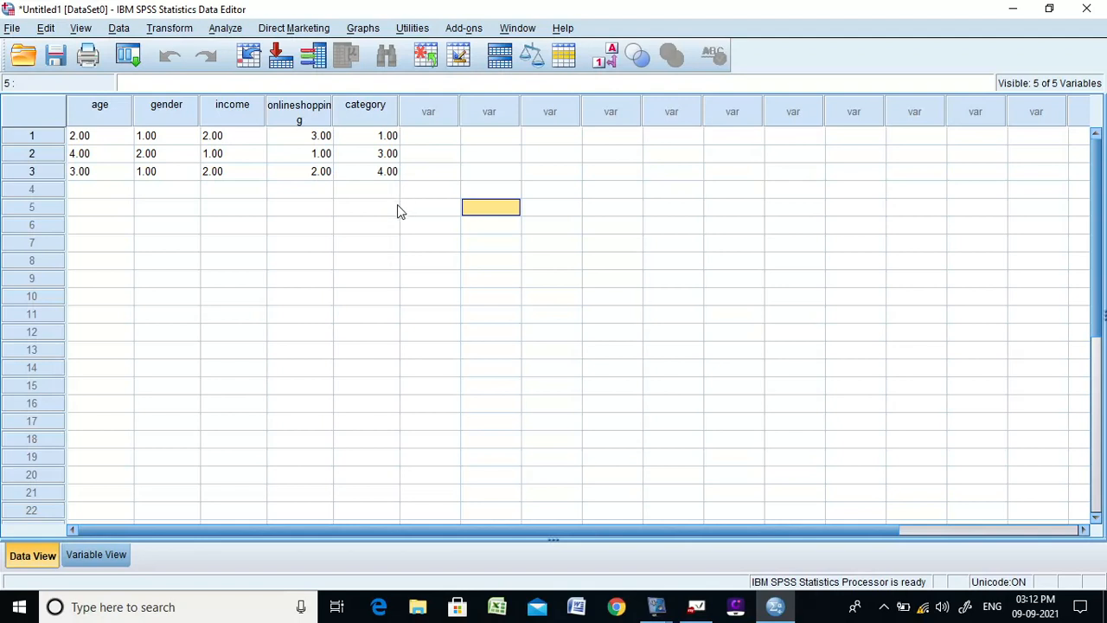
pyautogui.click(35, 138)
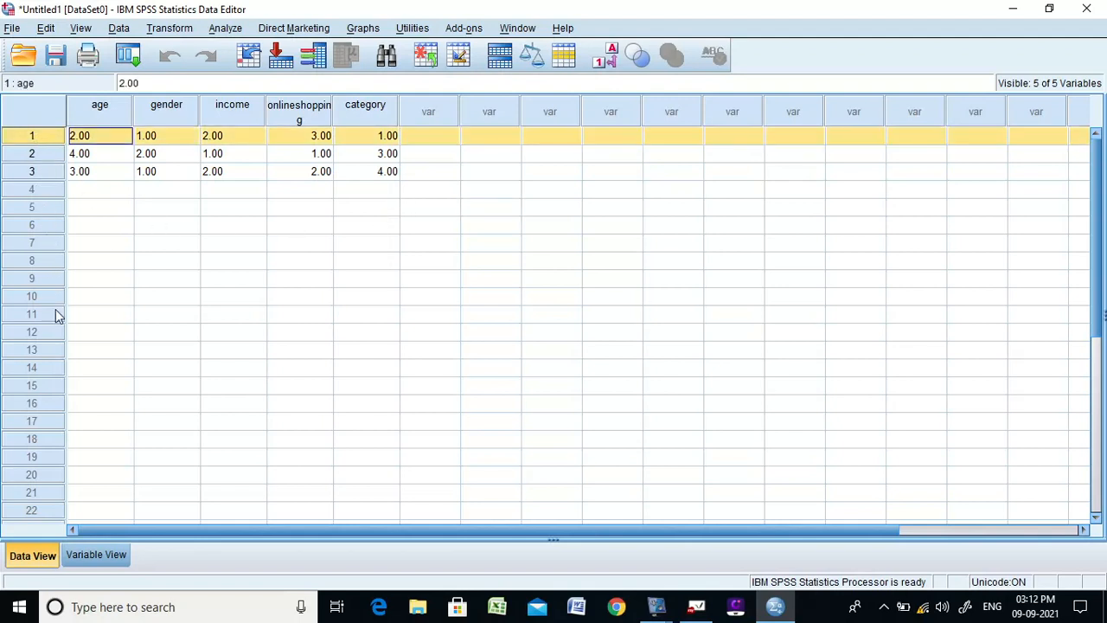
pyautogui.click(76, 514)
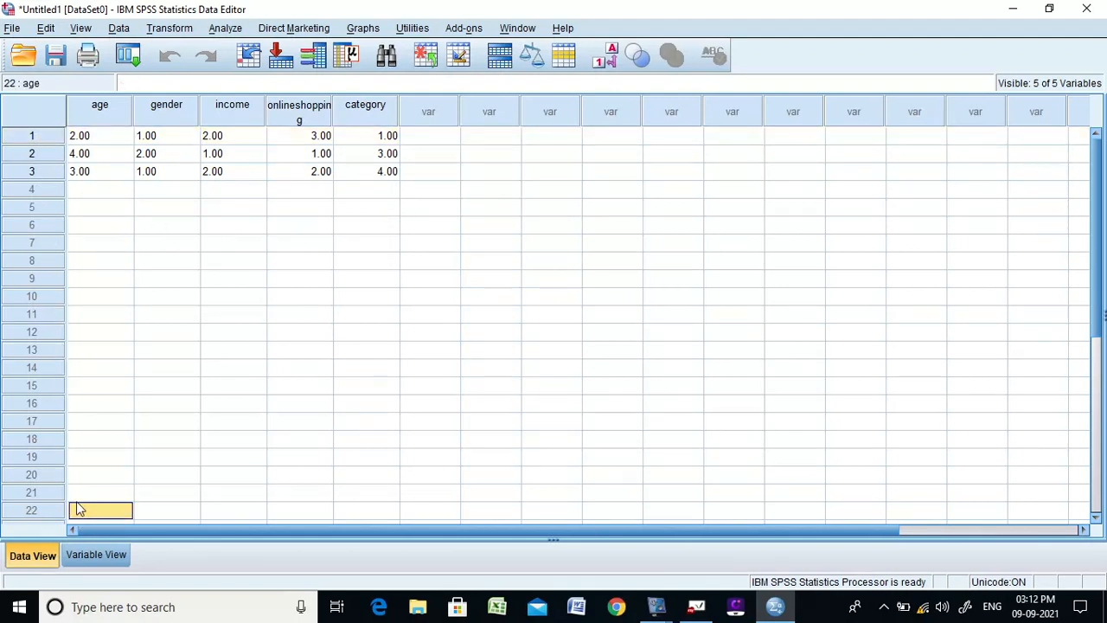
pyautogui.click(865, 139)
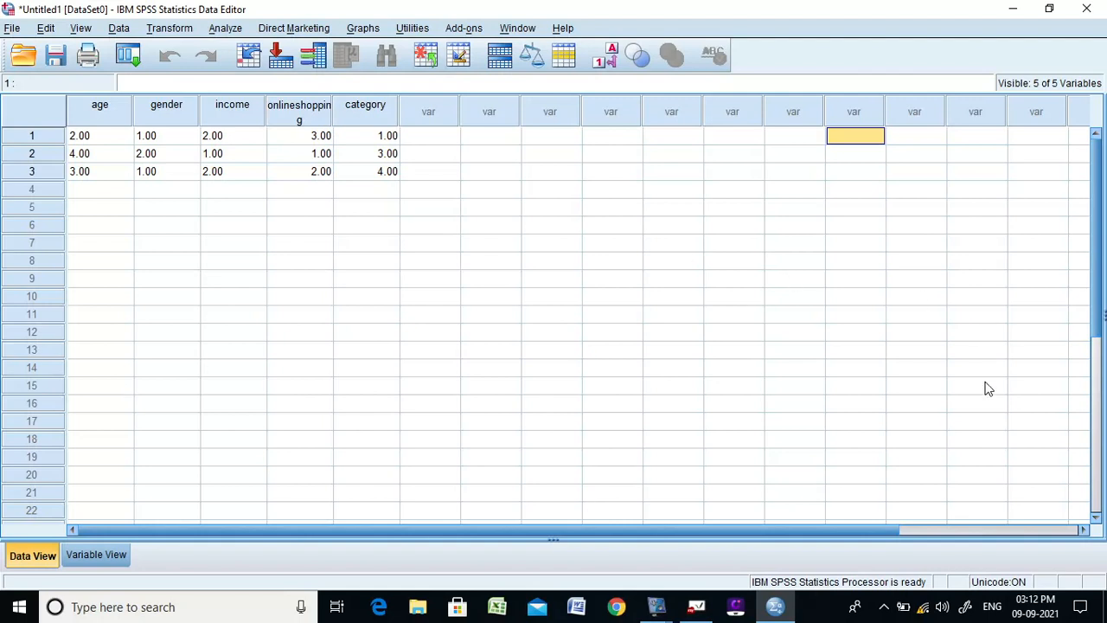
pyautogui.click(1098, 488)
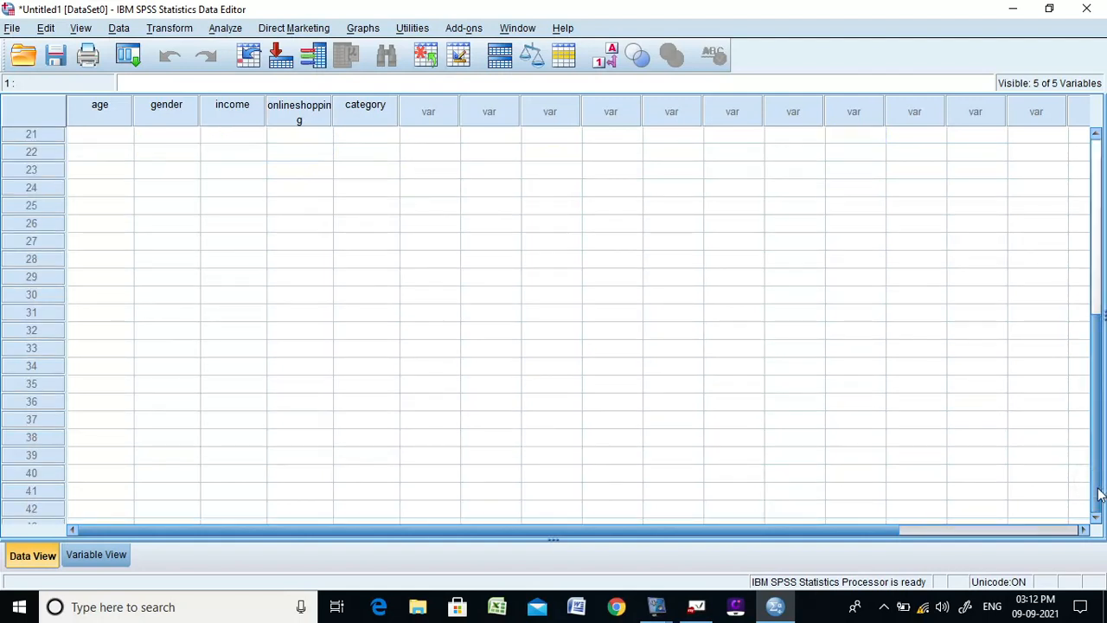
pyautogui.moveTo(1097, 482); pyautogui.dragTo(1091, 230)
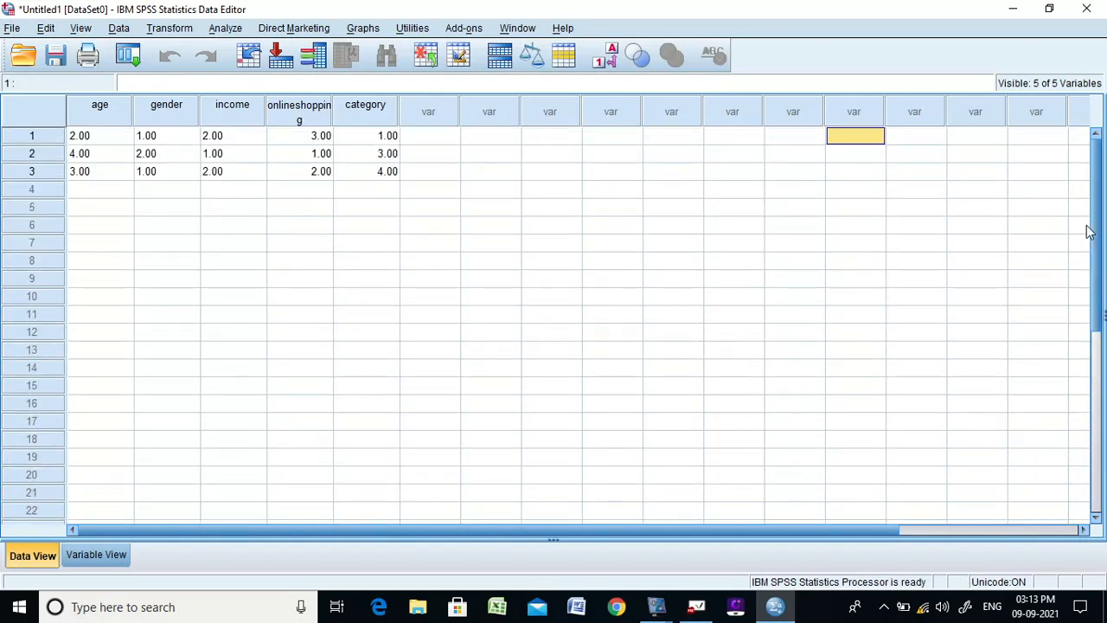
# - Set up a Frequencies analysis and add the age of respondent and gender information variables to it
pyautogui.click(227, 30)
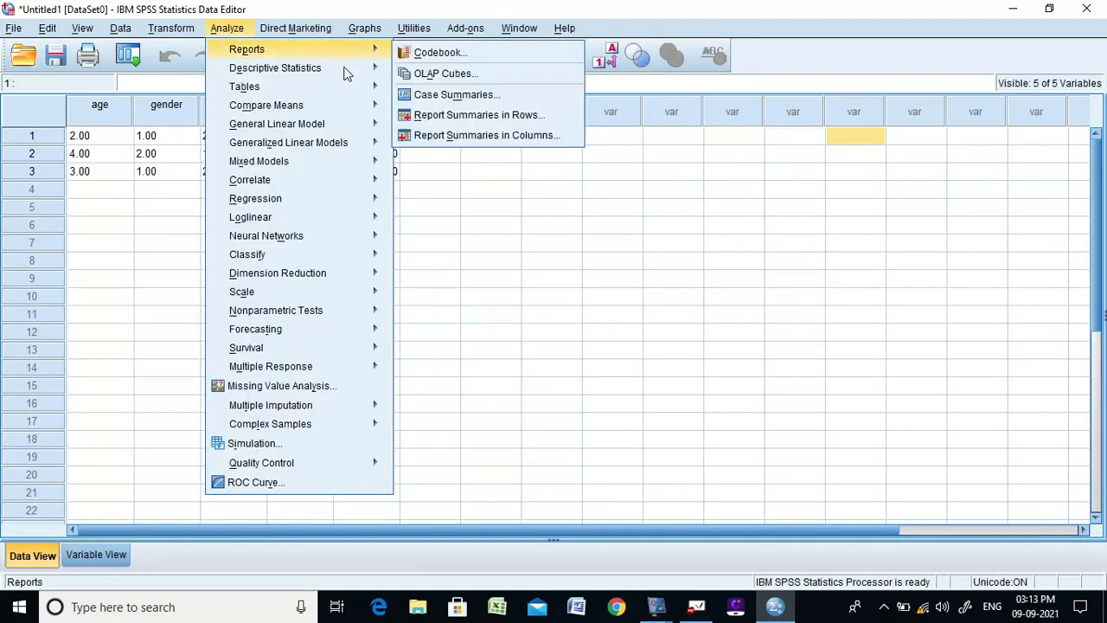
pyautogui.moveTo(338, 67)
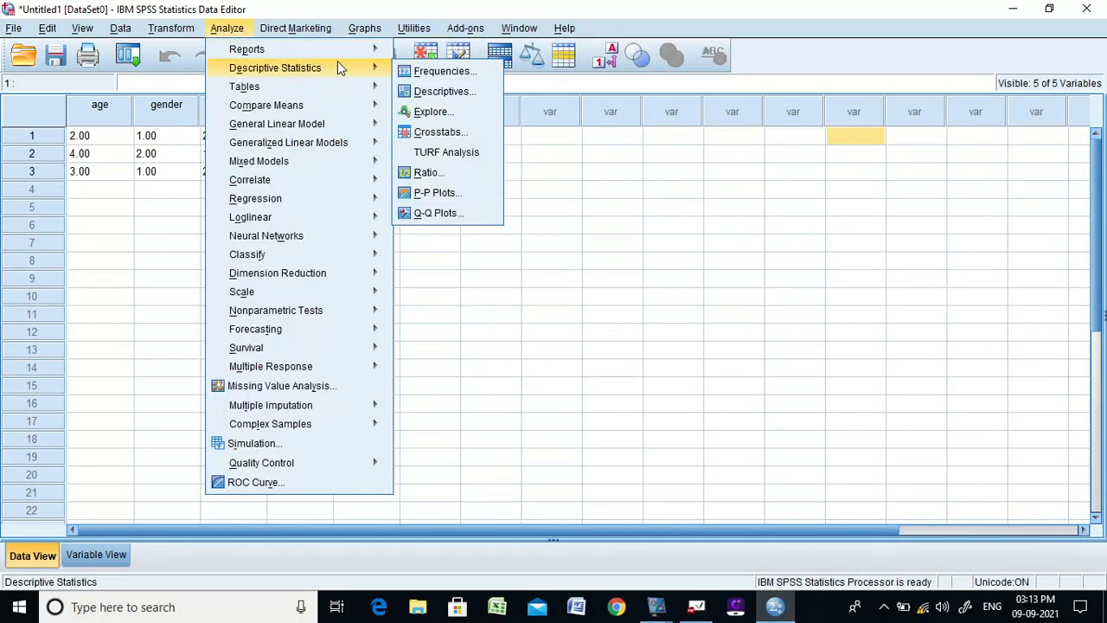
pyautogui.click(440, 72)
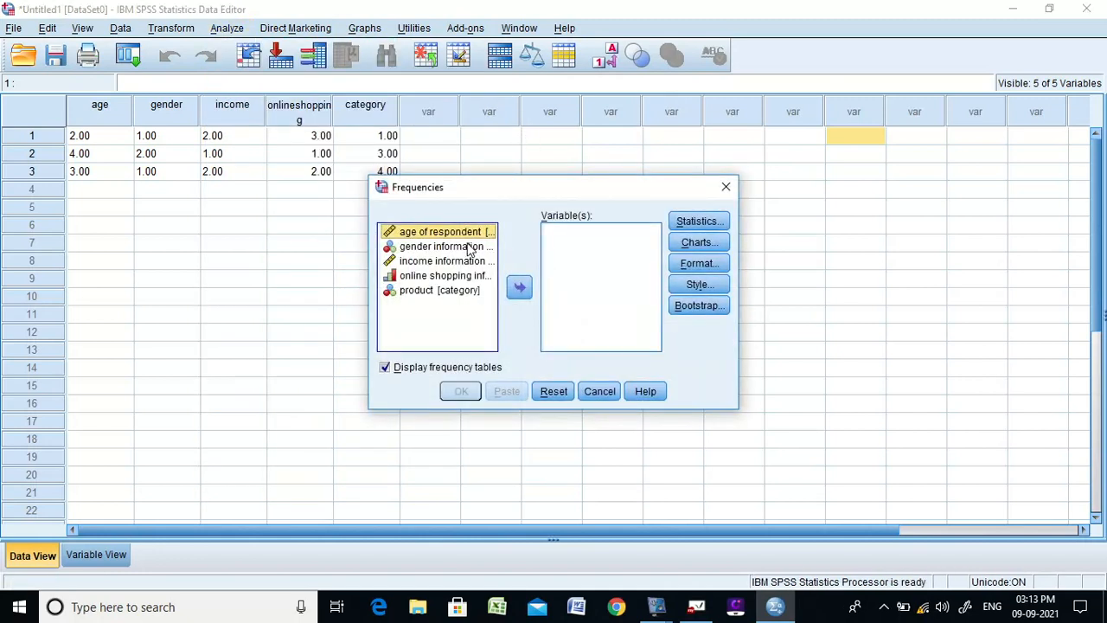
pyautogui.click(519, 287)
pyautogui.click(480, 233)
pyautogui.click(519, 287)
# - Add the income, online shopping and product variables to the Frequencies analysis and run it with frequency tables displayed
pyautogui.click(479, 232)
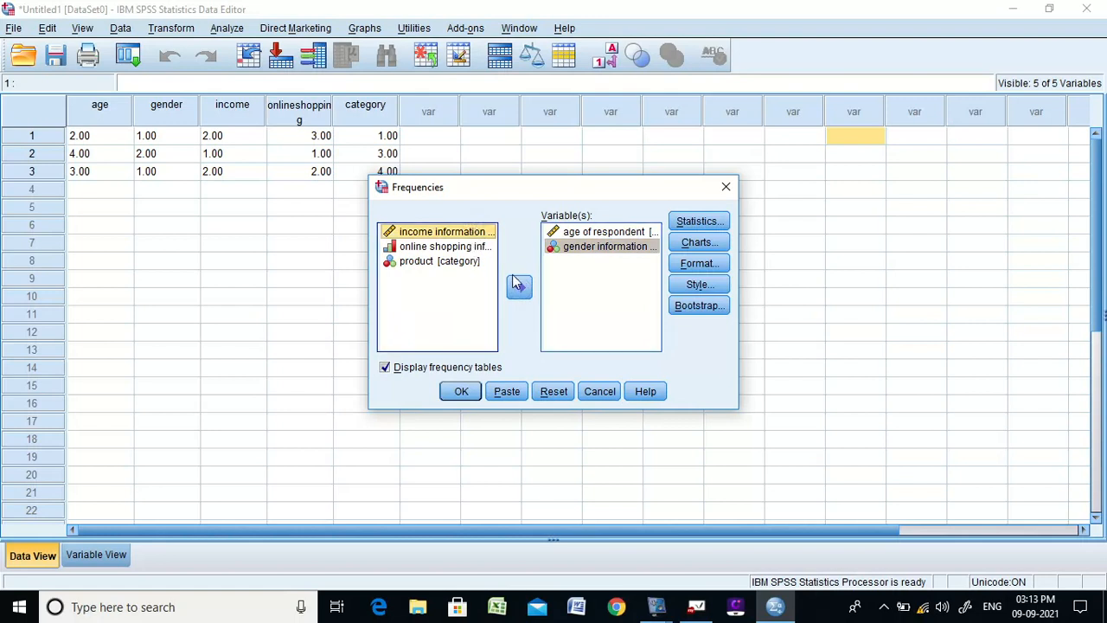
pyautogui.click(518, 287)
pyautogui.click(476, 232)
pyautogui.click(520, 288)
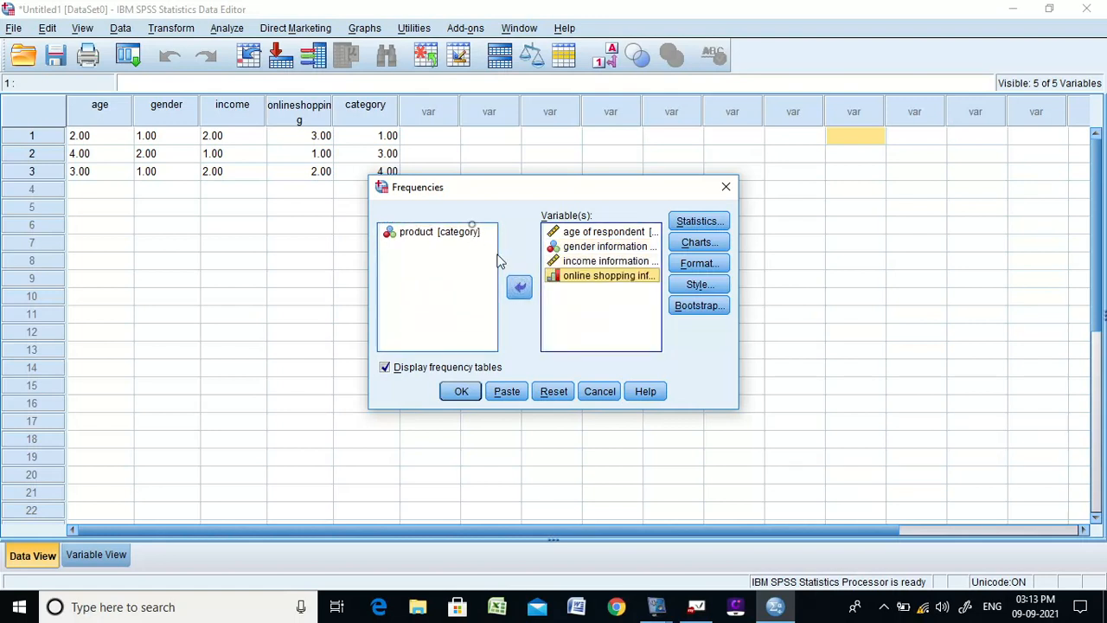
pyautogui.click(479, 234)
pyautogui.click(519, 288)
pyautogui.click(464, 391)
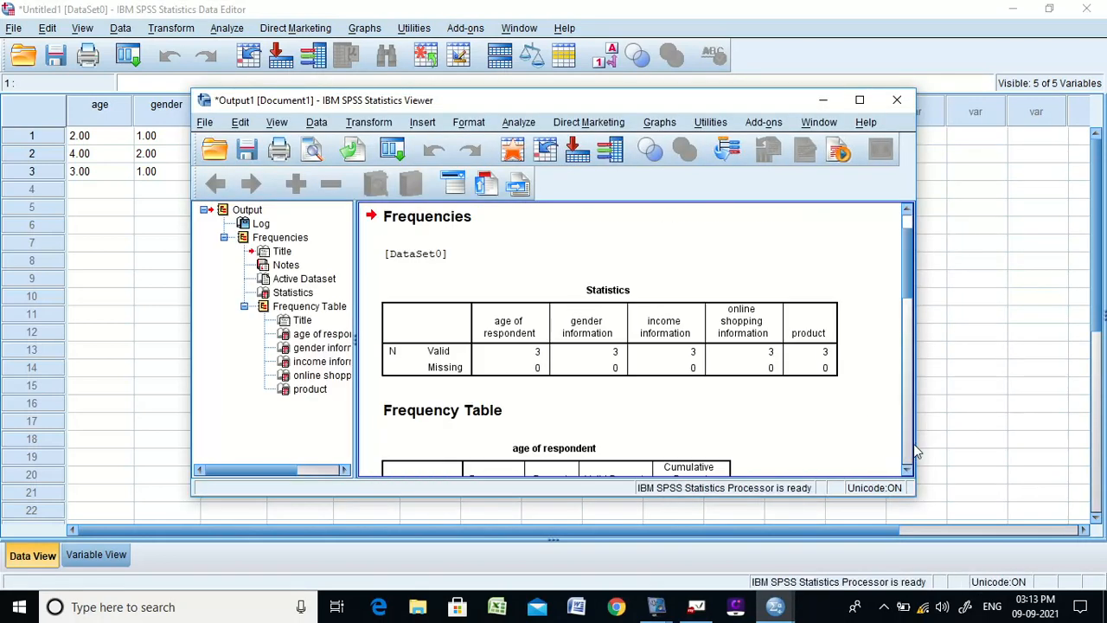
# - Look through the frequency tables down to product, examine the age of respondent table, and close the output without saving it
pyautogui.click(910, 450)
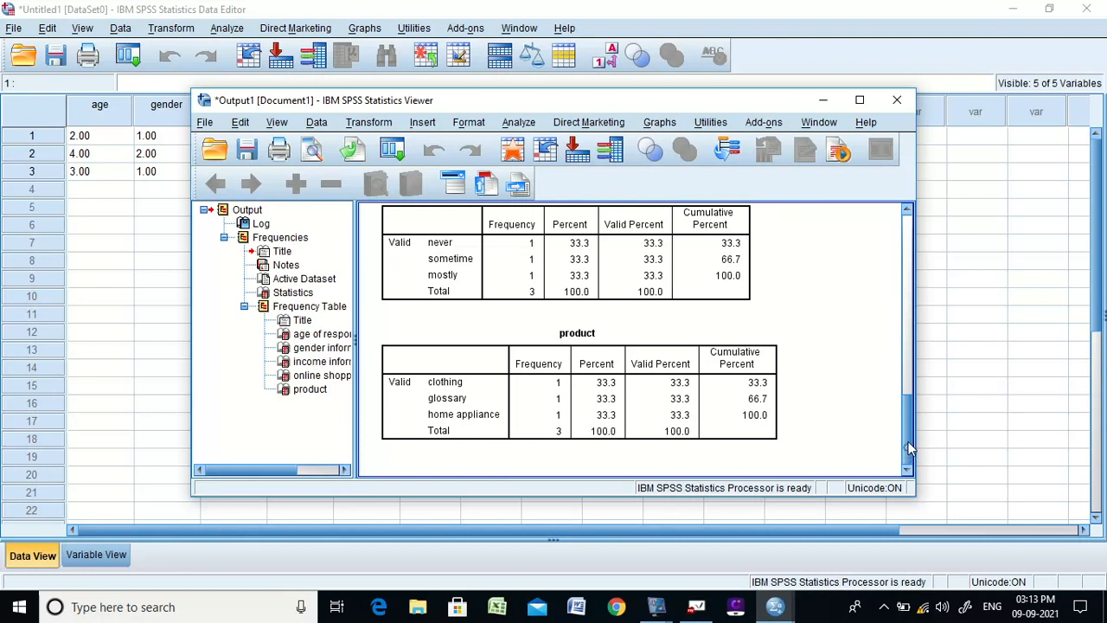
pyautogui.moveTo(907, 412); pyautogui.dragTo(872, 260)
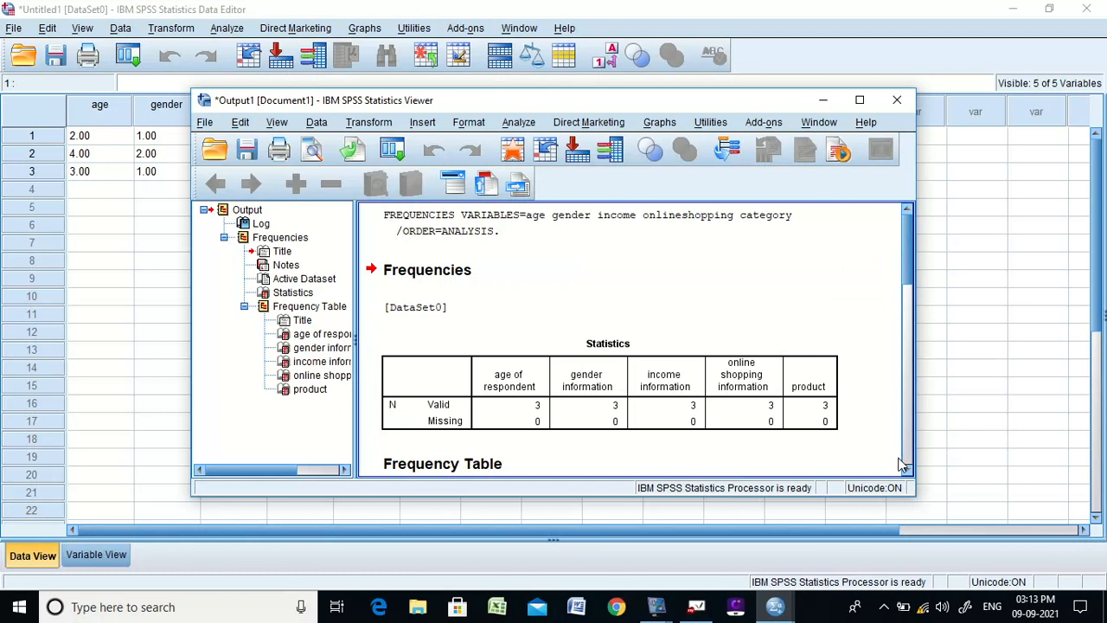
pyautogui.moveTo(908, 472); pyautogui.dragTo(908, 471)
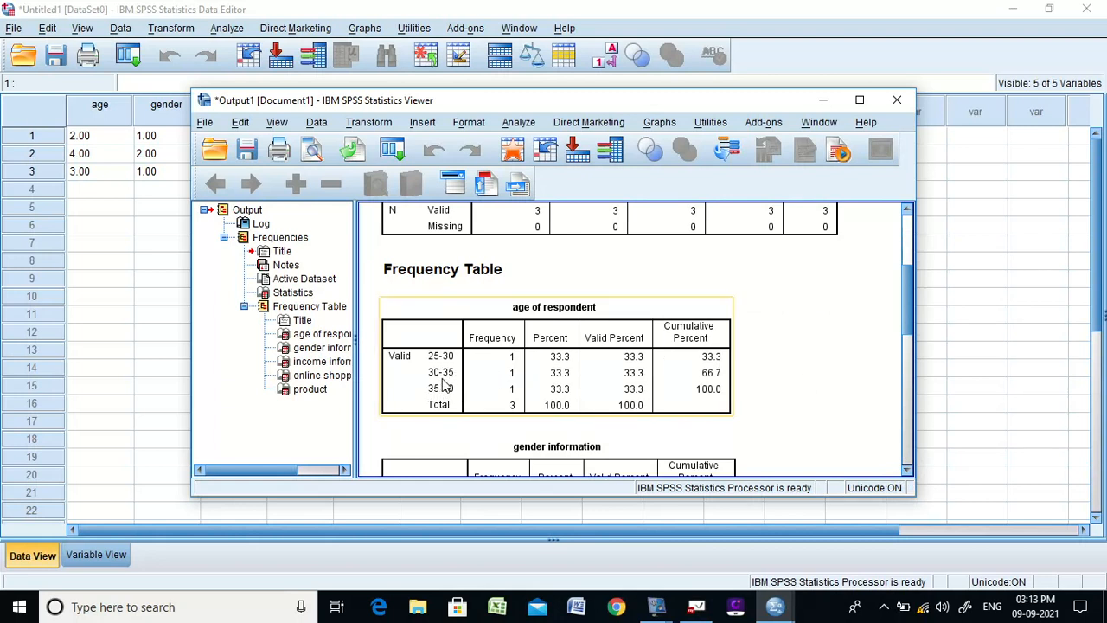
pyautogui.click(512, 410)
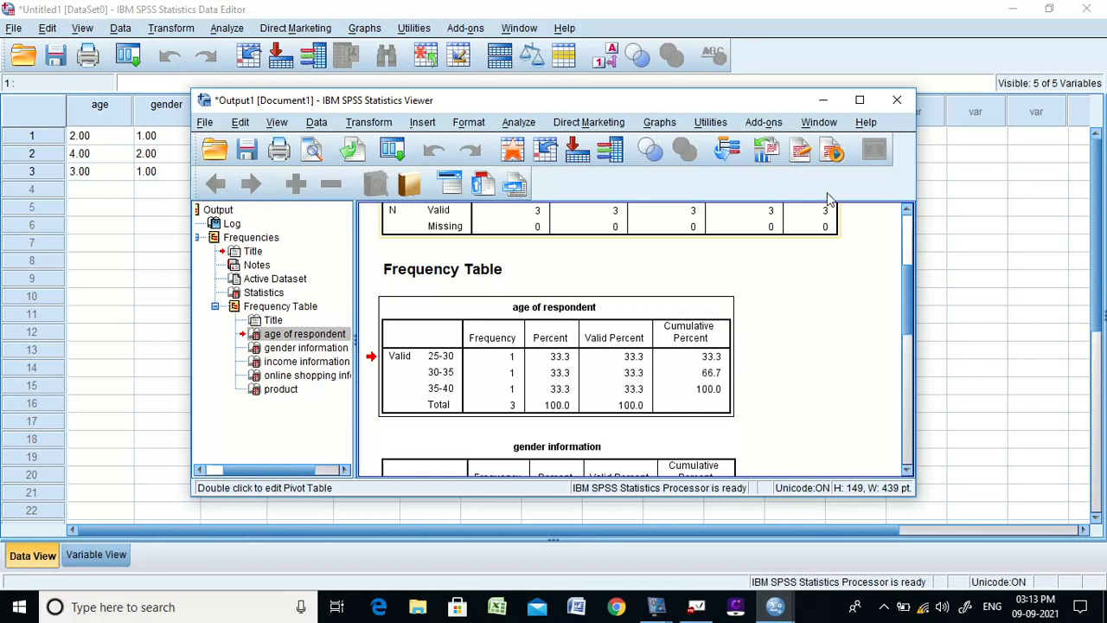
pyautogui.click(897, 99)
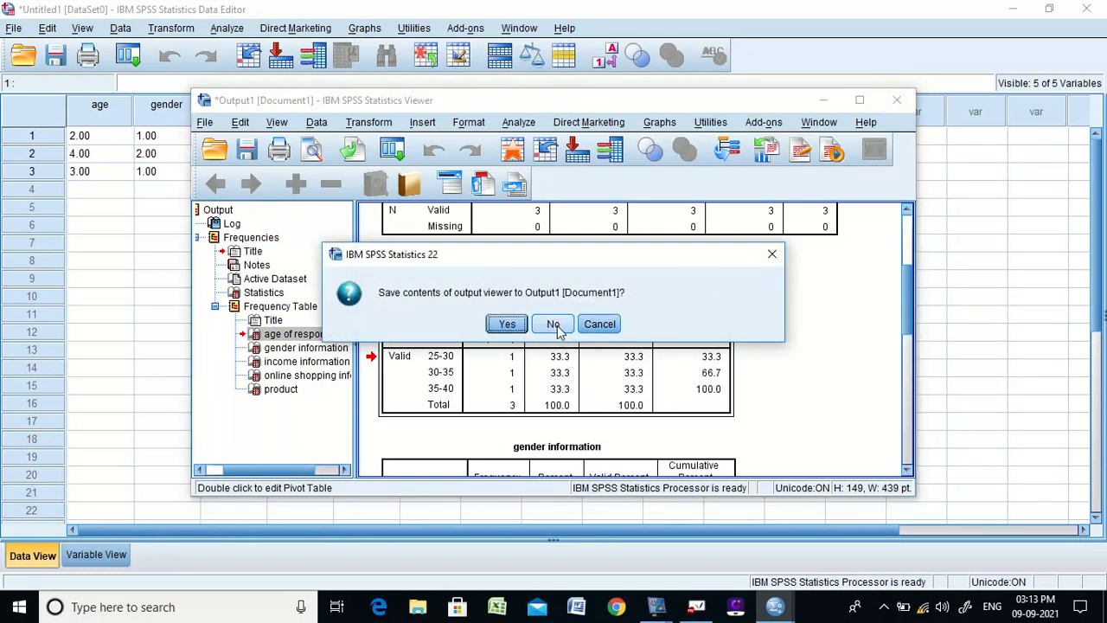
pyautogui.click(554, 333)
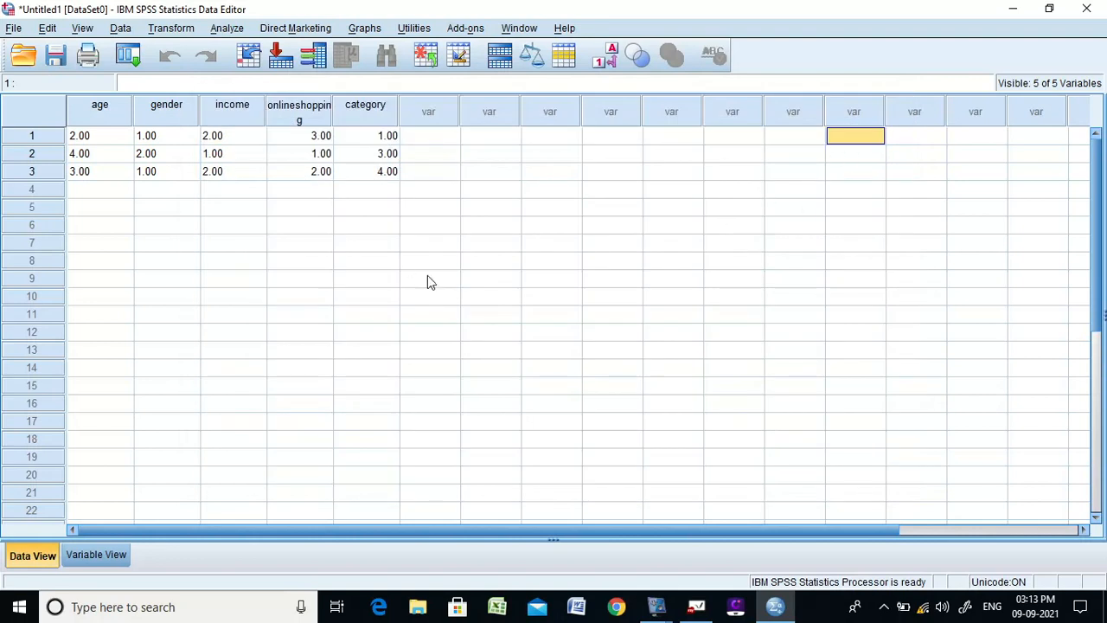
# - Show the variable definitions, switch to the myViewBoard whiteboard in full size and go to page 1 with the demographic profile
pyautogui.moveTo(1100, 363); pyautogui.dragTo(1103, 181)
pyautogui.click(107, 553)
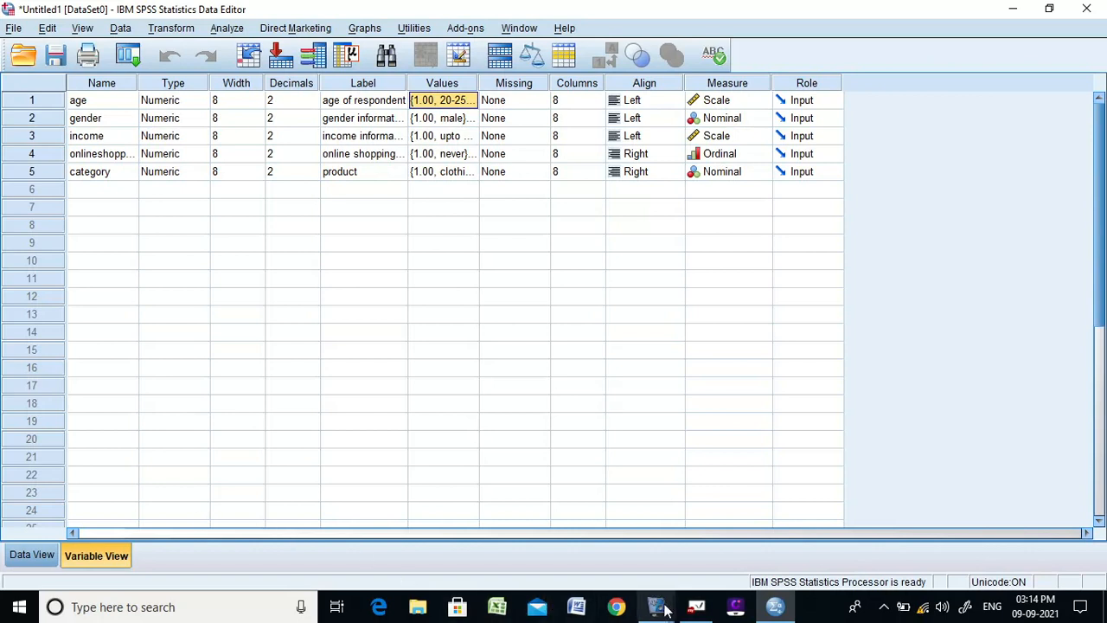
pyautogui.moveTo(717, 608)
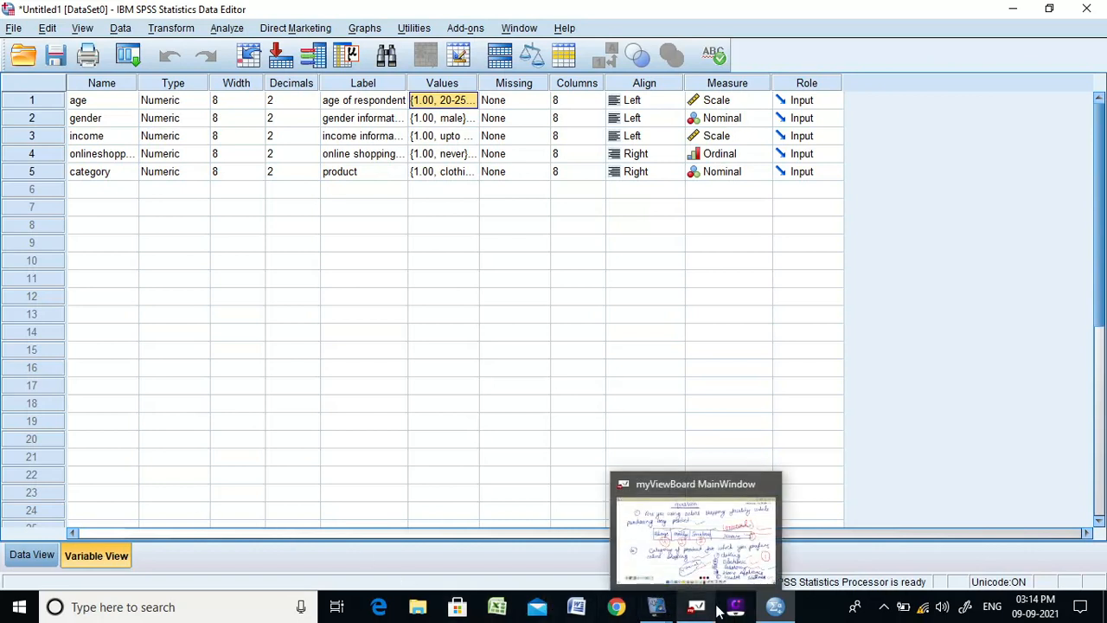
pyautogui.click(698, 523)
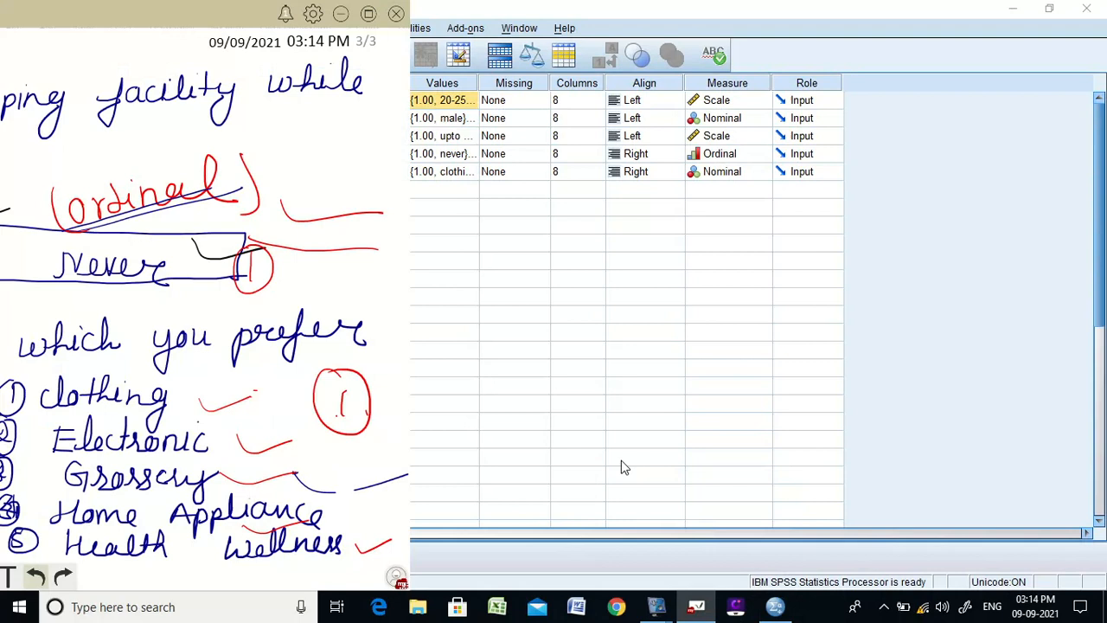
pyautogui.click(369, 15)
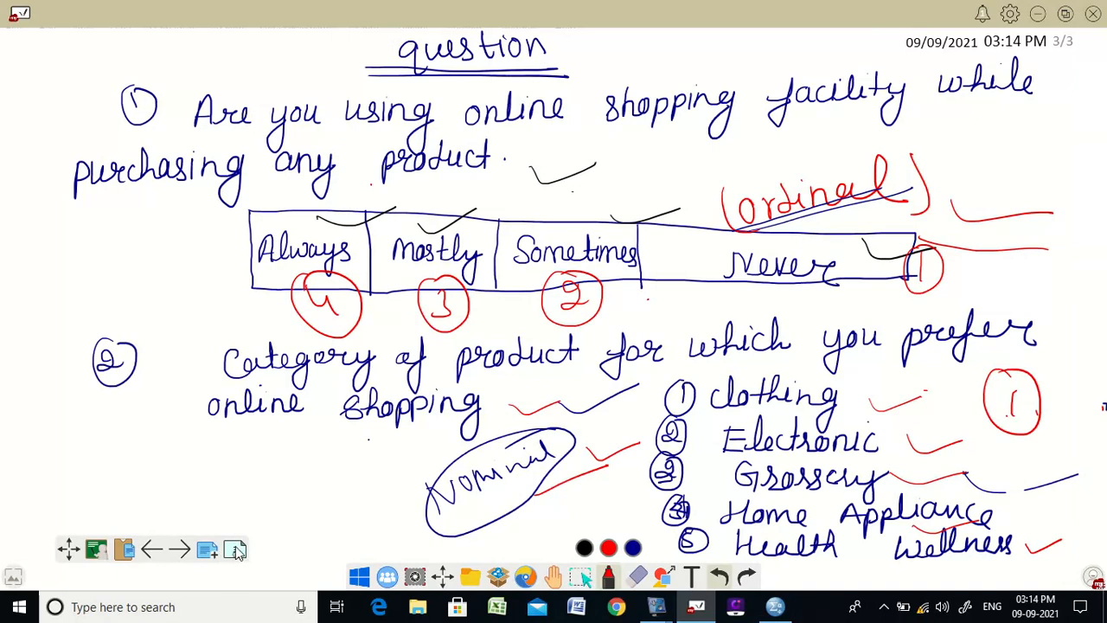
pyautogui.click(235, 550)
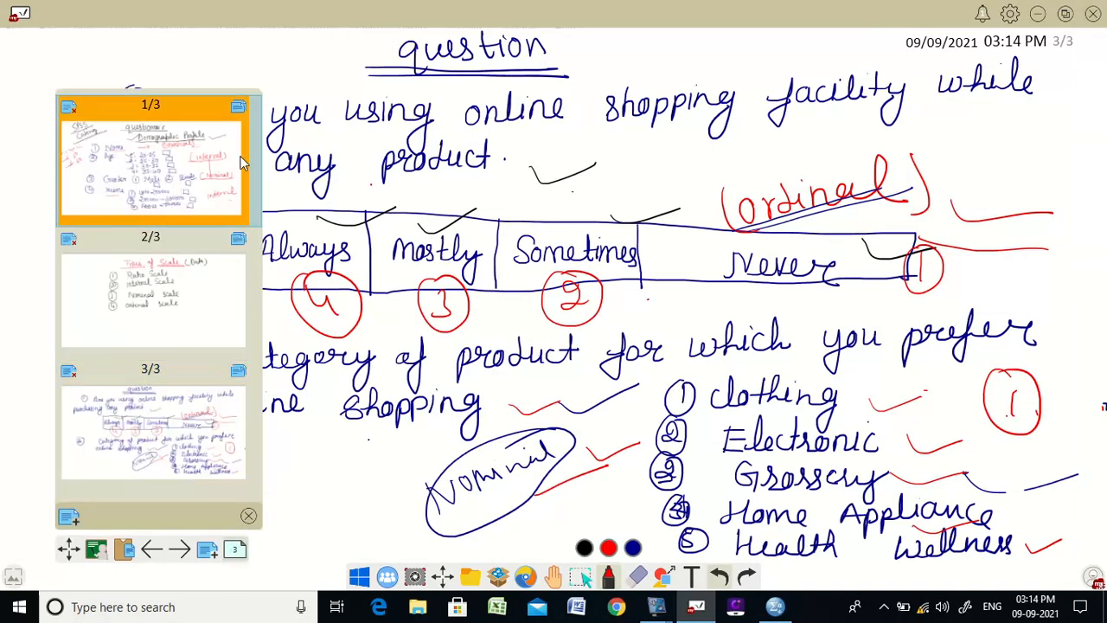
pyautogui.click(178, 147)
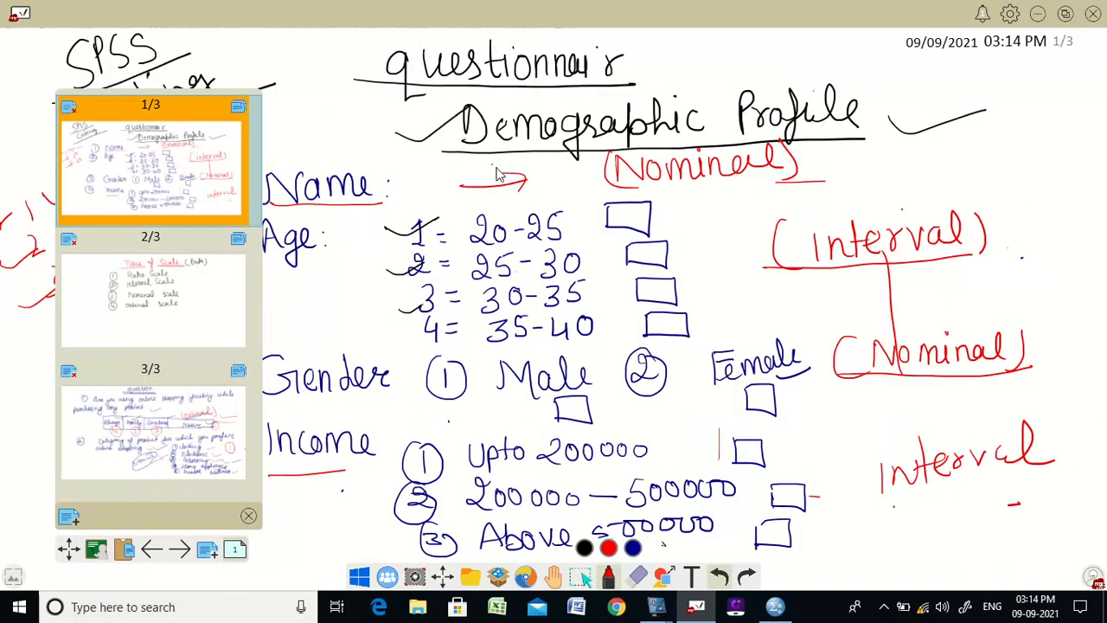
# - Cross out Name in red, write a circled 1 beside Age, and mark Gender and Income in the same way
pyautogui.click(424, 180)
pyautogui.moveTo(397, 167); pyautogui.dragTo(433, 195)
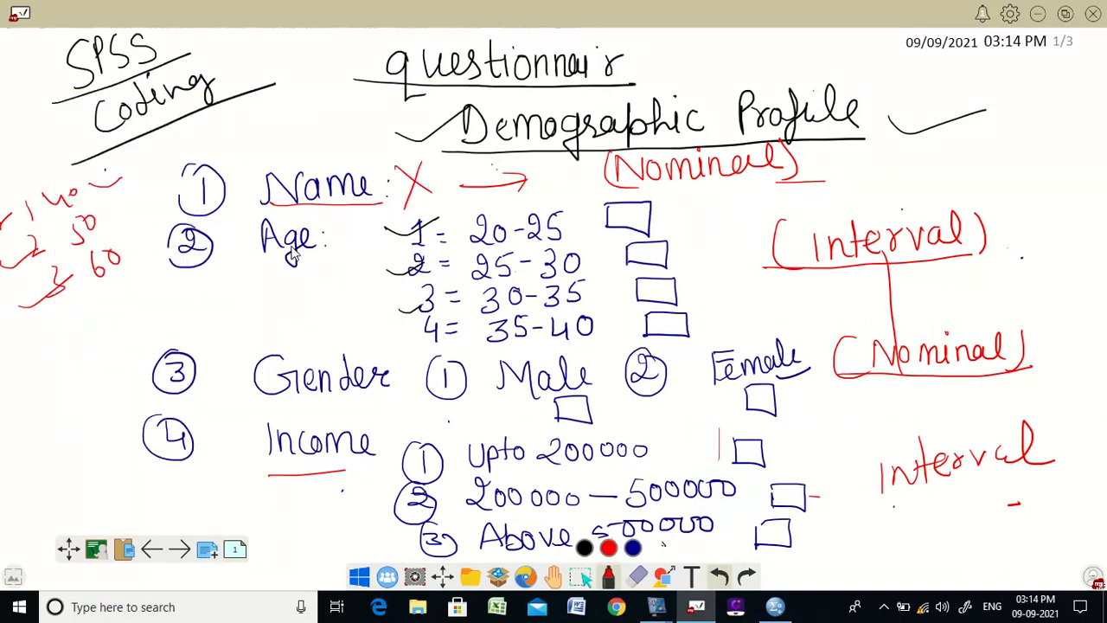
pyautogui.moveTo(337, 232); pyautogui.dragTo(345, 258)
pyautogui.moveTo(348, 217); pyautogui.dragTo(342, 218)
pyautogui.moveTo(233, 335); pyautogui.dragTo(255, 353)
pyautogui.moveTo(229, 333)
pyautogui.mouseDown()
pyautogui.moveTo(224, 348)
pyautogui.moveTo(232, 329)
pyautogui.mouseUp()
pyautogui.moveTo(238, 424)
pyautogui.mouseDown()
pyautogui.moveTo(240, 452)
pyautogui.moveTo(234, 421)
pyautogui.mouseUp()
# - Add a blank whiteboard page after page 1 and sketch a red table with a header row and five columns
pyautogui.click(234, 550)
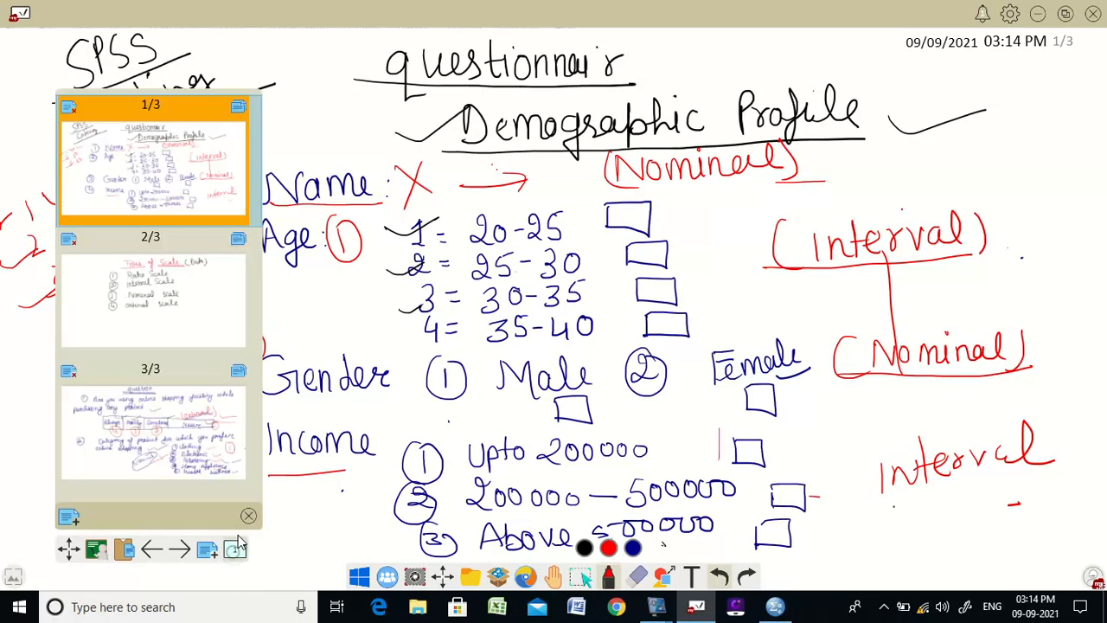
pyautogui.click(208, 548)
pyautogui.click(409, 296)
pyautogui.moveTo(326, 88)
pyautogui.mouseDown()
pyautogui.moveTo(355, 346)
pyautogui.moveTo(804, 118)
pyautogui.moveTo(524, 292)
pyautogui.moveTo(344, 311)
pyautogui.mouseUp()
pyautogui.moveTo(519, 76); pyautogui.dragTo(576, 279)
pyautogui.moveTo(327, 135); pyautogui.dragTo(774, 109)
pyautogui.moveTo(629, 67); pyautogui.dragTo(707, 266)
pyautogui.moveTo(416, 83); pyautogui.dragTo(493, 309)
pyautogui.moveTo(727, 67)
pyautogui.mouseDown()
pyautogui.moveTo(758, 180)
pyautogui.moveTo(764, 261)
pyautogui.mouseUp()
# - Number the table's five column headers with circled 1 to 5
pyautogui.moveTo(387, 97); pyautogui.dragTo(389, 98)
pyautogui.moveTo(464, 96)
pyautogui.mouseDown()
pyautogui.moveTo(484, 112)
pyautogui.moveTo(473, 93)
pyautogui.mouseUp()
pyautogui.moveTo(547, 87)
pyautogui.mouseDown()
pyautogui.moveTo(553, 105)
pyautogui.moveTo(572, 97)
pyautogui.mouseUp()
pyautogui.moveTo(668, 92); pyautogui.dragTo(692, 88)
pyautogui.moveTo(746, 80)
pyautogui.mouseDown()
pyautogui.moveTo(734, 110)
pyautogui.moveTo(728, 71)
pyautogui.mouseUp()
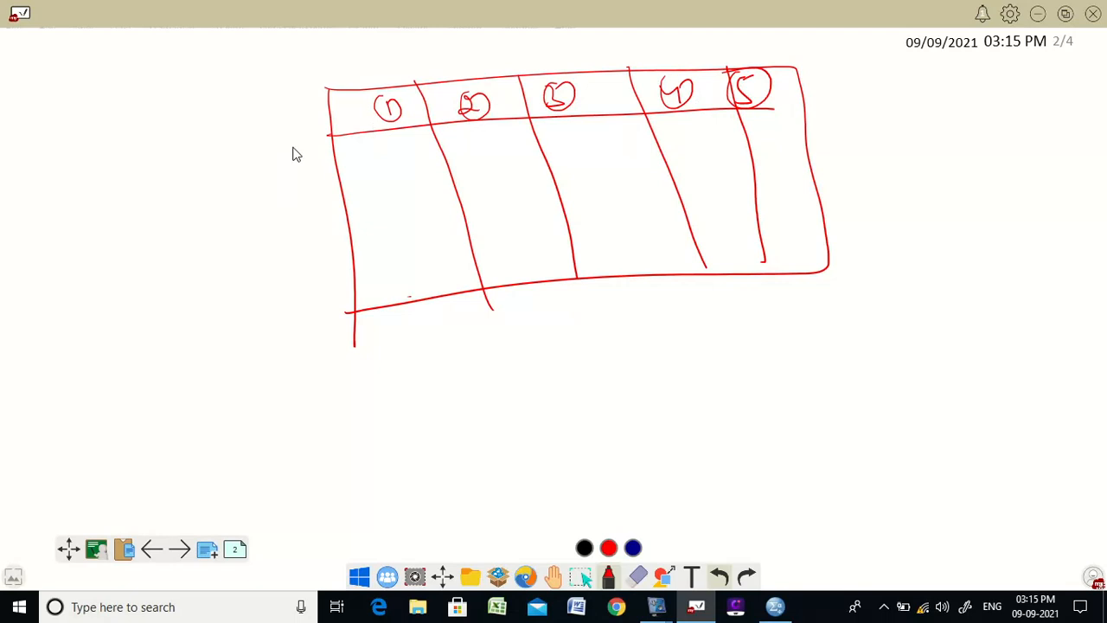
# - Number four rows from 1 to 4 beside the table's left edge
pyautogui.moveTo(282, 140); pyautogui.dragTo(288, 135)
pyautogui.moveTo(285, 204)
pyautogui.mouseDown()
pyautogui.moveTo(304, 233)
pyautogui.moveTo(290, 196)
pyautogui.mouseUp()
pyautogui.moveTo(304, 265); pyautogui.dragTo(322, 327)
pyautogui.moveTo(327, 311)
pyautogui.mouseDown()
pyautogui.moveTo(334, 354)
pyautogui.moveTo(321, 309)
pyautogui.mouseUp()
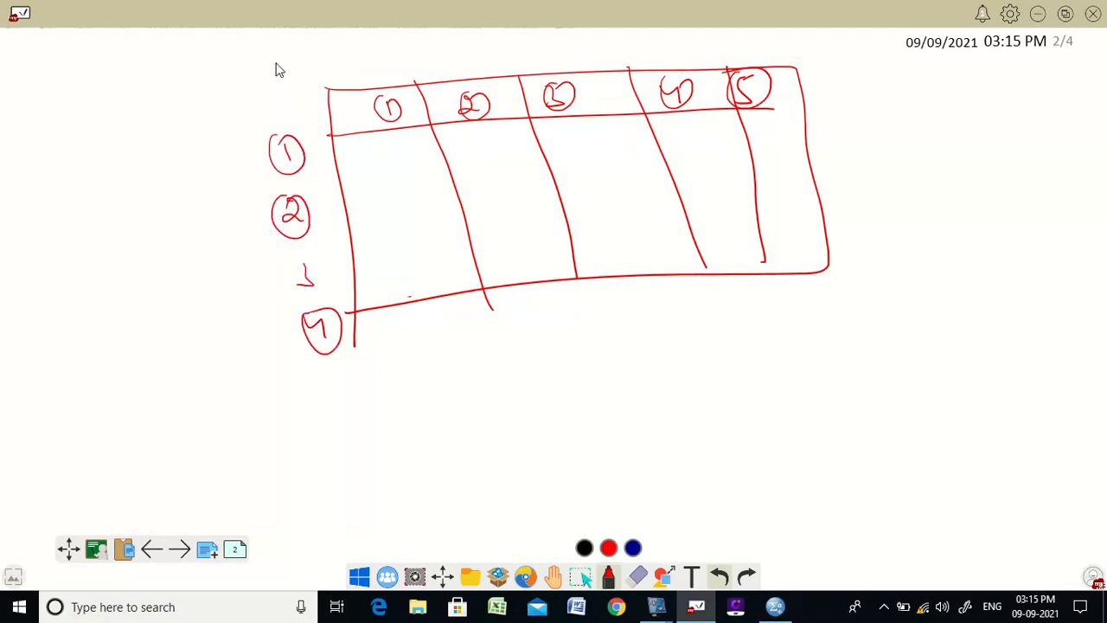
# - Write a circled 3 with a crossed tick beside the header row and draw a tick beside each of the four row numbers
pyautogui.moveTo(255, 91)
pyautogui.mouseDown()
pyautogui.moveTo(244, 37)
pyautogui.moveTo(347, 42)
pyautogui.moveTo(318, 69)
pyautogui.mouseUp()
pyautogui.moveTo(207, 154); pyautogui.dragTo(288, 142)
pyautogui.moveTo(217, 234); pyautogui.dragTo(292, 206)
pyautogui.moveTo(245, 306); pyautogui.dragTo(304, 282)
pyautogui.moveTo(250, 360); pyautogui.dragTo(303, 343)
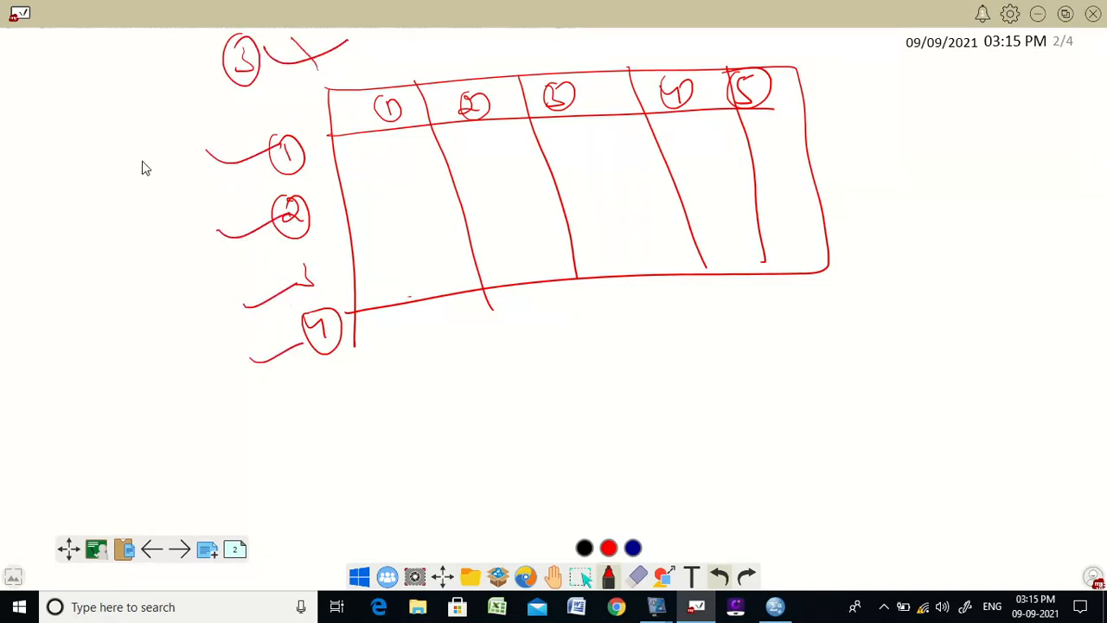
# - Write circled 3, 4, 5 and 6 beside the ticks of rows 1 to 4
pyautogui.moveTo(161, 152)
pyautogui.mouseDown()
pyautogui.moveTo(182, 163)
pyautogui.moveTo(162, 170)
pyautogui.mouseUp()
pyautogui.moveTo(160, 138); pyautogui.dragTo(168, 139)
pyautogui.moveTo(190, 213)
pyautogui.mouseDown()
pyautogui.moveTo(211, 237)
pyautogui.moveTo(193, 211)
pyautogui.mouseUp()
pyautogui.moveTo(219, 264)
pyautogui.mouseDown()
pyautogui.moveTo(217, 313)
pyautogui.moveTo(213, 270)
pyautogui.mouseUp()
pyautogui.moveTo(237, 345)
pyautogui.mouseDown()
pyautogui.moveTo(231, 377)
pyautogui.moveTo(201, 361)
pyautogui.mouseUp()
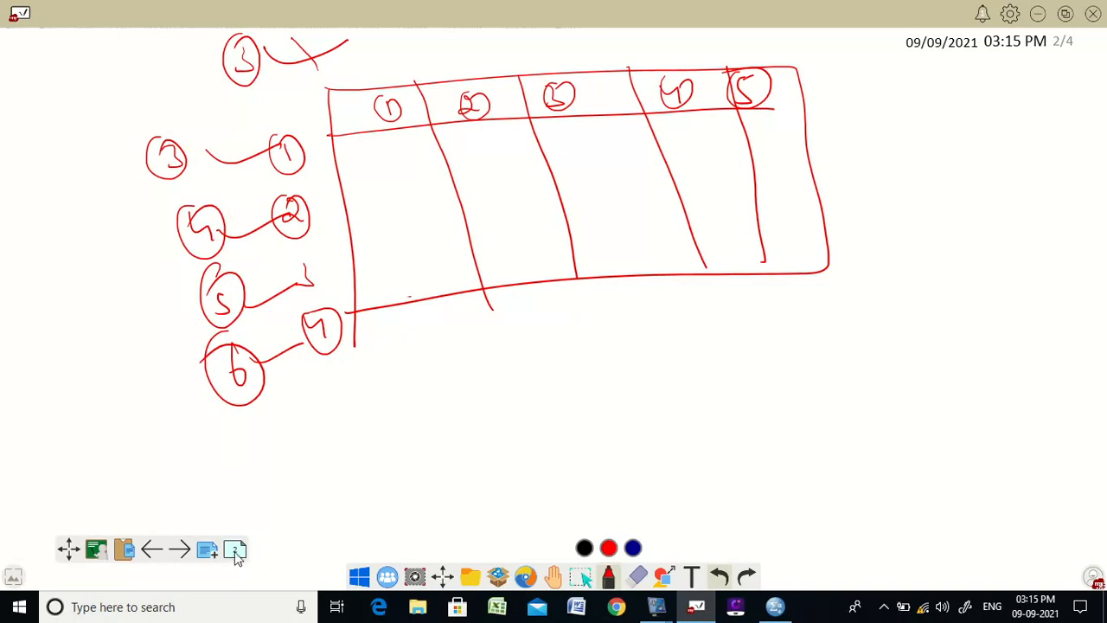
# - Mark the header row and the row numbers with short red strokes and draw a large tick below the table
pyautogui.moveTo(830, 102); pyautogui.dragTo(904, 99)
pyautogui.moveTo(309, 155); pyautogui.dragTo(346, 148)
pyautogui.moveTo(313, 215); pyautogui.dragTo(330, 208)
pyautogui.moveTo(316, 270); pyautogui.dragTo(340, 259)
pyautogui.moveTo(387, 337)
pyautogui.mouseDown()
pyautogui.moveTo(462, 359)
pyautogui.moveTo(589, 307)
pyautogui.mouseUp()
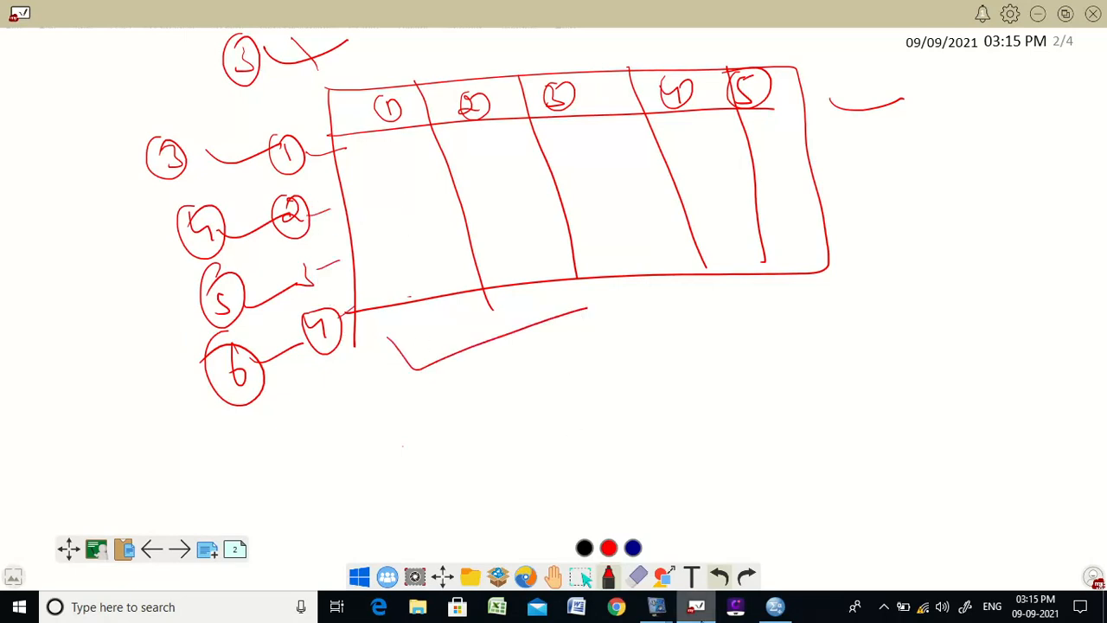
pyautogui.moveTo(658, 608)
pyautogui.click(629, 562)
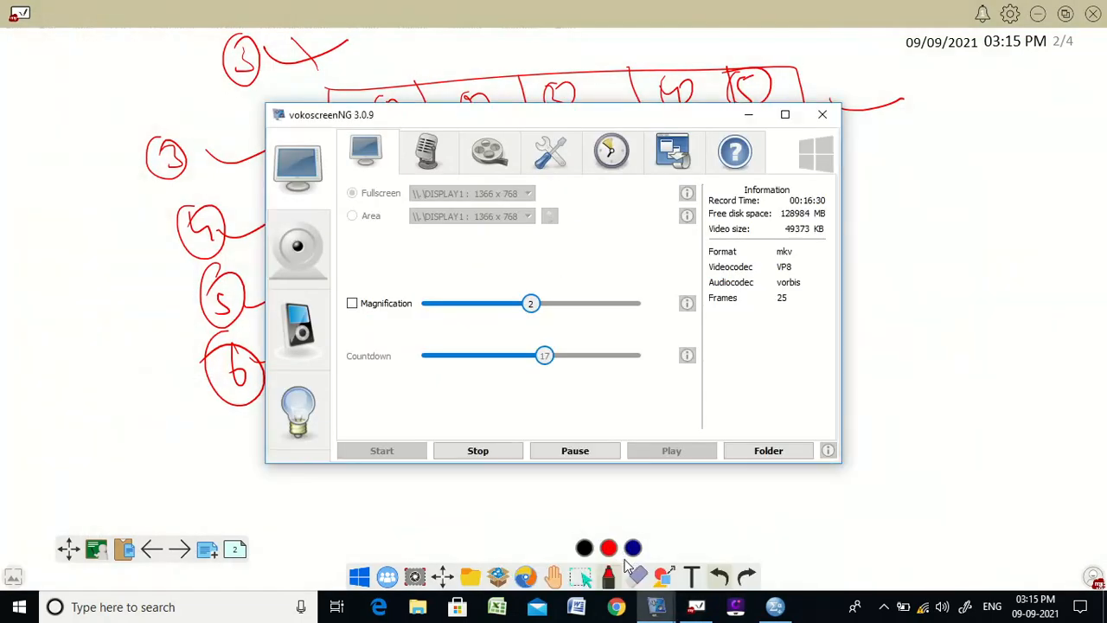